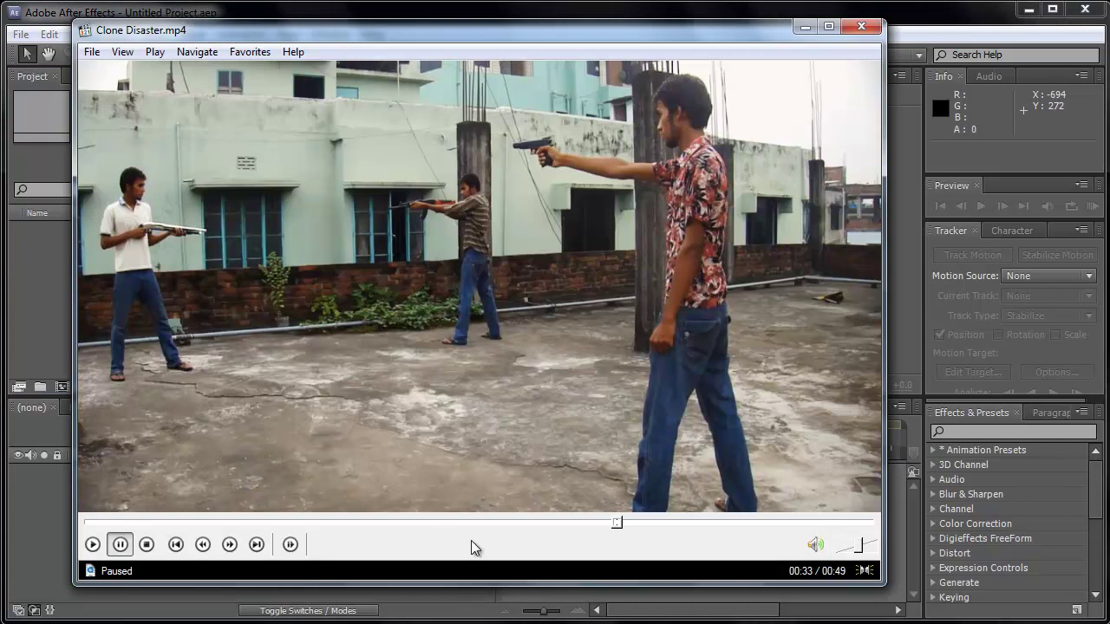
Step: Play Clone Disaster.mp4 to 00:39, pause it, and minimize the player
click(468, 345)
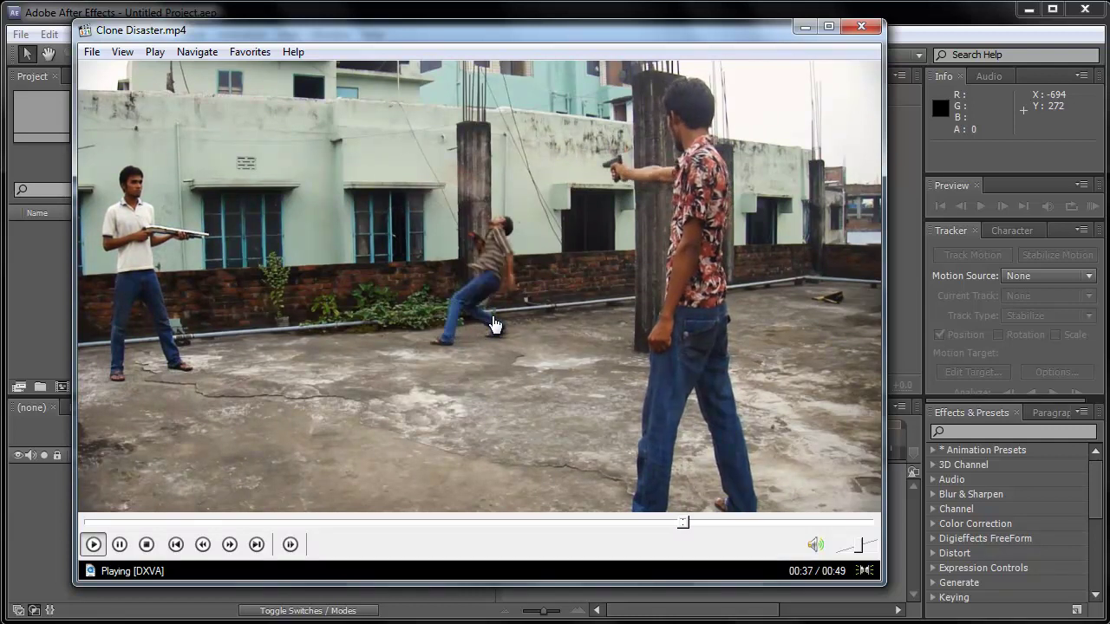
click(493, 326)
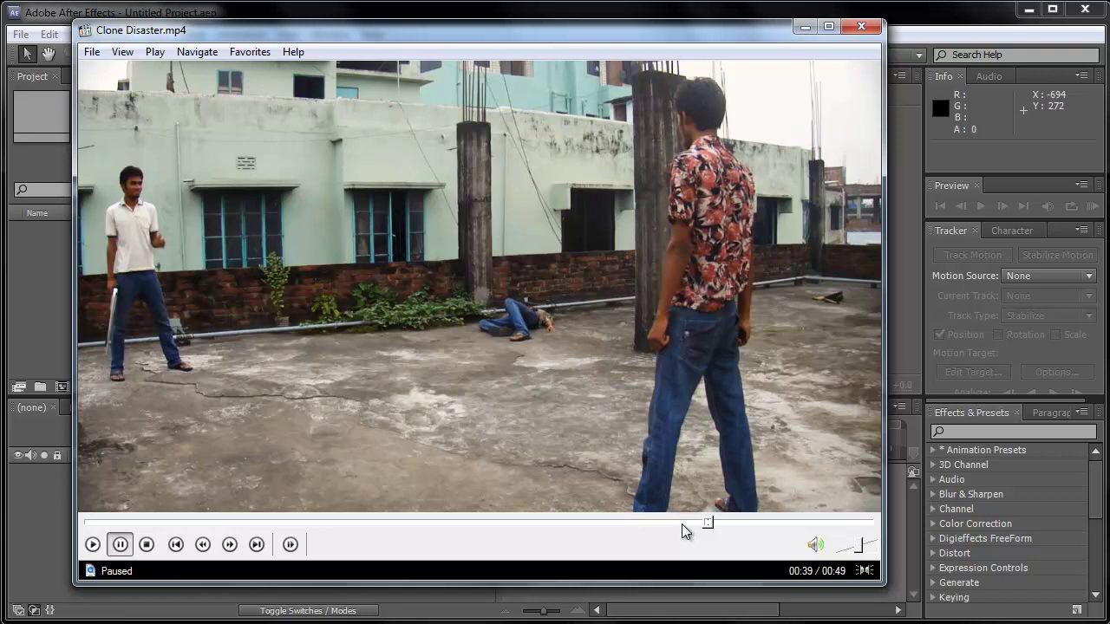
click(806, 27)
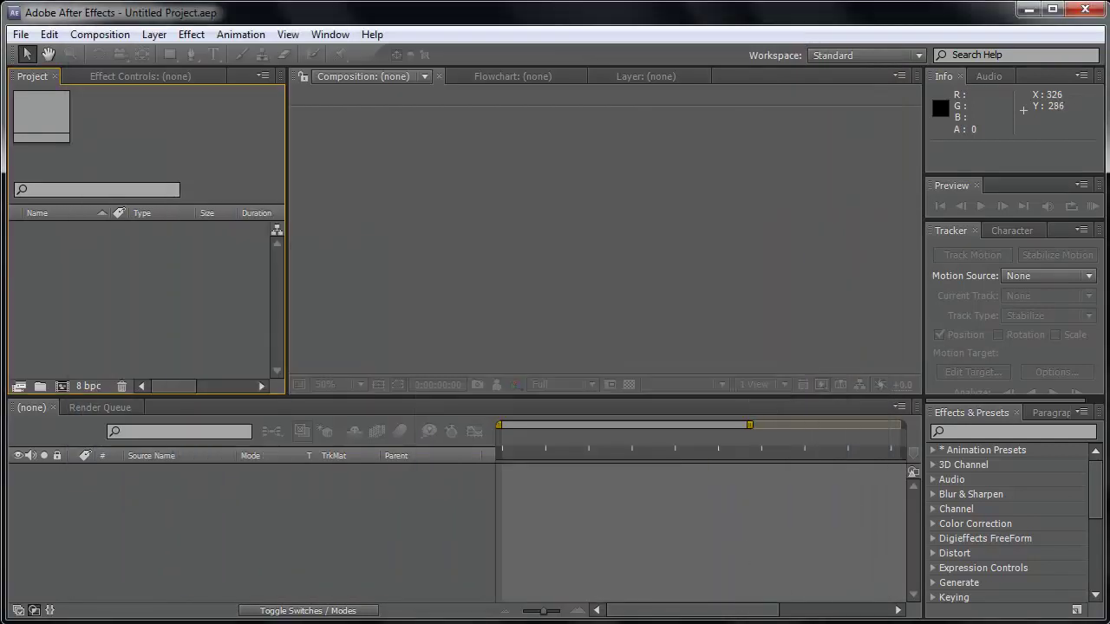
Step: Restore the 4.MP4 player and start playing the raw rooftop footage
click(694, 616)
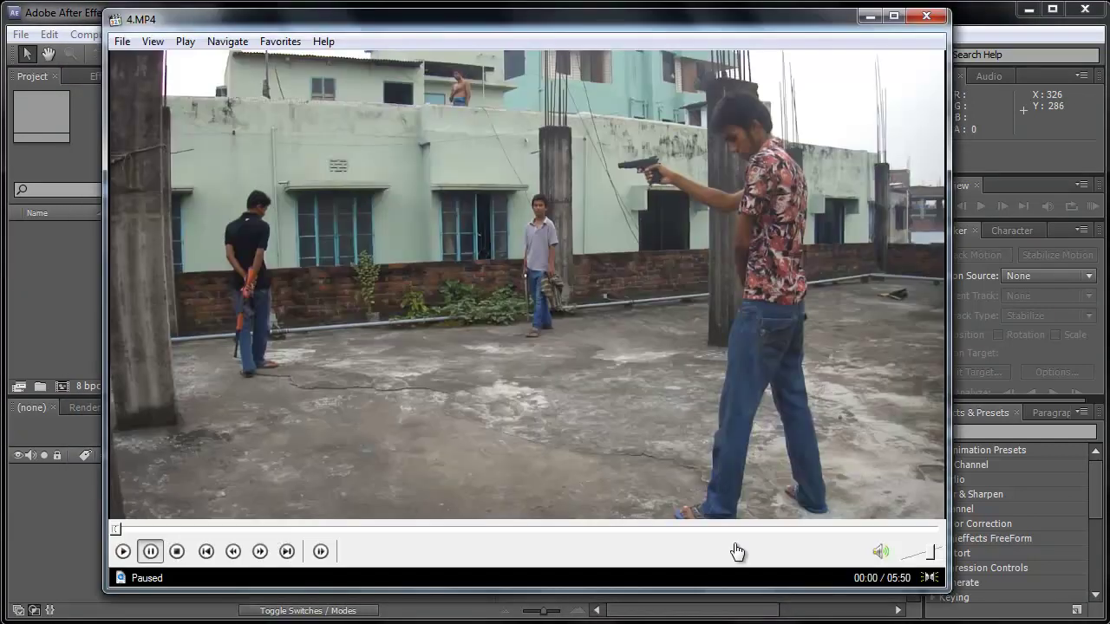
click(621, 388)
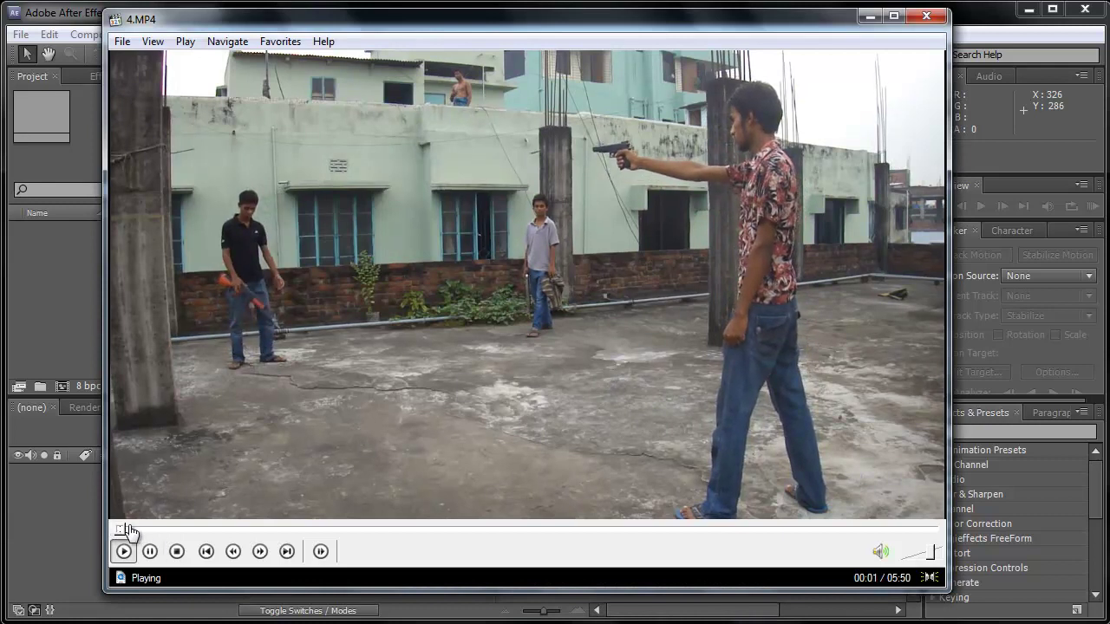
click(716, 249)
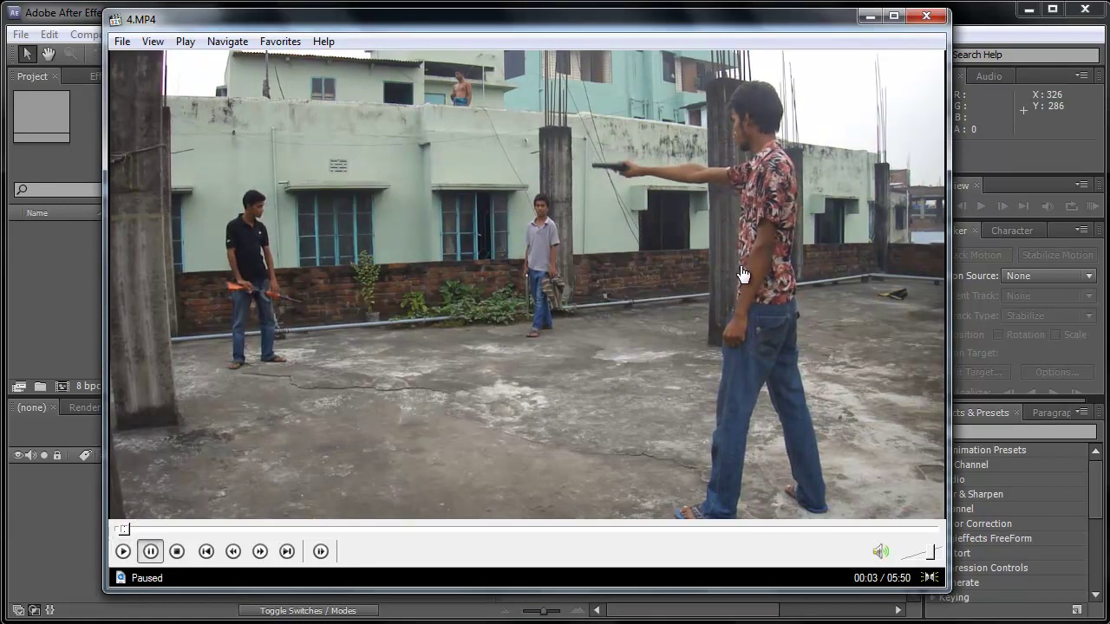
click(716, 251)
click(777, 260)
click(721, 205)
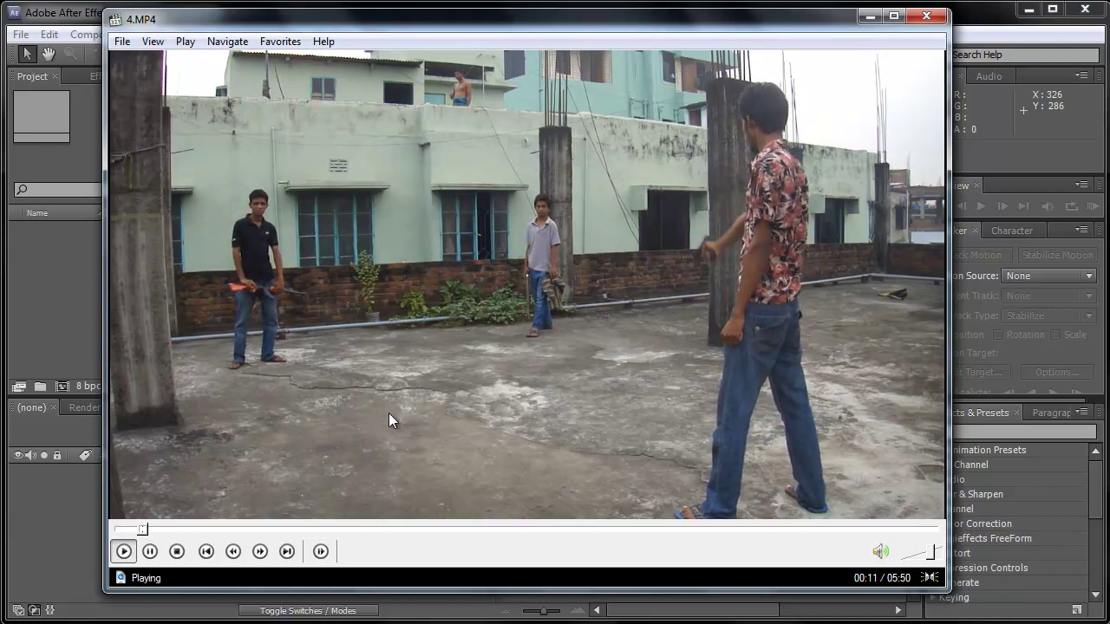
Step: Skim the 4.MP4 footage ahead from about 00:40 to 02:29
drag(130, 530, 210, 530)
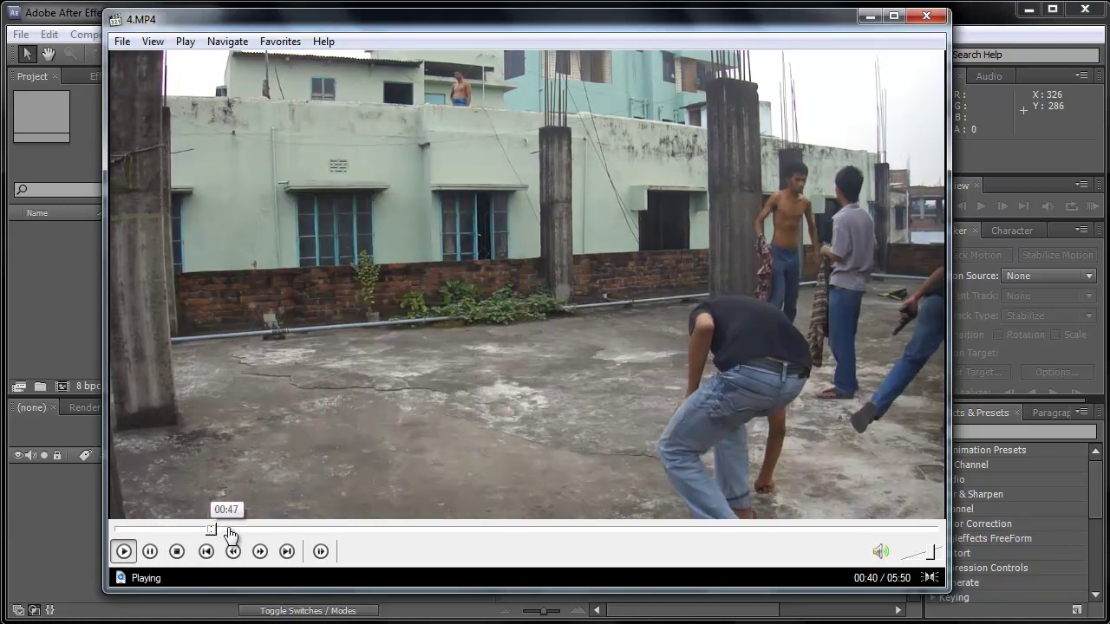
click(230, 533)
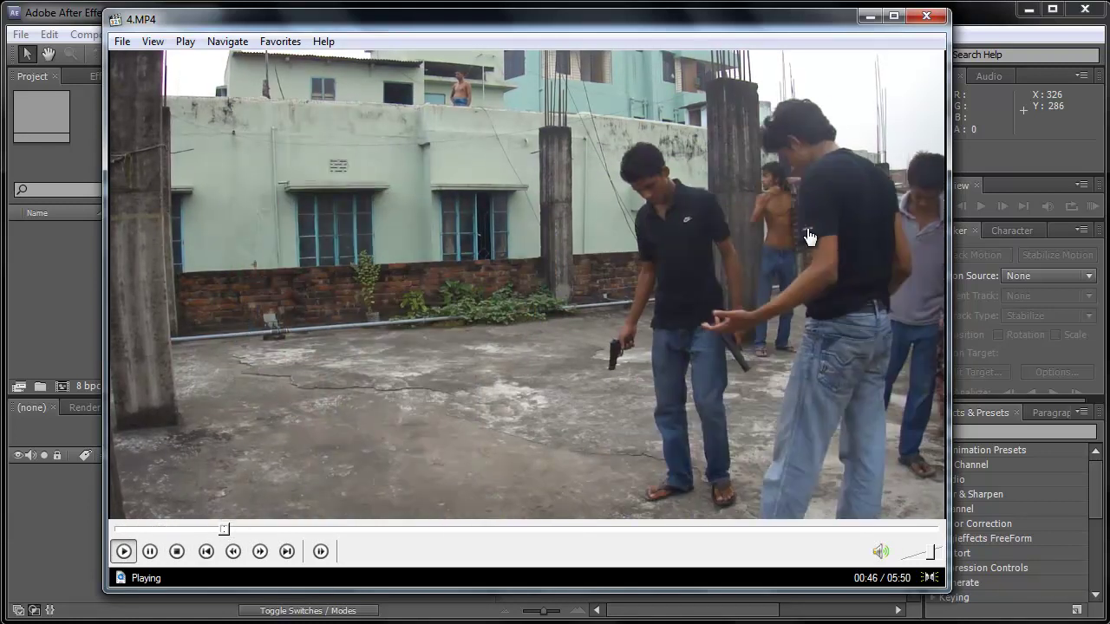
click(815, 219)
click(796, 227)
key(Right)
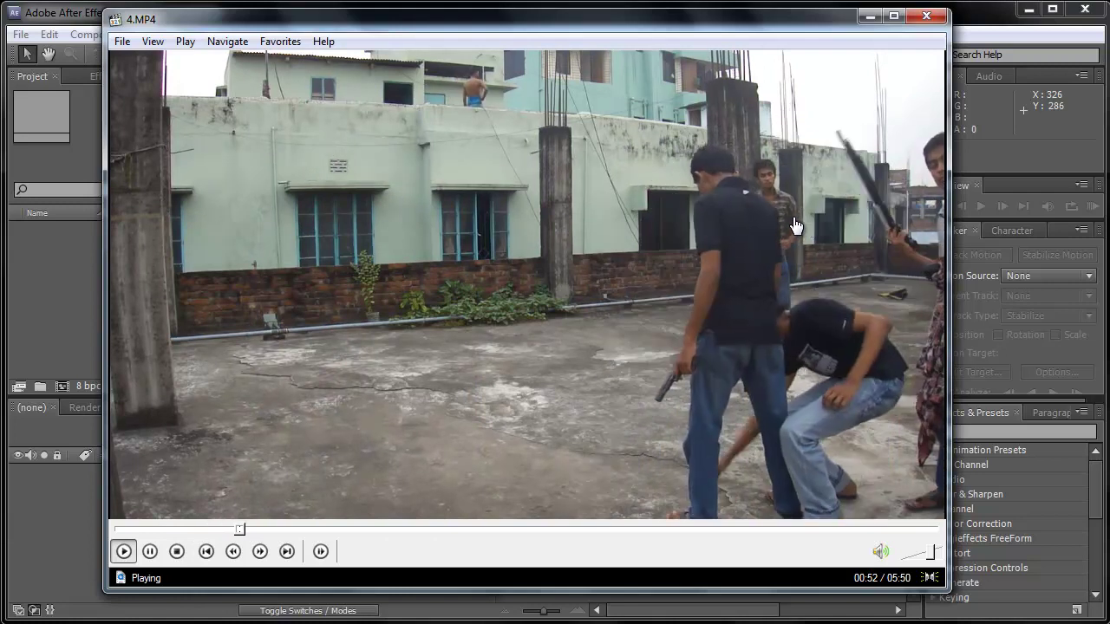
key(Right)
key(Right)
key(Right)
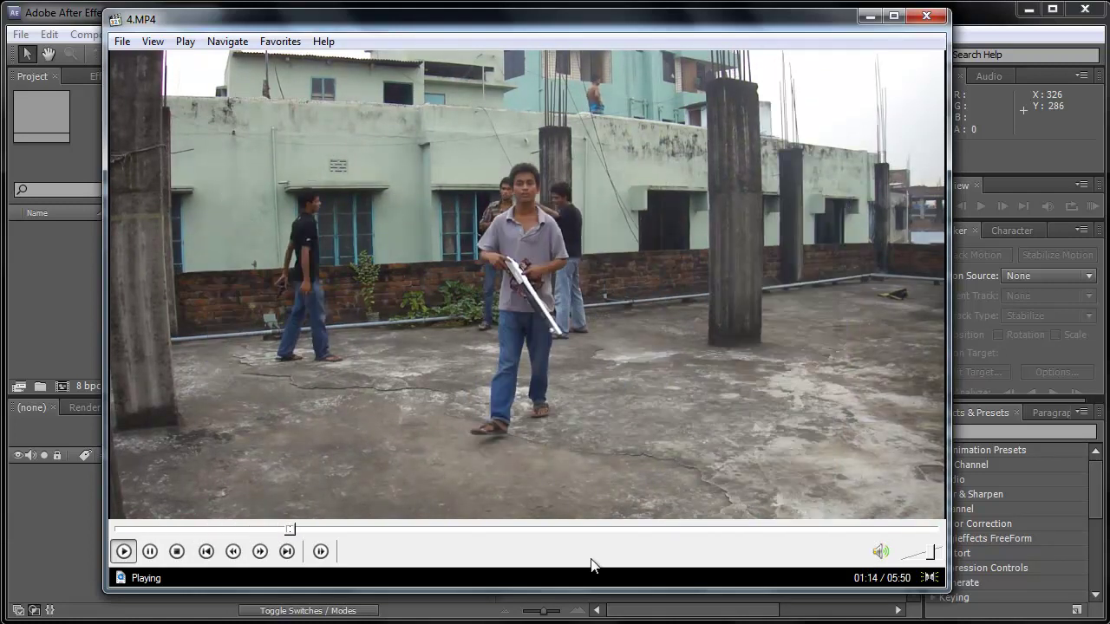
click(396, 530)
click(465, 530)
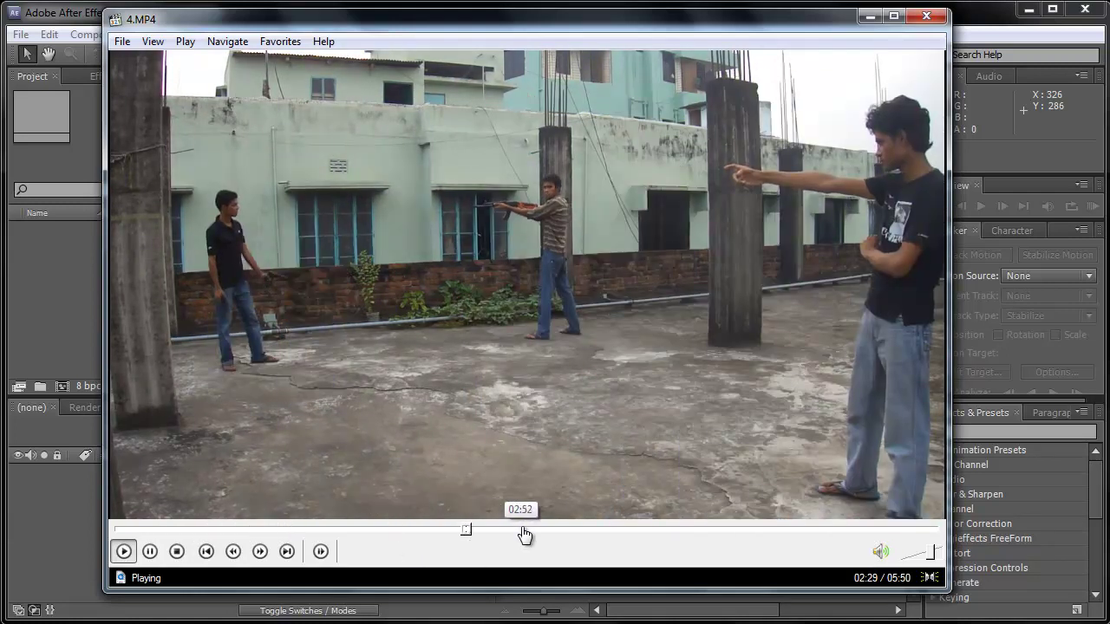
click(577, 290)
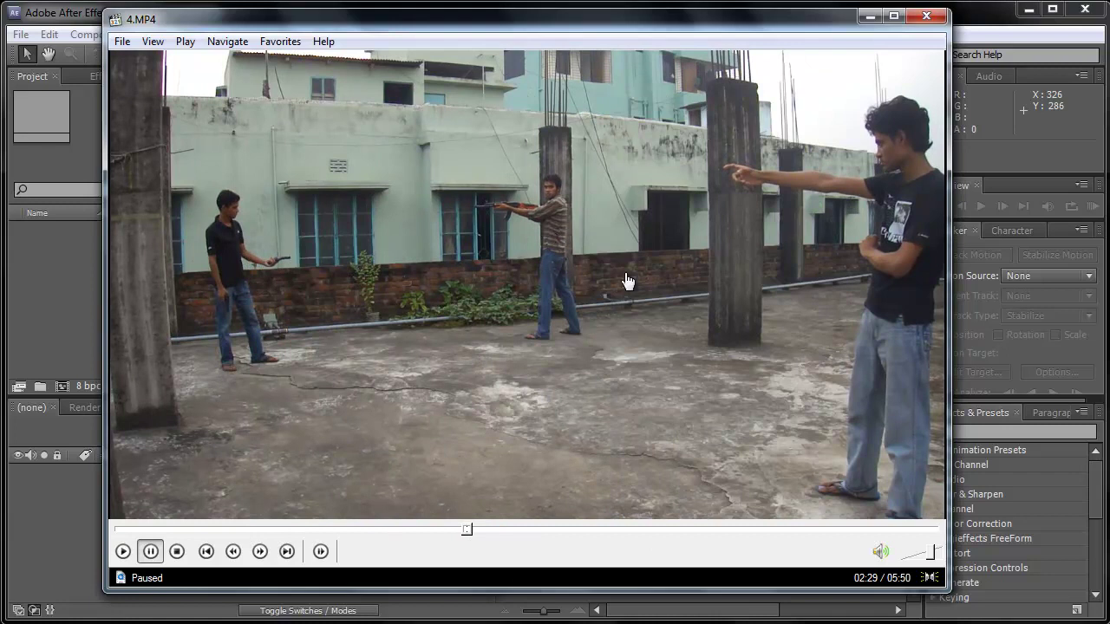
click(545, 277)
Step: Skim from 02:56 through 03:44 to 04:17, pausing on the fallen actor
click(530, 530)
click(584, 529)
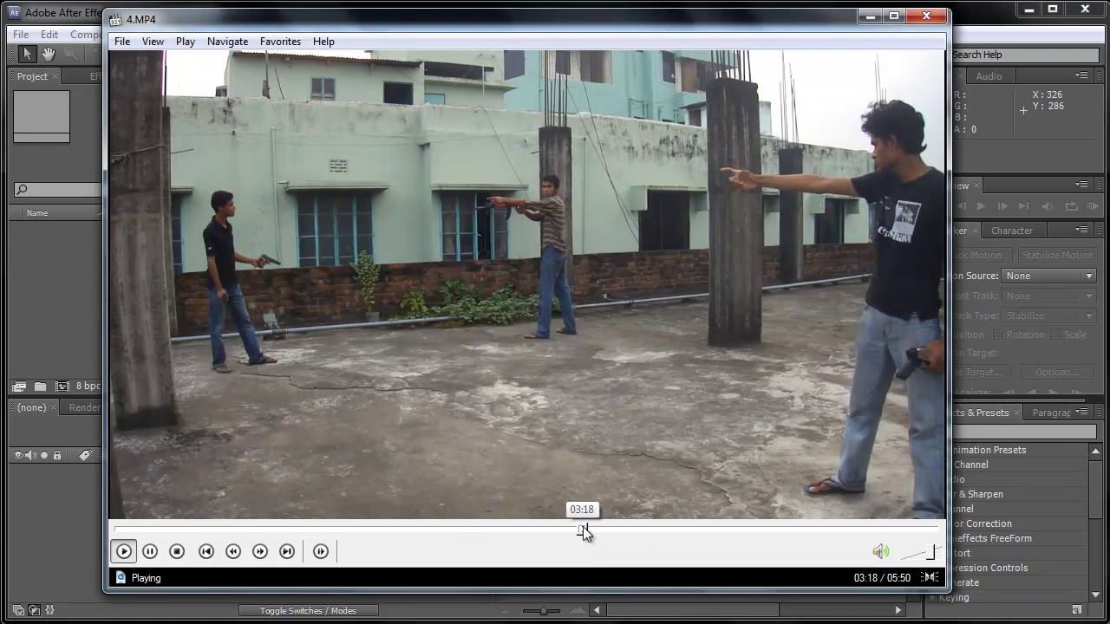
click(625, 530)
click(667, 529)
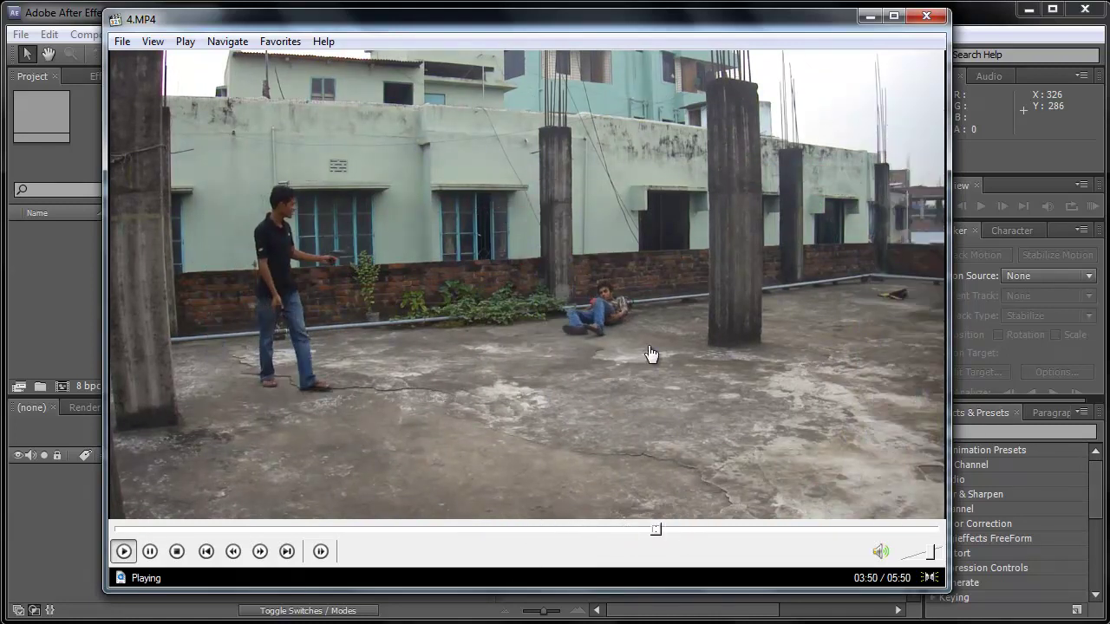
click(633, 530)
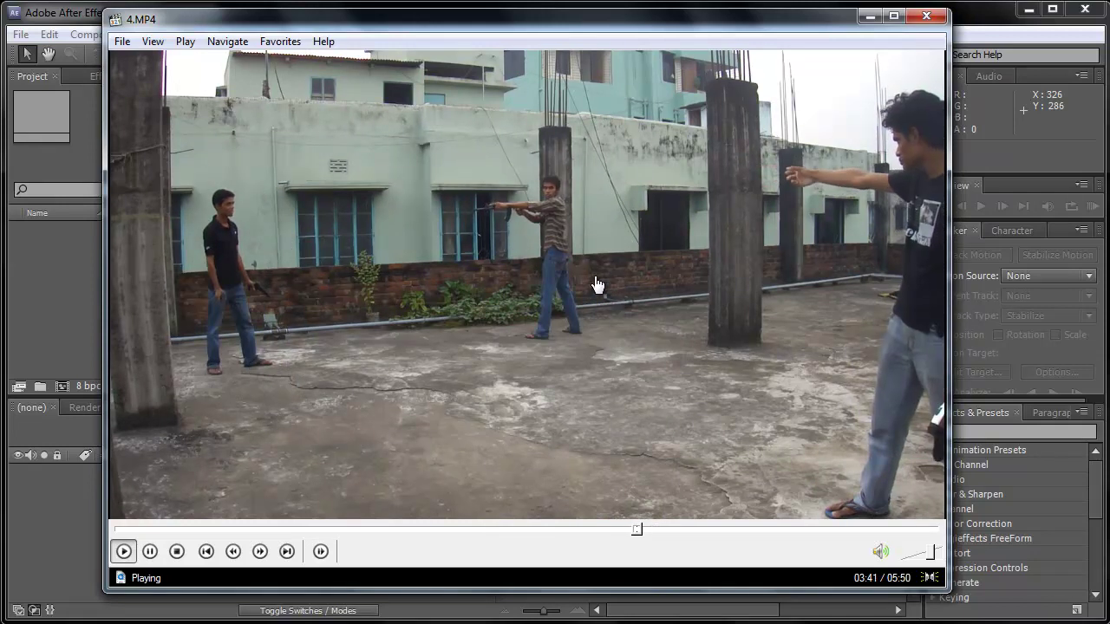
click(613, 296)
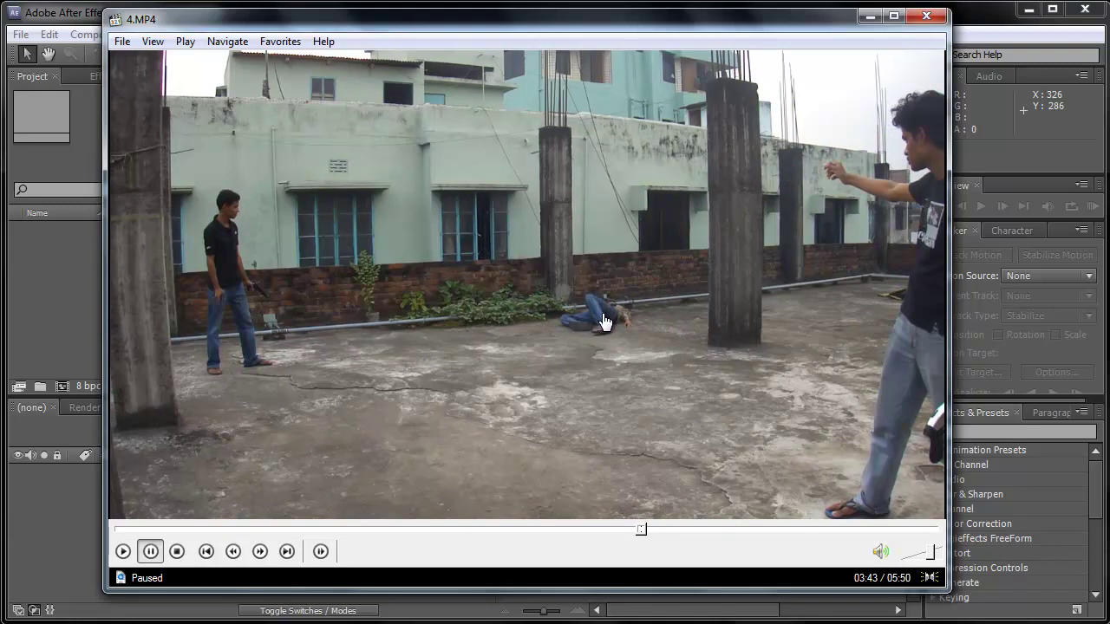
click(605, 322)
click(604, 322)
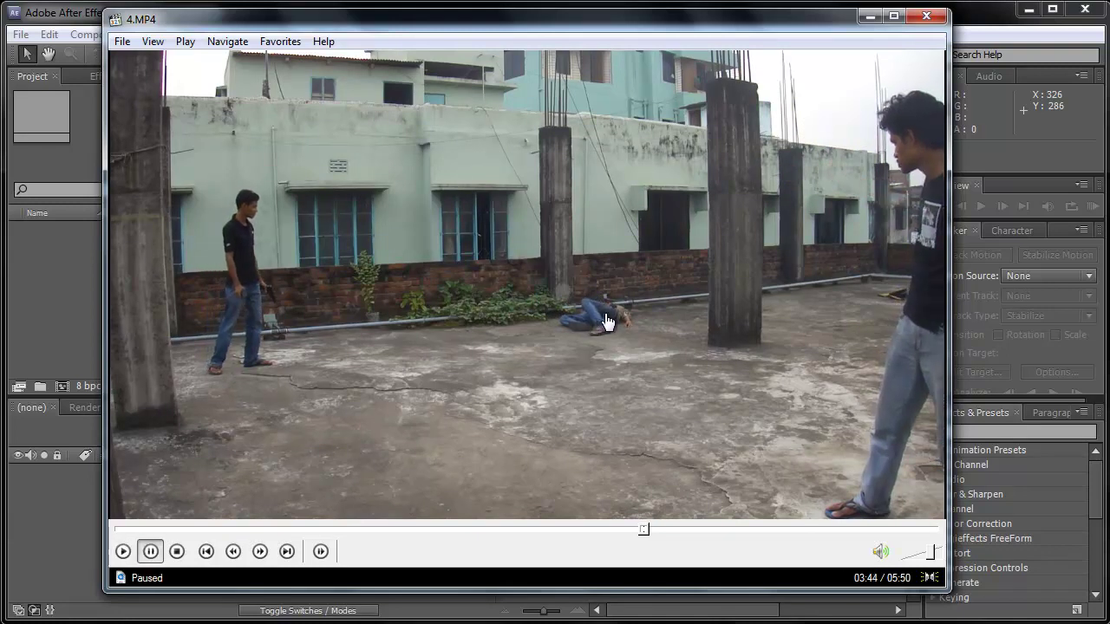
click(675, 336)
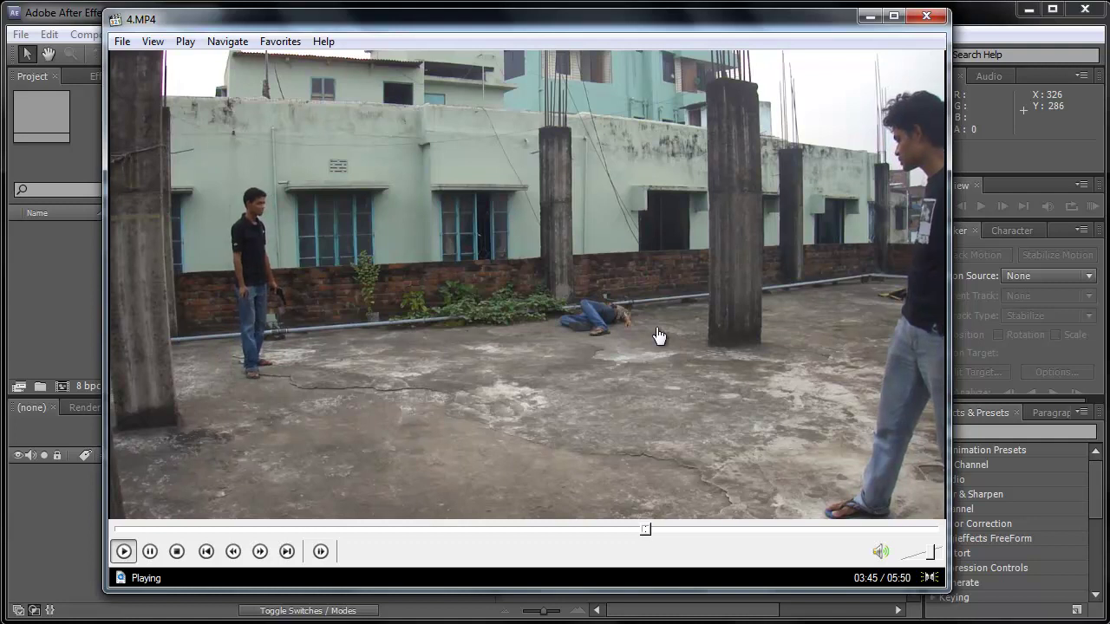
click(677, 530)
click(715, 387)
click(713, 299)
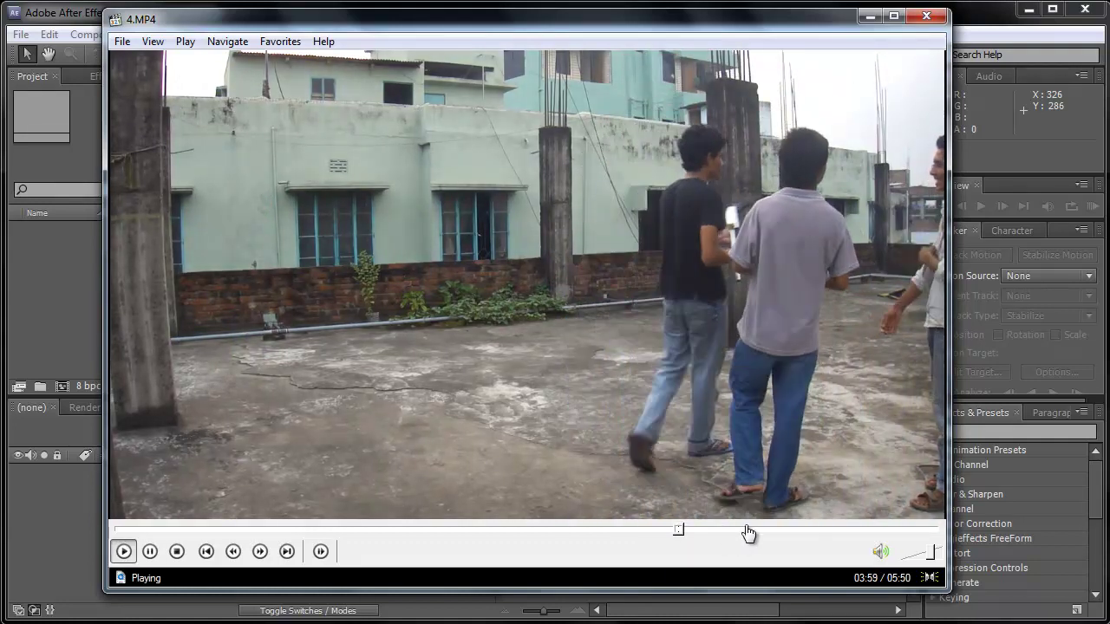
click(742, 530)
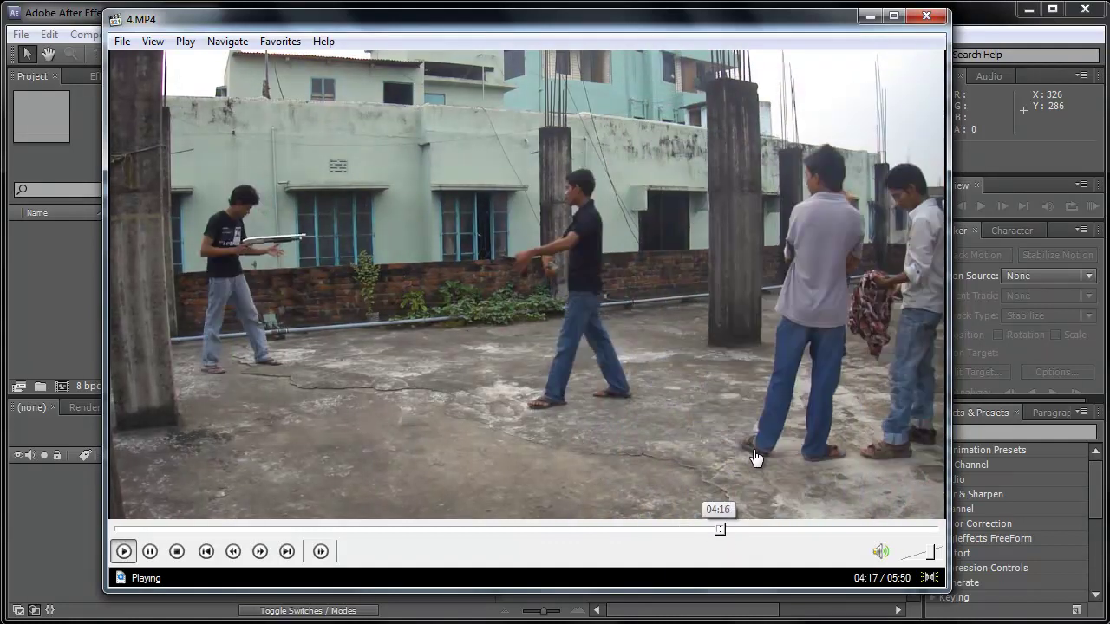
click(759, 435)
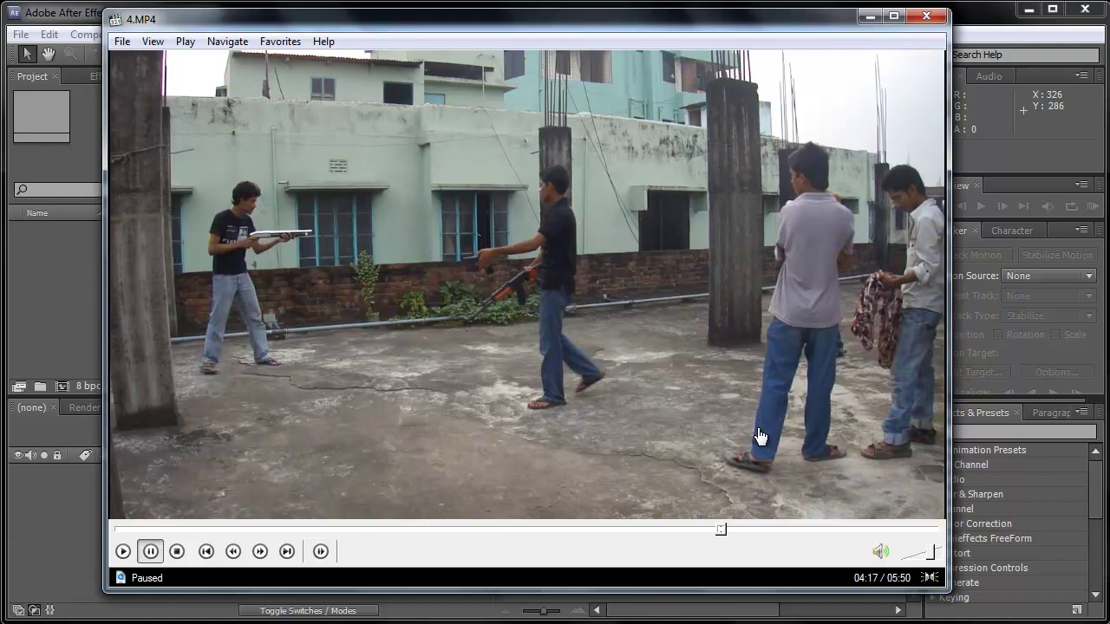
Step: Skim on to the final pistol take around 05:34–05:41 and stop playback
click(746, 403)
click(763, 531)
click(801, 529)
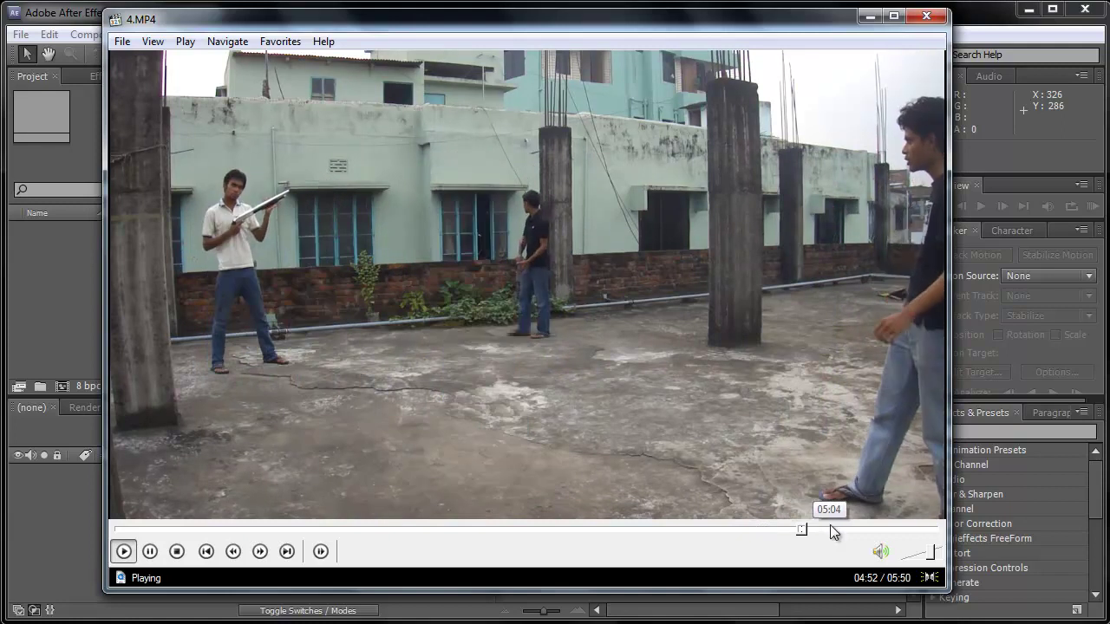
click(833, 529)
click(855, 529)
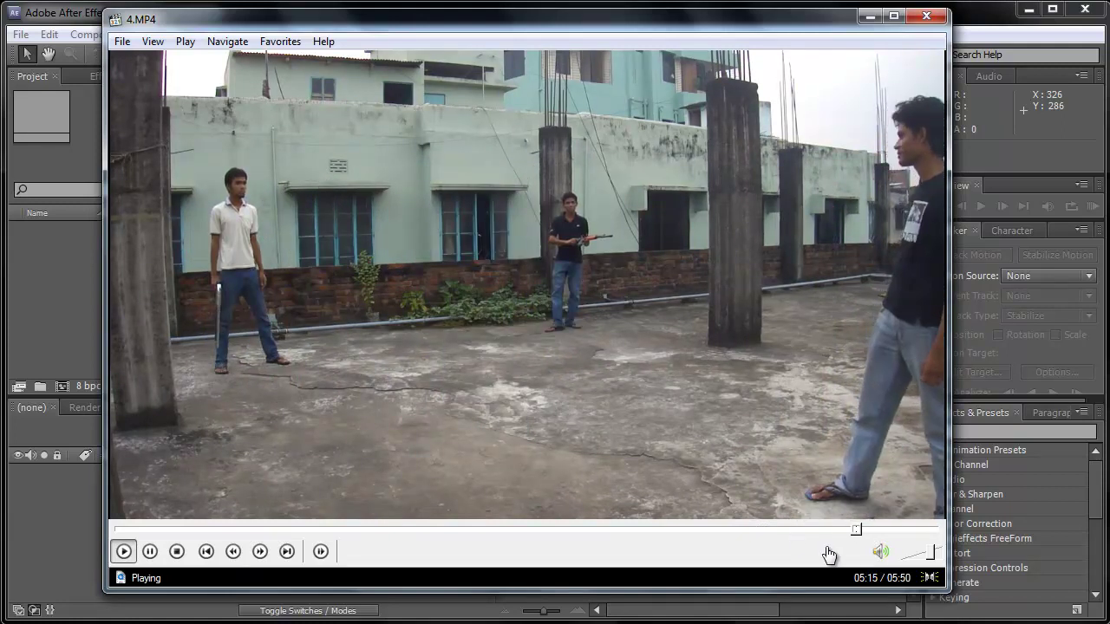
click(890, 529)
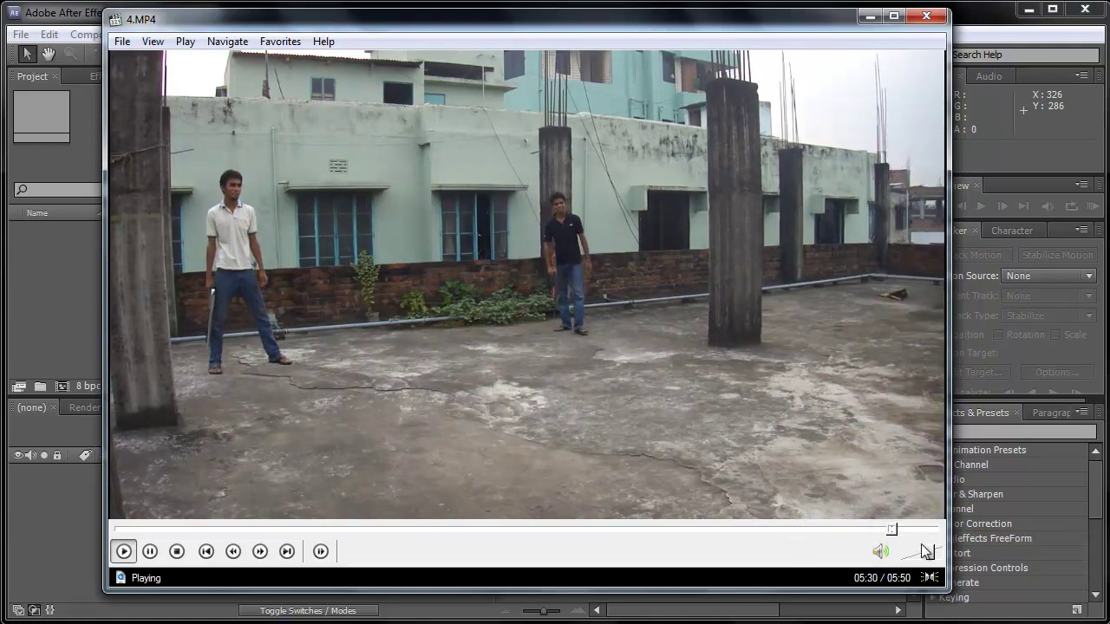
click(902, 530)
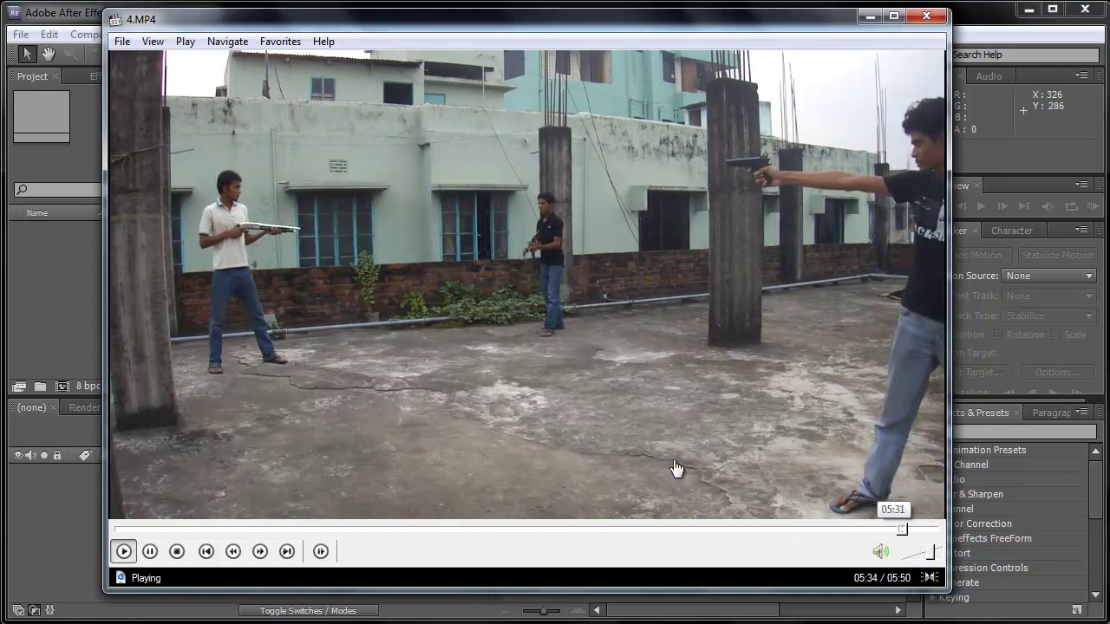
key(space)
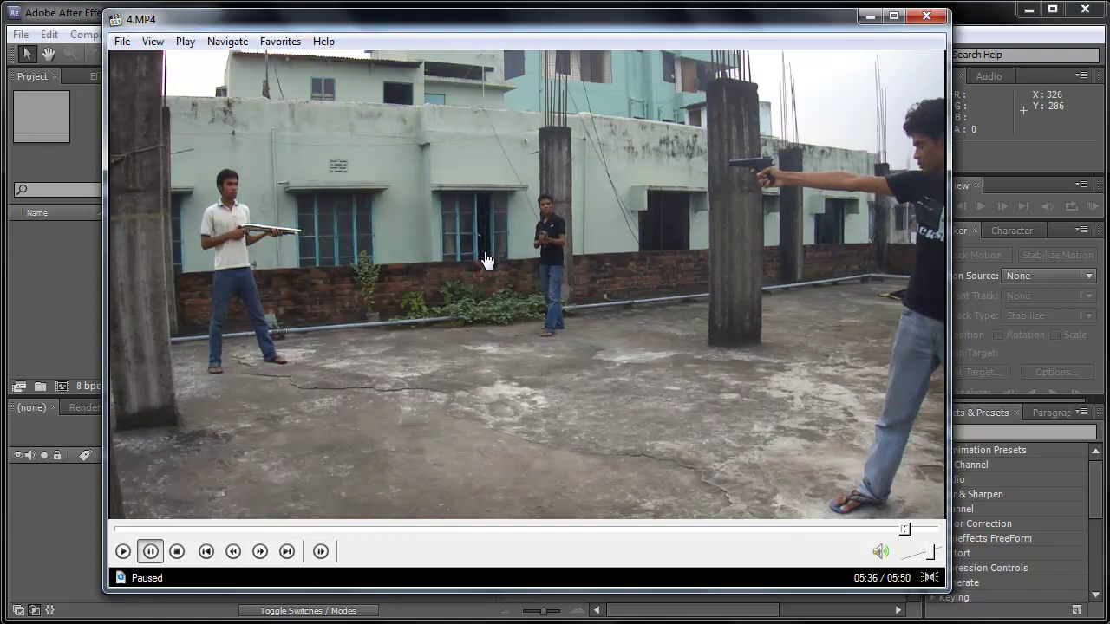
key(space)
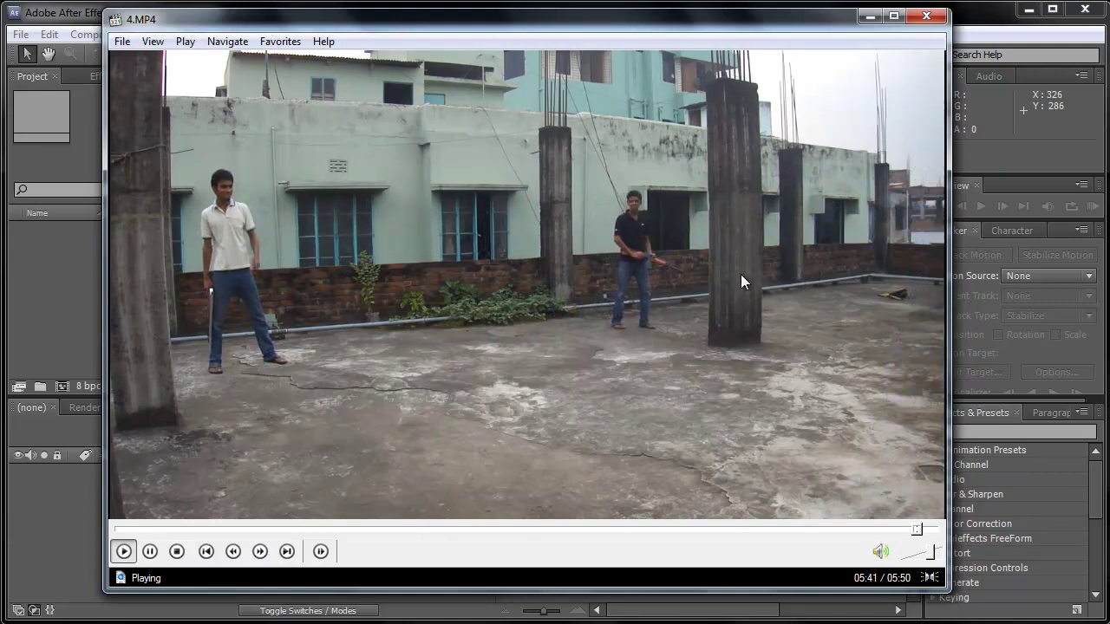
key(space)
Step: Close the video player and import 4.MP4 into the After Effects project
click(926, 17)
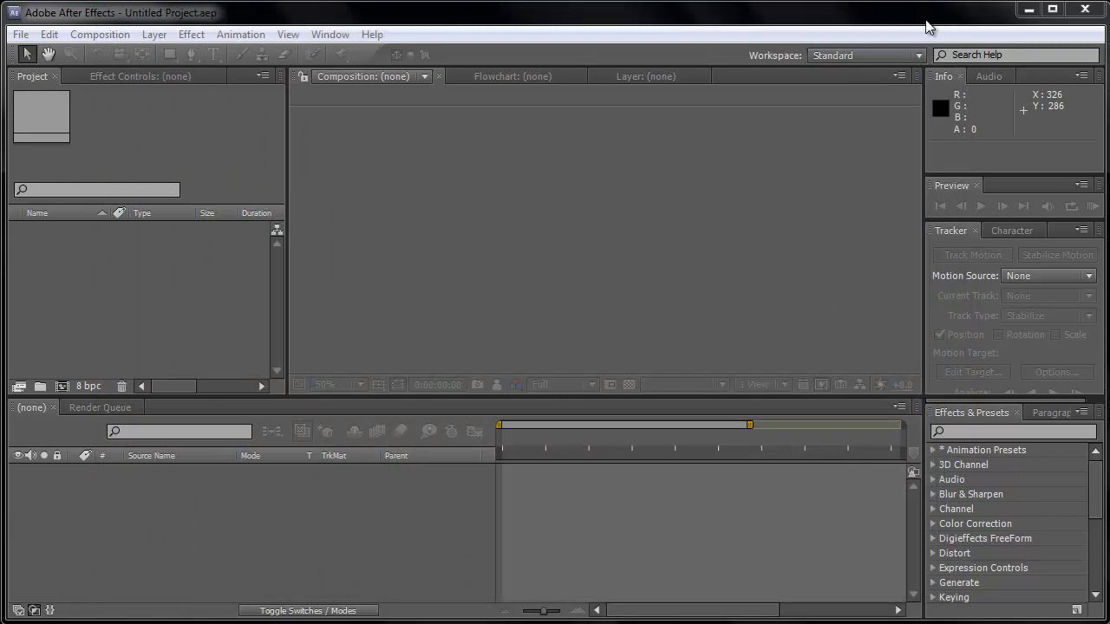
click(44, 290)
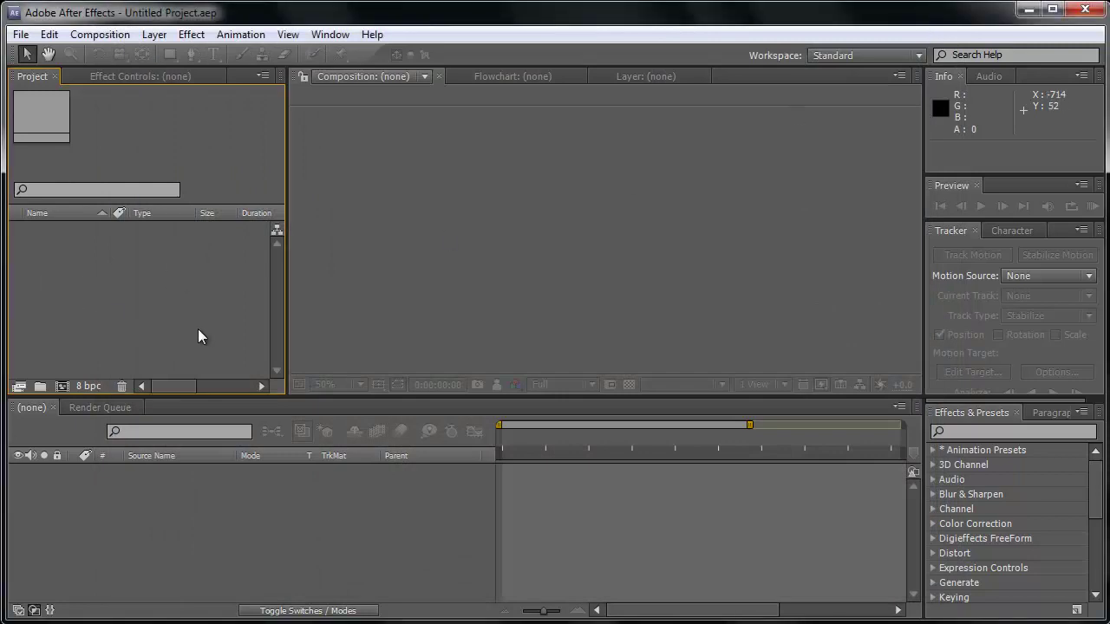
double_click(150, 290)
double_click(144, 187)
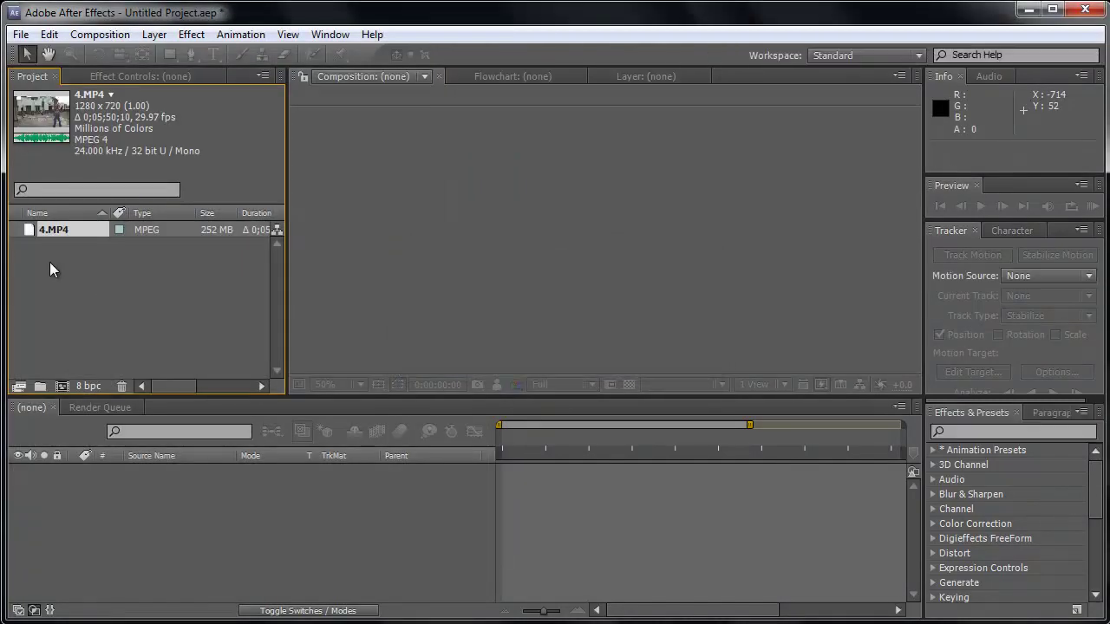
Step: Build composition 4 from the 4.MP4 clip
drag(30, 237, 62, 386)
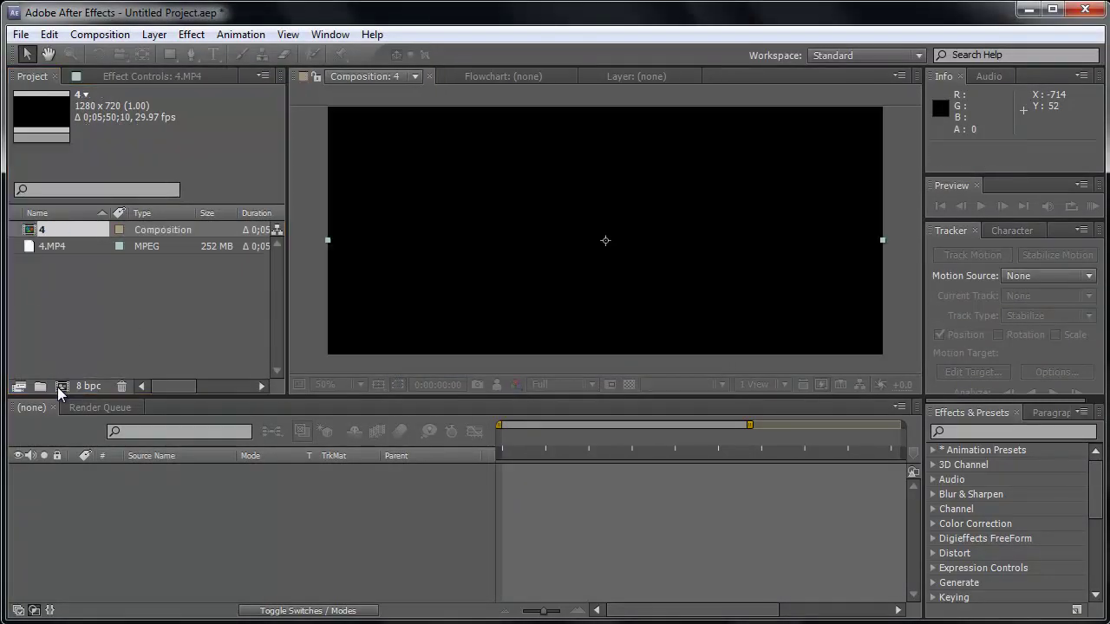
scroll(725, 190, up, 1)
scroll(732, 189, down, 1)
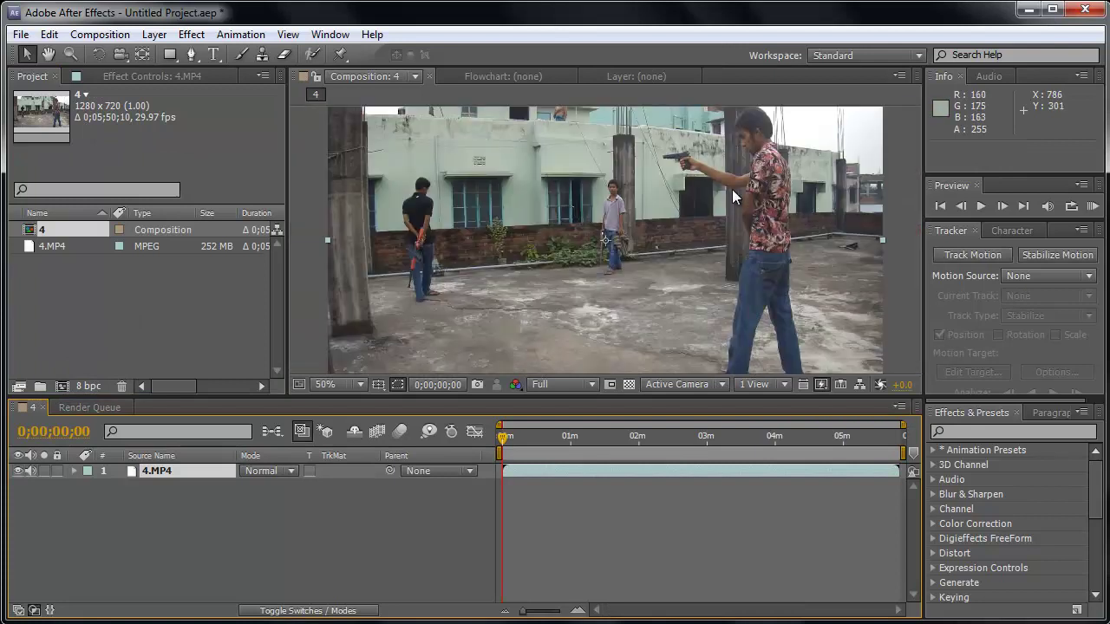
Step: Set the viewer preview resolution to Half and zoom into the timeline
click(555, 384)
click(566, 450)
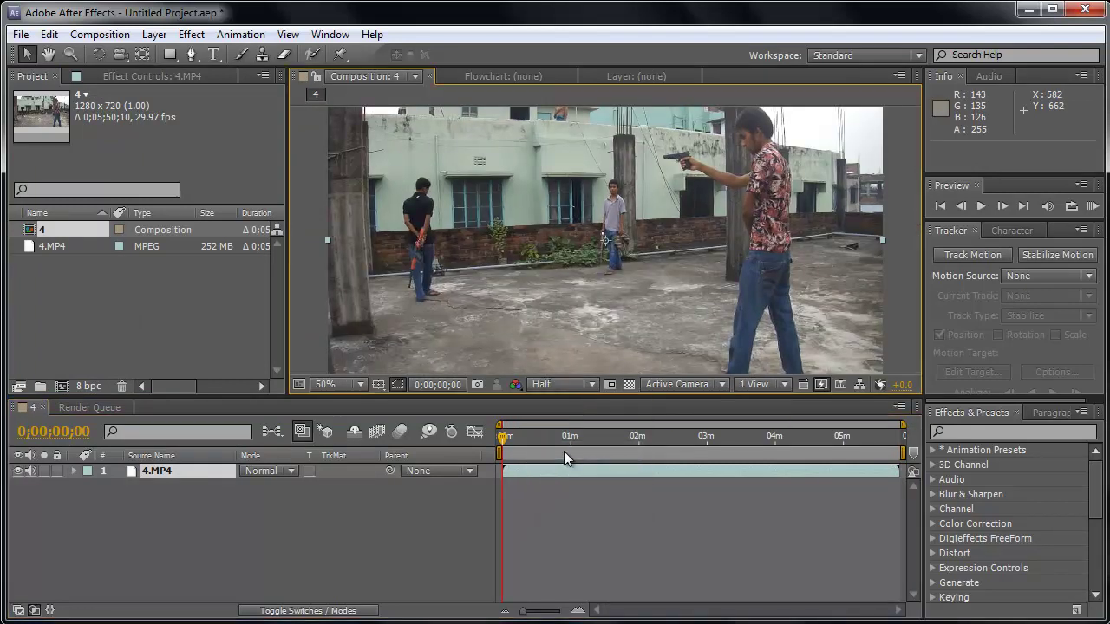
click(576, 612)
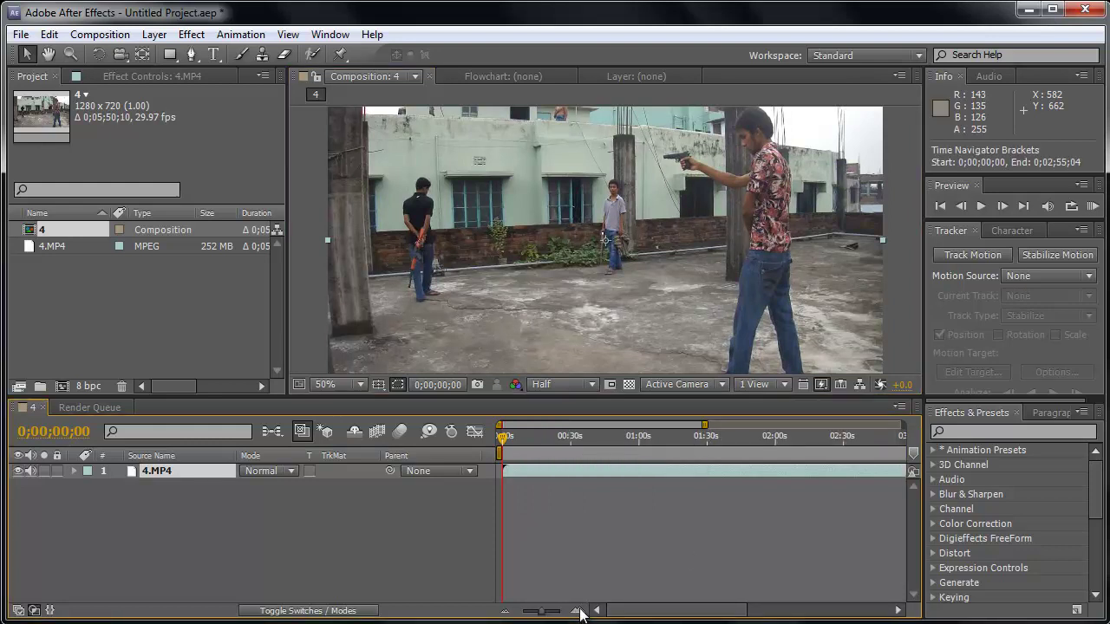
click(577, 611)
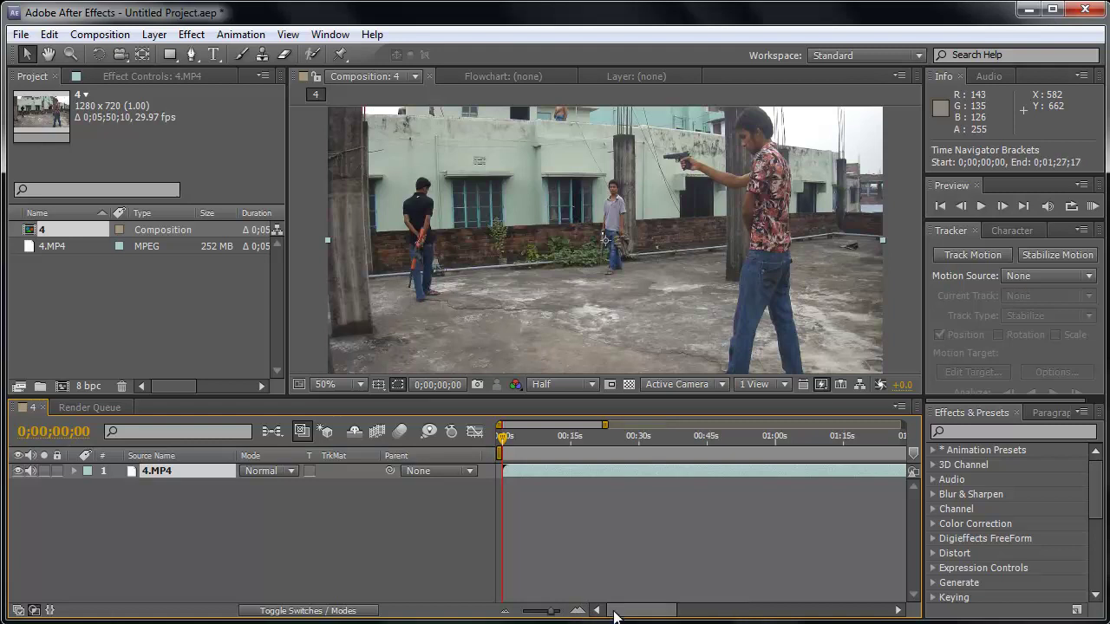
Step: Trim the layer's in-point so the clip begins around 0;00;01;07
click(509, 439)
drag(511, 448, 511, 471)
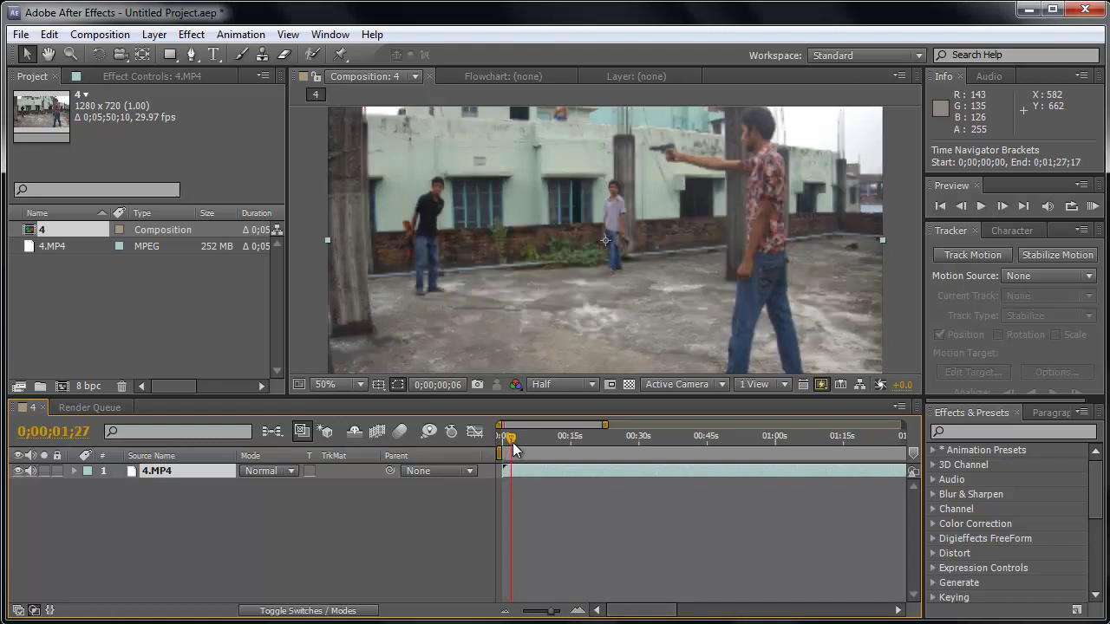
click(578, 612)
click(578, 612)
drag(507, 438, 517, 479)
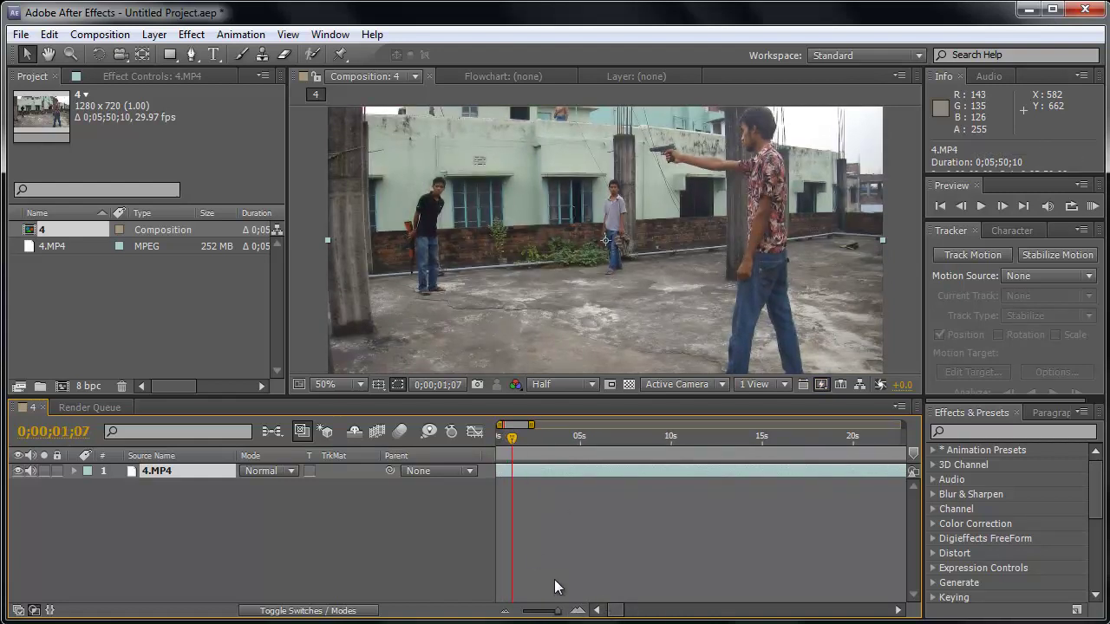
drag(618, 610, 605, 616)
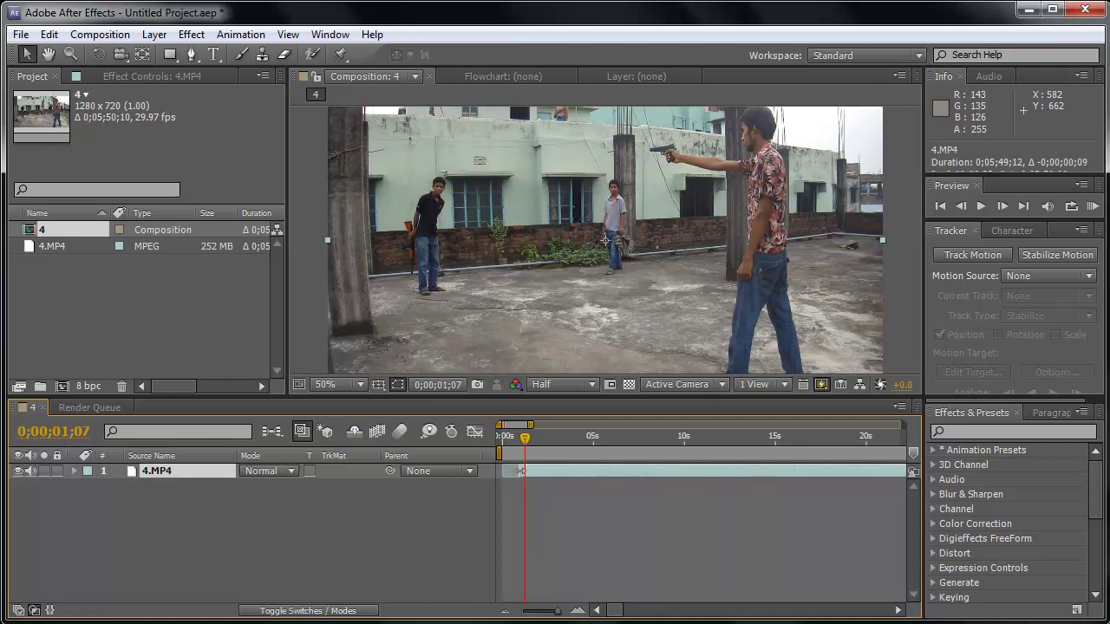
mouse_move(521, 471)
mouse_down()
mouse_move(660, 440)
mouse_move(705, 453)
mouse_up()
Step: Split the 4.MP4 layer at 0;00;11;08 and begin renaming the lower layer
drag(707, 450, 710, 451)
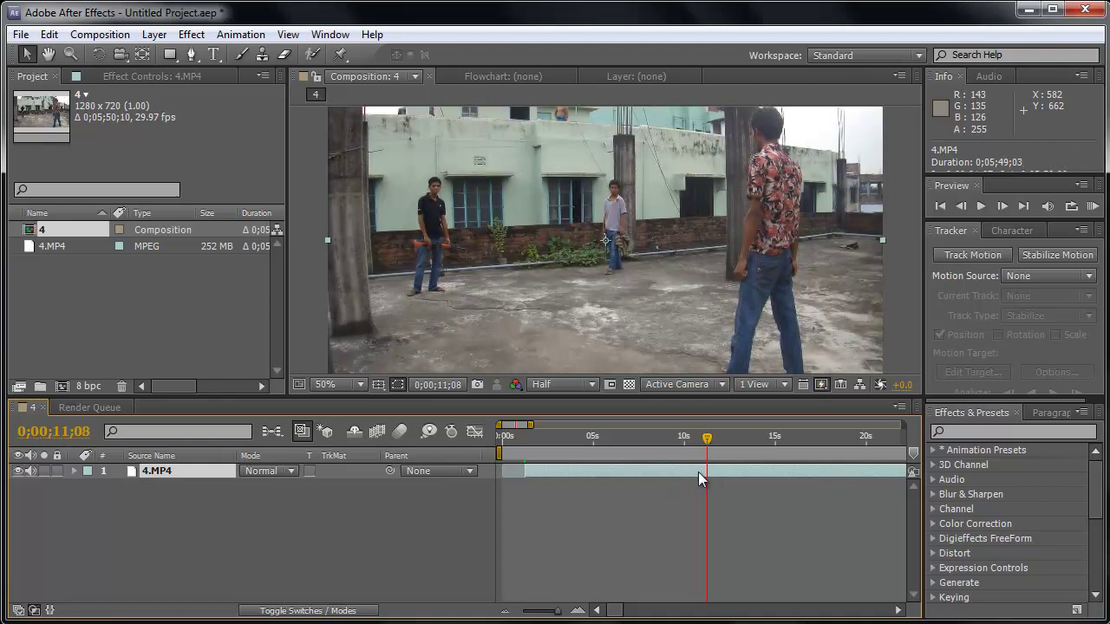
click(50, 35)
click(128, 241)
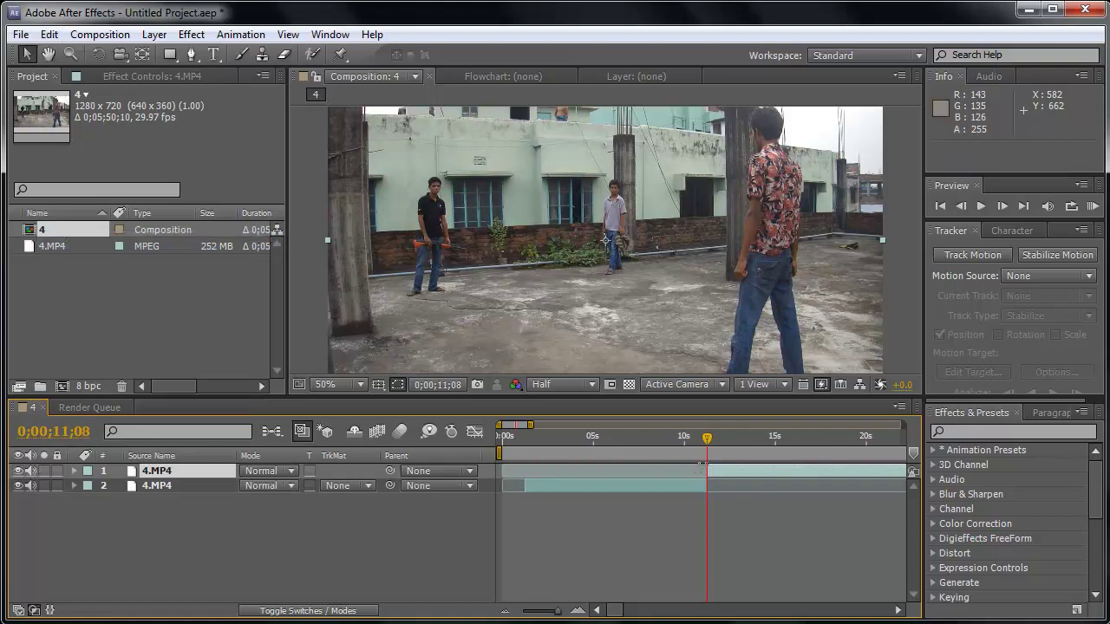
click(669, 488)
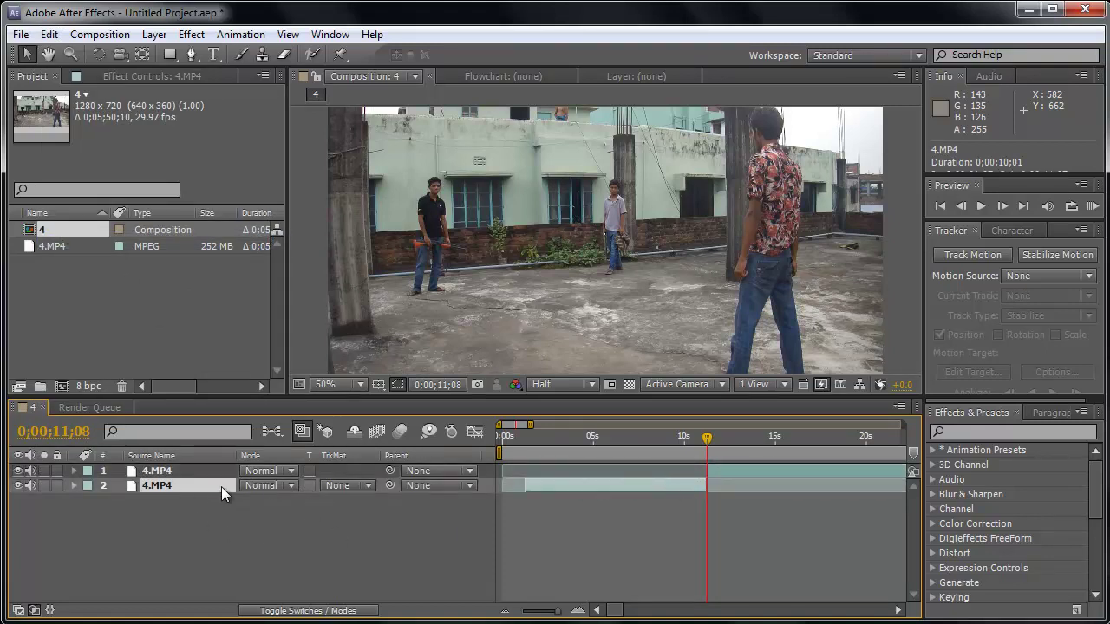
key(Return)
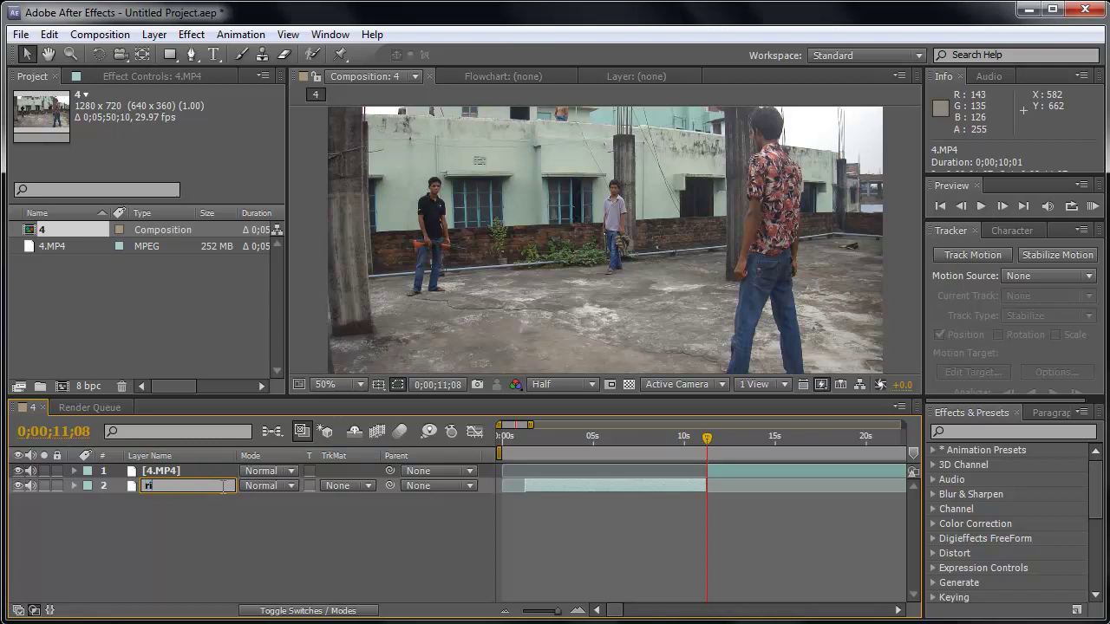
Step: Name the lower layer 'right' and zoom the timeline out
key(Return)
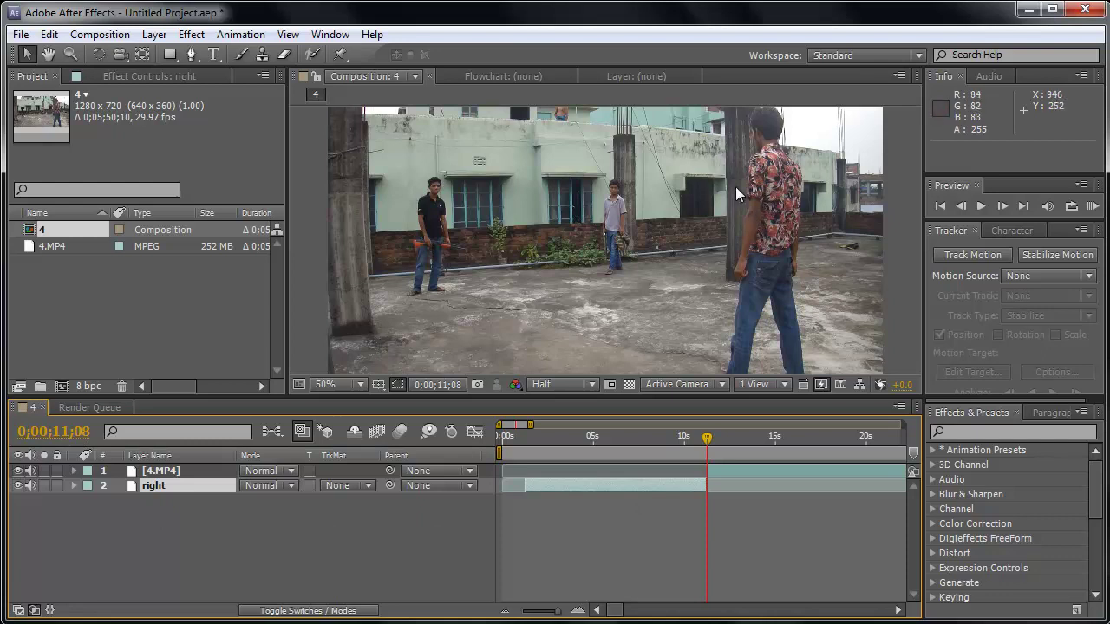
click(505, 613)
click(506, 613)
click(505, 614)
Step: Scrub the playhead to about 0;03;33 and zoom the timeline back in
drag(679, 443, 868, 442)
drag(639, 612, 734, 615)
click(776, 442)
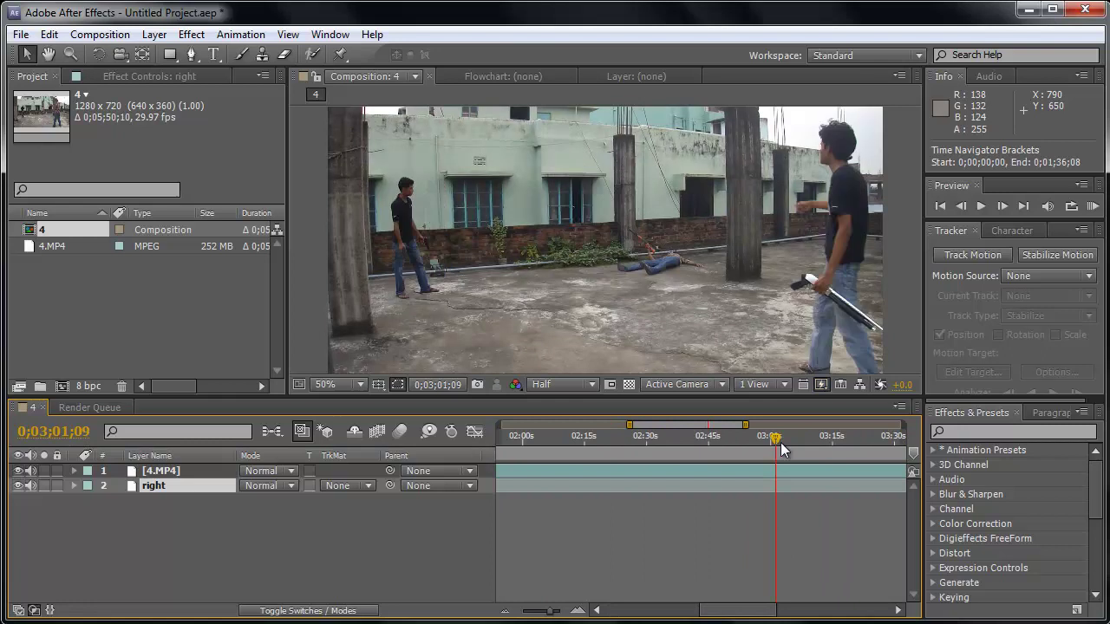
click(872, 441)
drag(747, 610, 792, 609)
mouse_move(660, 437)
mouse_down()
mouse_move(779, 436)
mouse_move(768, 436)
mouse_up()
click(576, 611)
scroll(644, 191, up, 2)
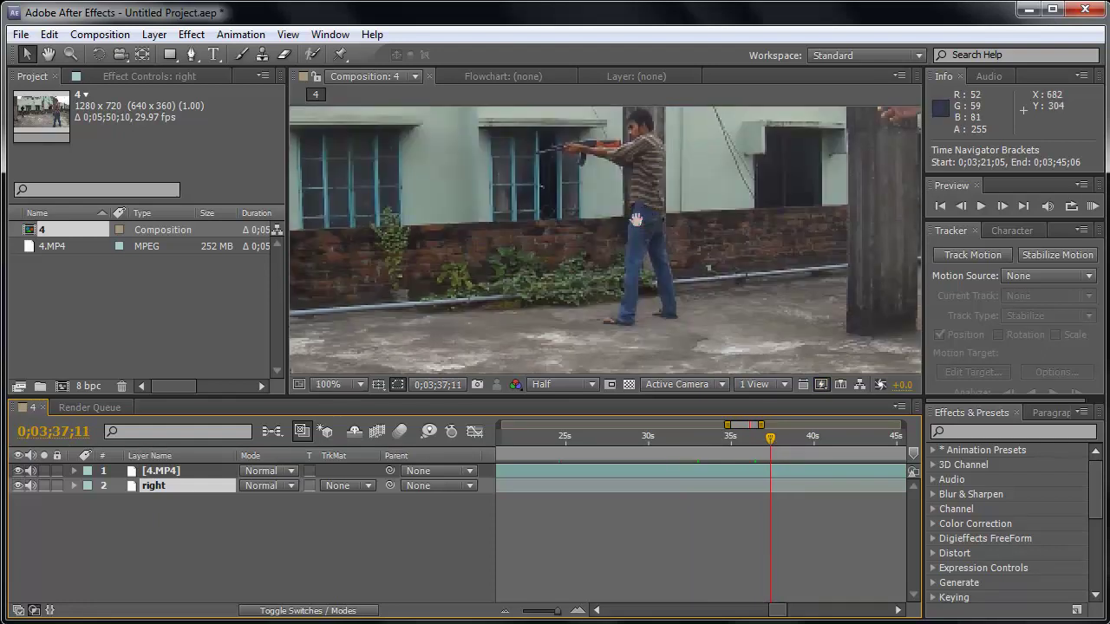
Step: Split the top 4.MP4 layer at 0;03;37;11
click(170, 472)
click(48, 35)
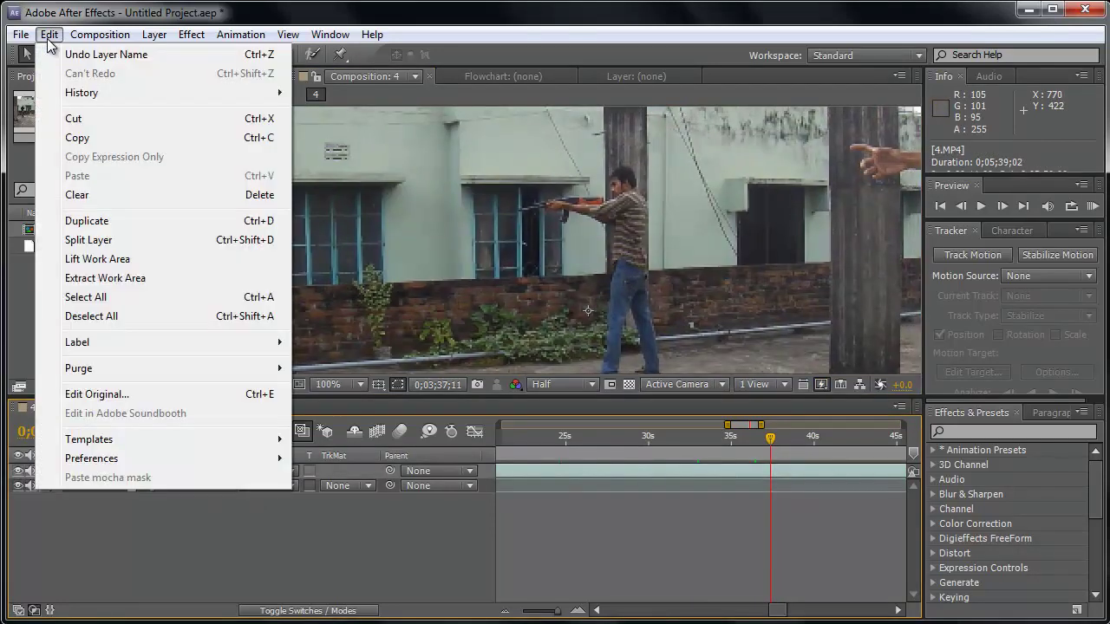
click(99, 239)
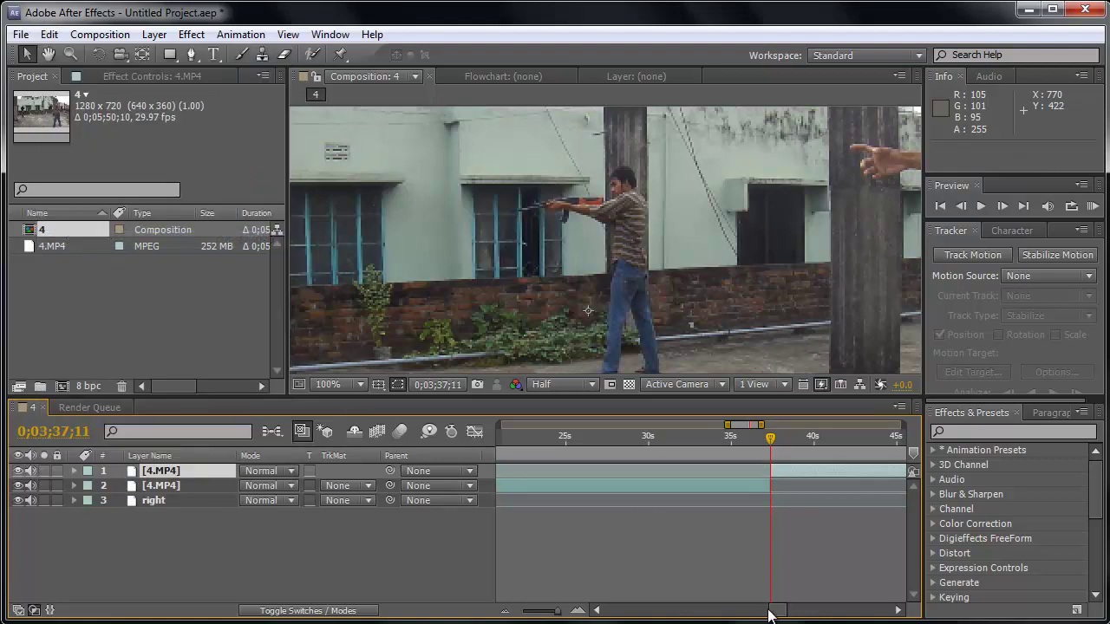
drag(768, 614, 780, 614)
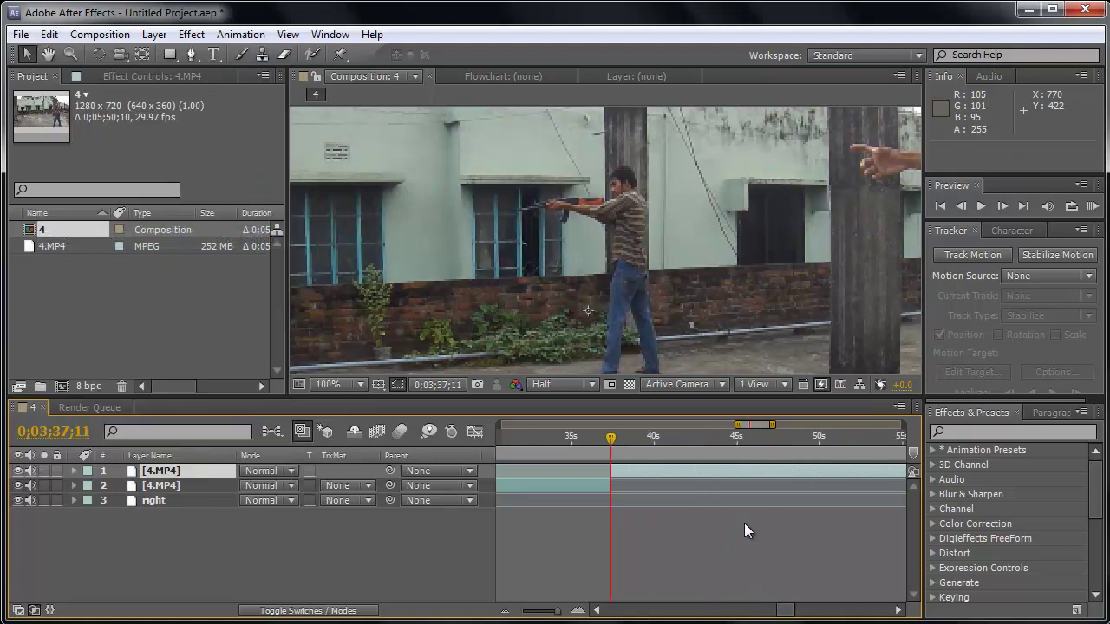
Step: Split again at 0;03;50;06 and name the section between 'middle'
click(818, 450)
click(823, 439)
scroll(548, 224, down, 2)
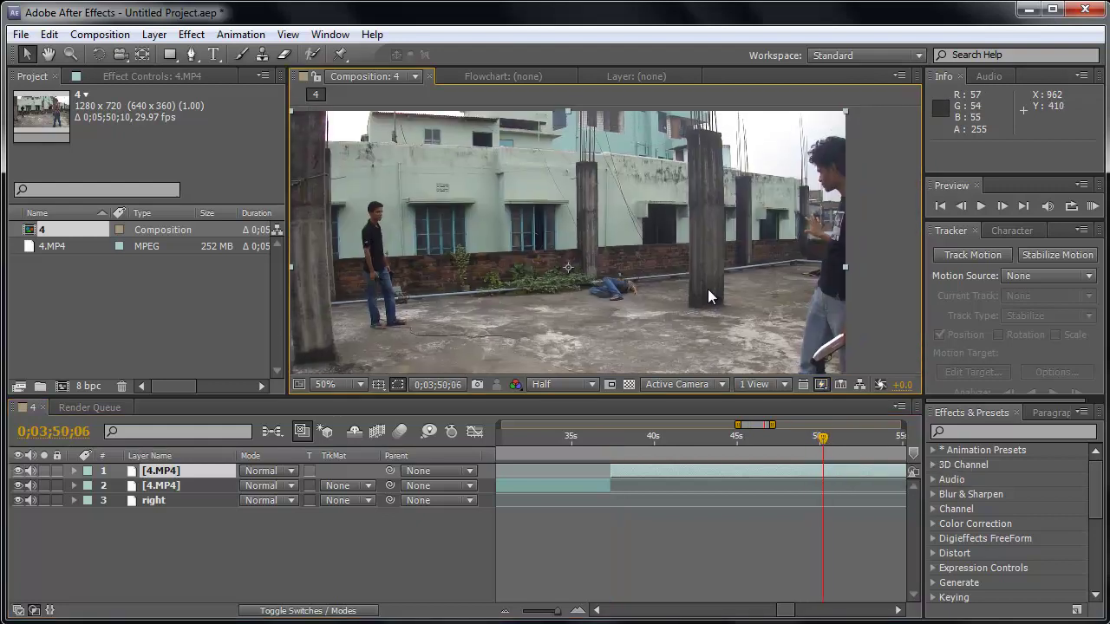
click(52, 35)
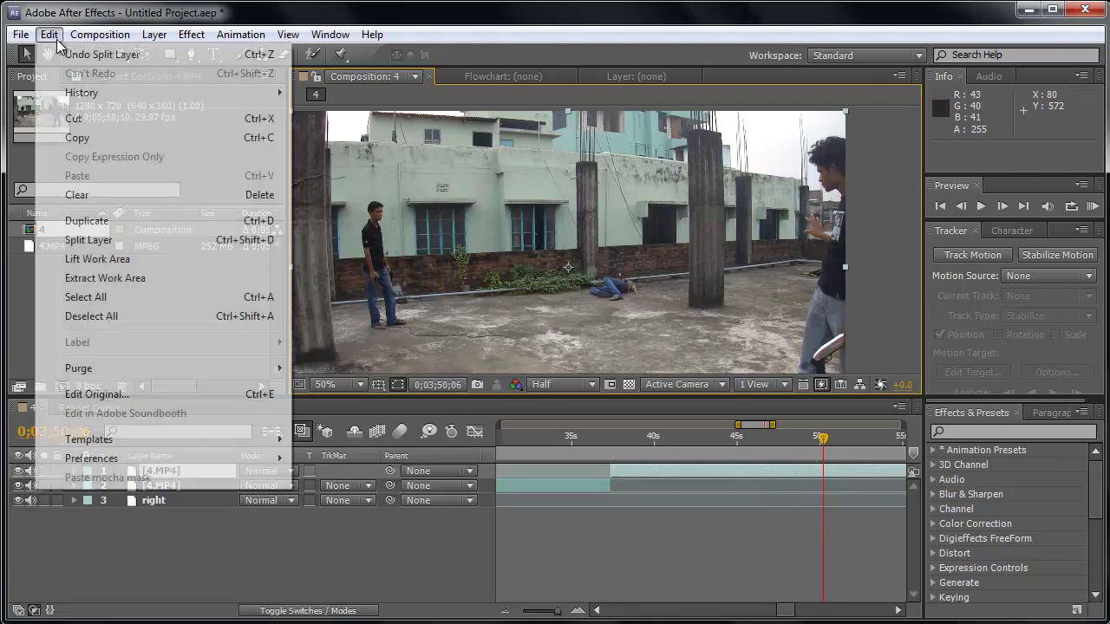
click(95, 240)
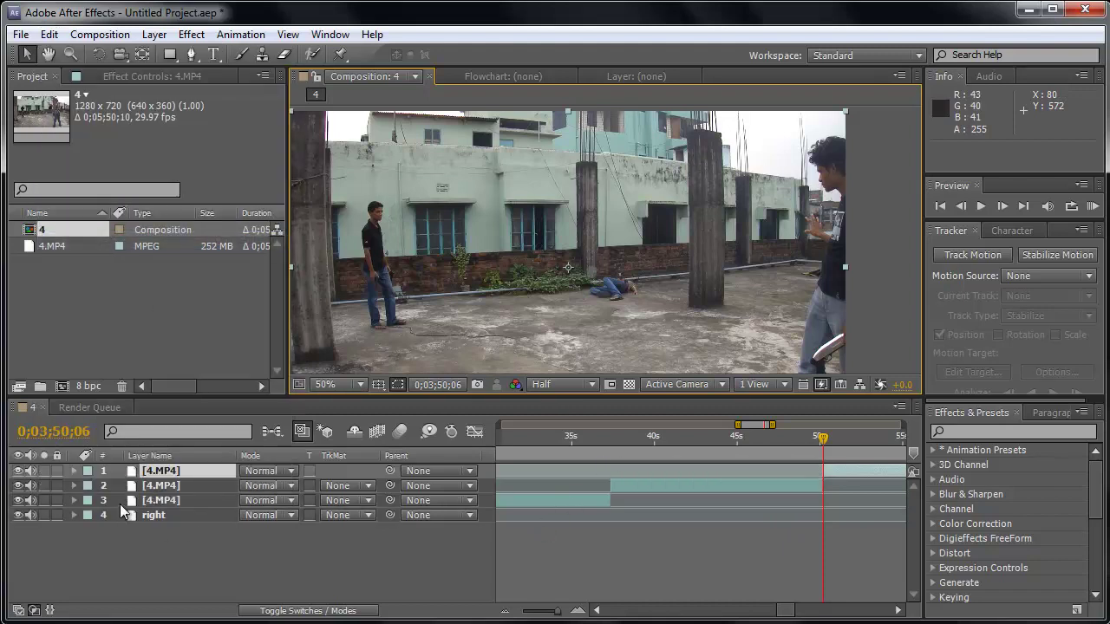
click(161, 488)
key(Return)
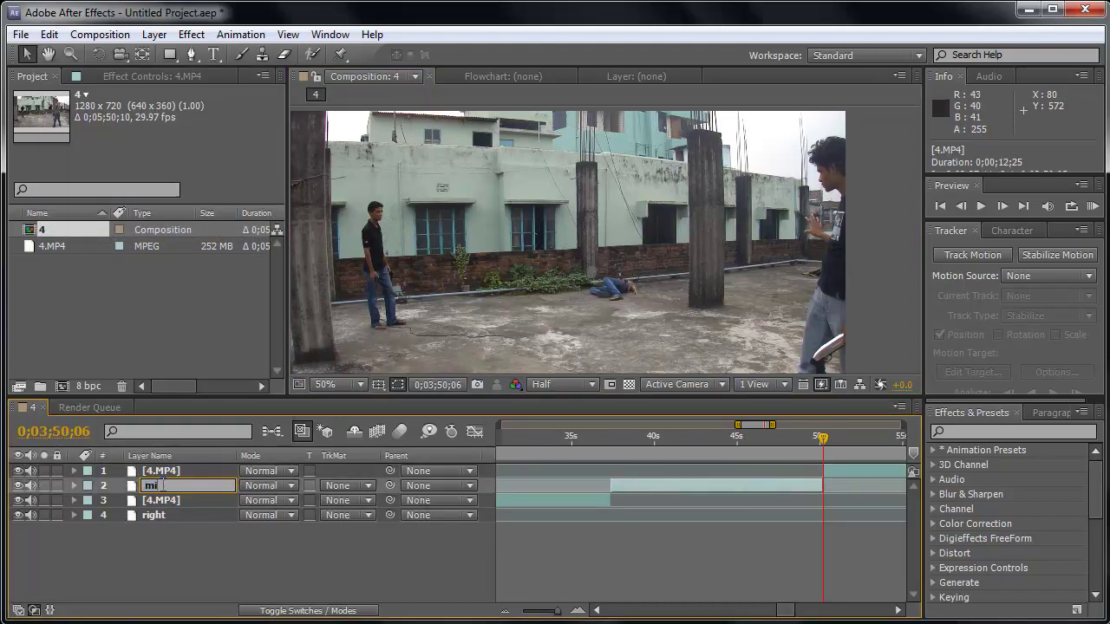
key(Return)
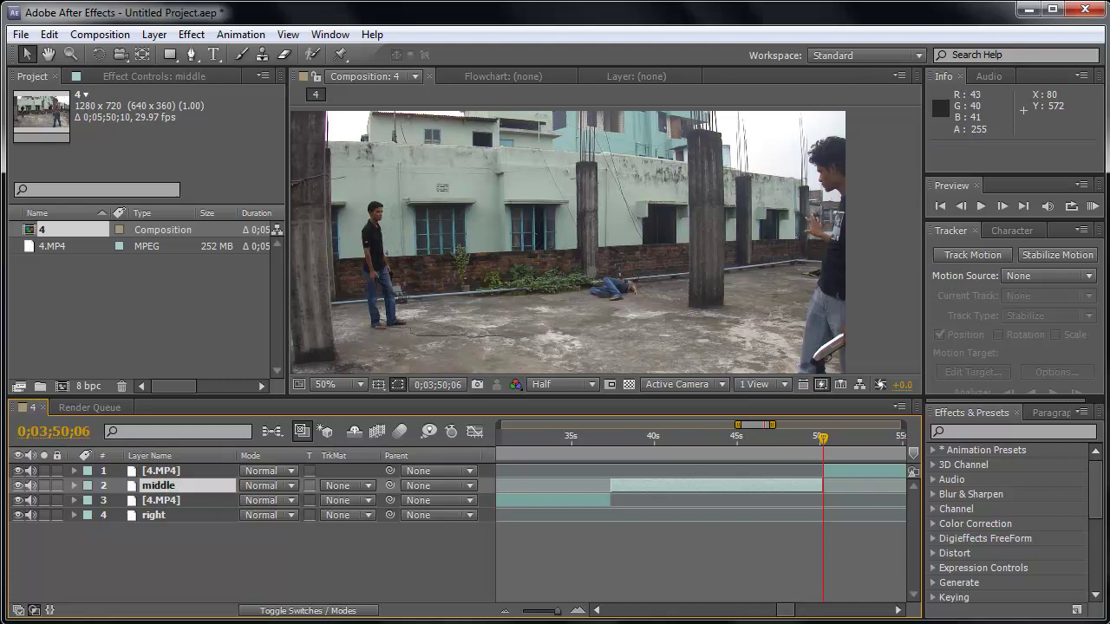
drag(779, 612, 881, 613)
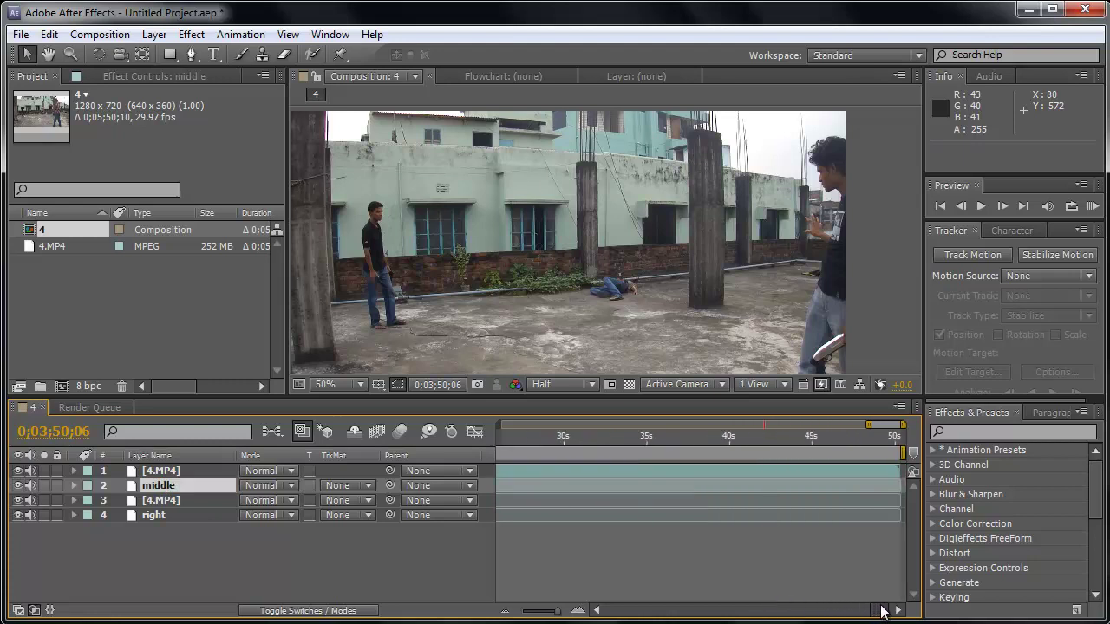
Step: Split the remaining 4.MP4 layer at about 0;05;33;22
click(555, 439)
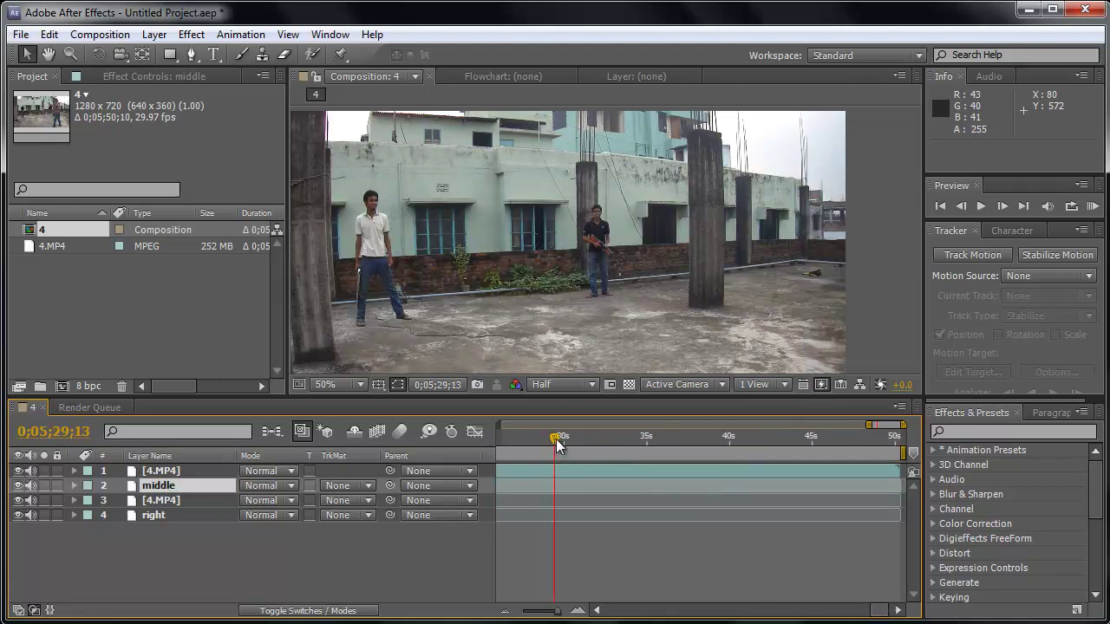
click(550, 448)
drag(581, 446, 633, 447)
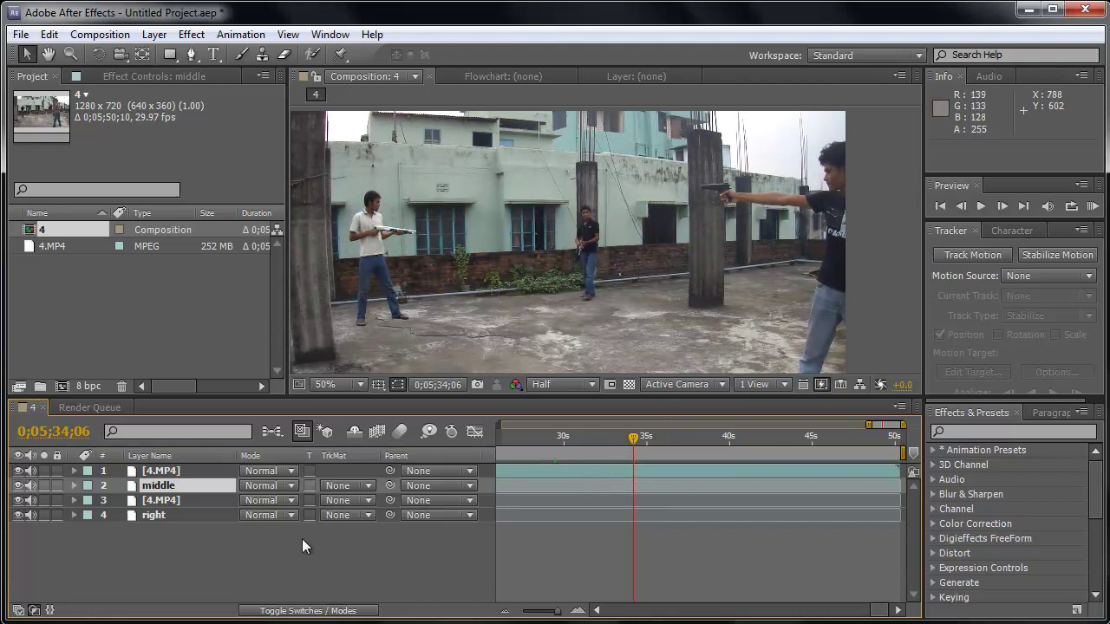
click(173, 469)
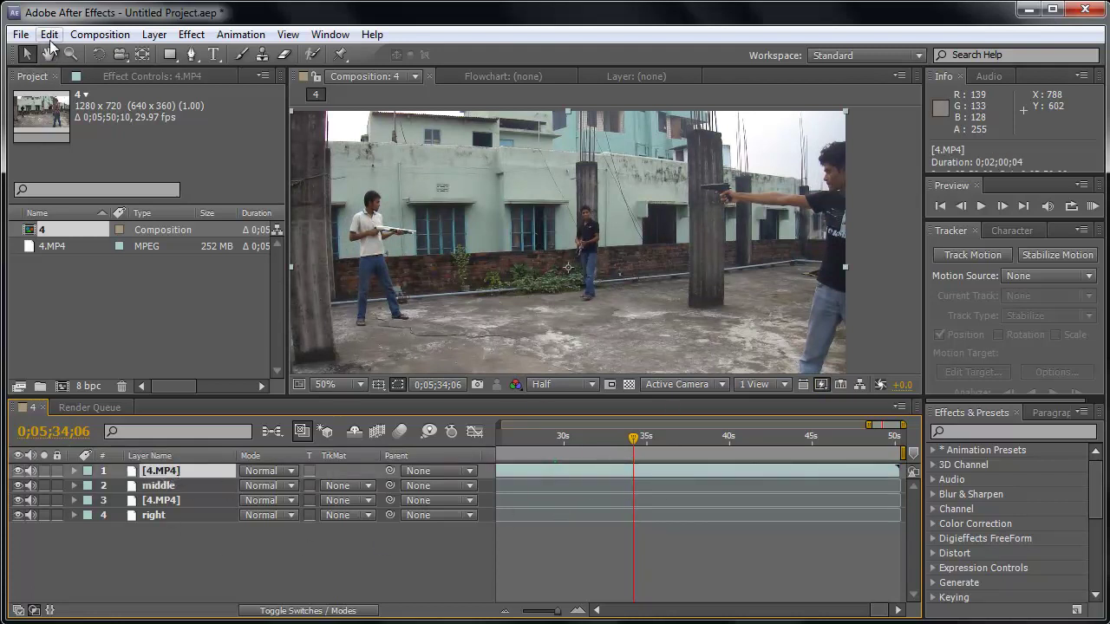
click(49, 34)
click(101, 240)
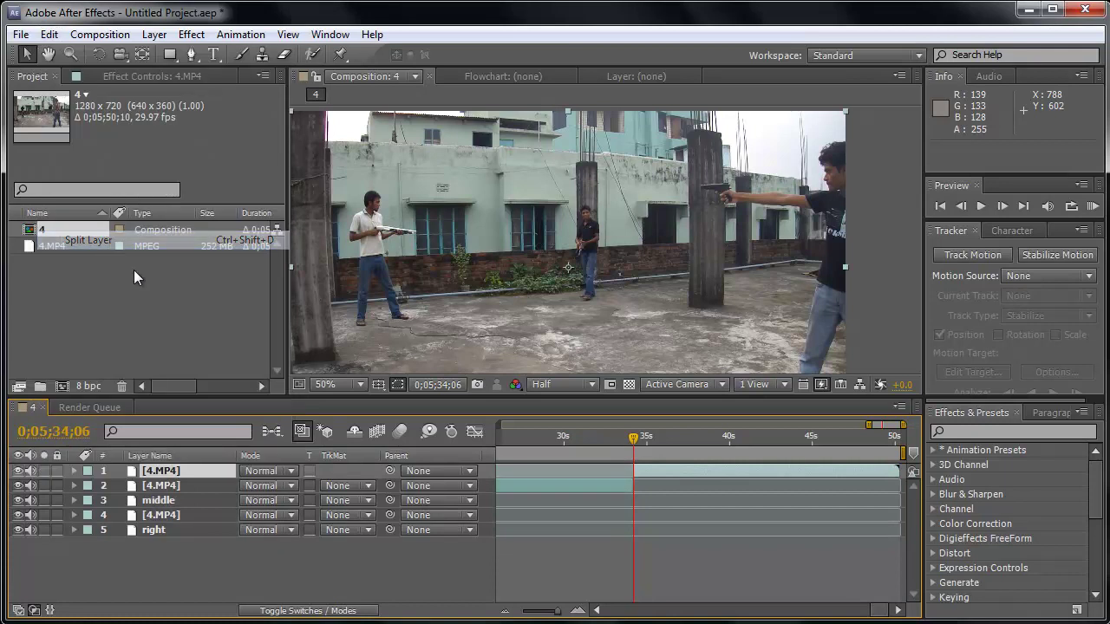
Step: Split again at about 0;05;43;09 and name the new section 'left'
drag(632, 444, 810, 453)
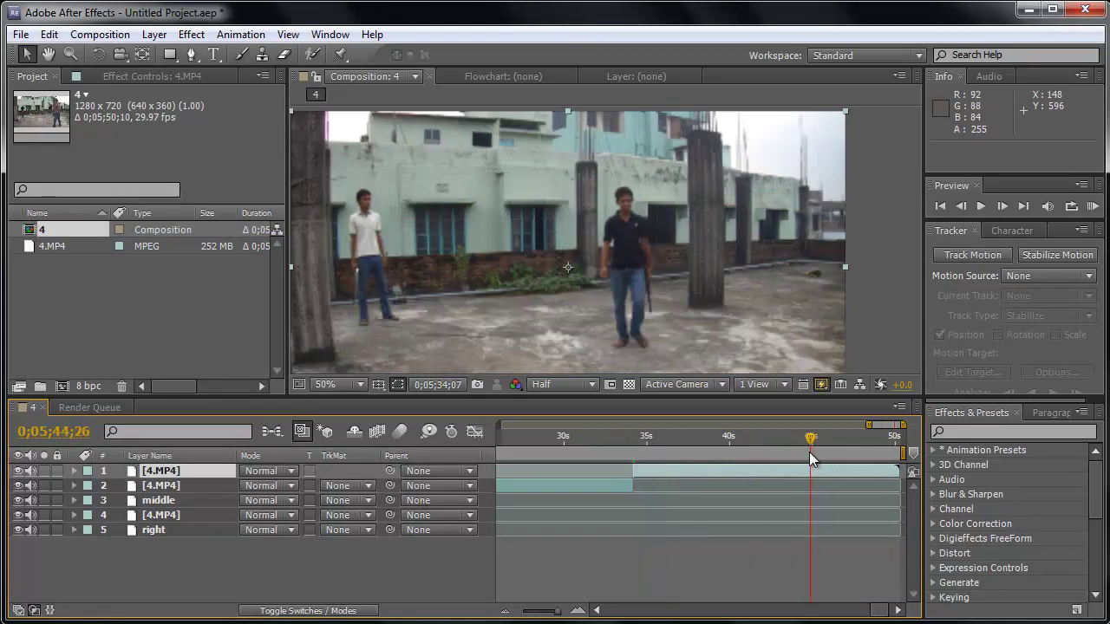
drag(809, 452, 783, 455)
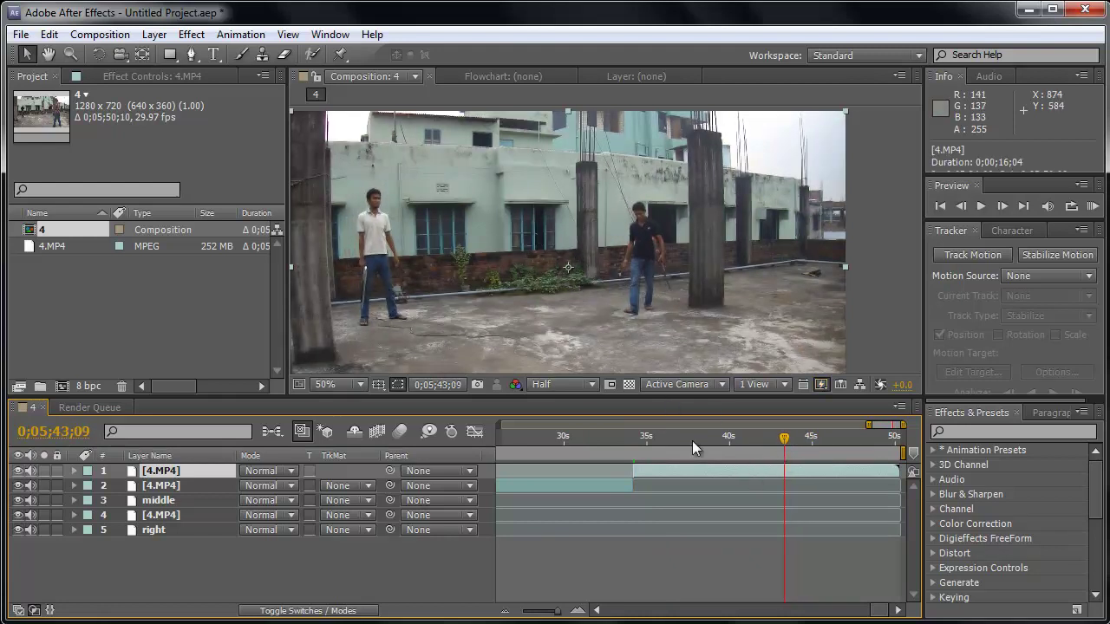
click(49, 35)
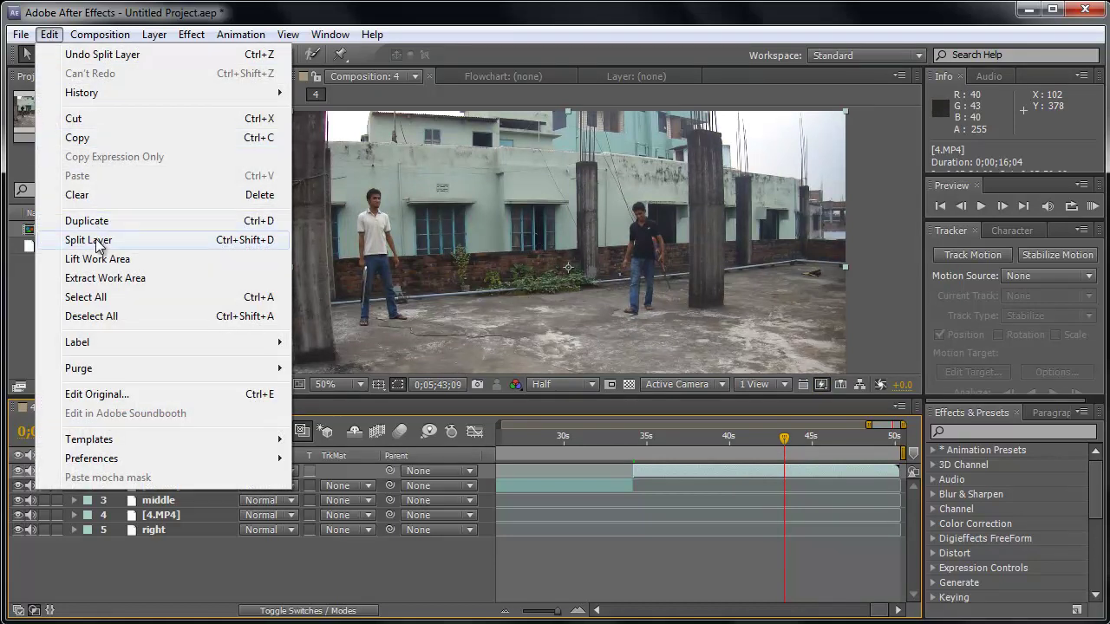
click(87, 239)
click(174, 487)
key(Return)
text(left)
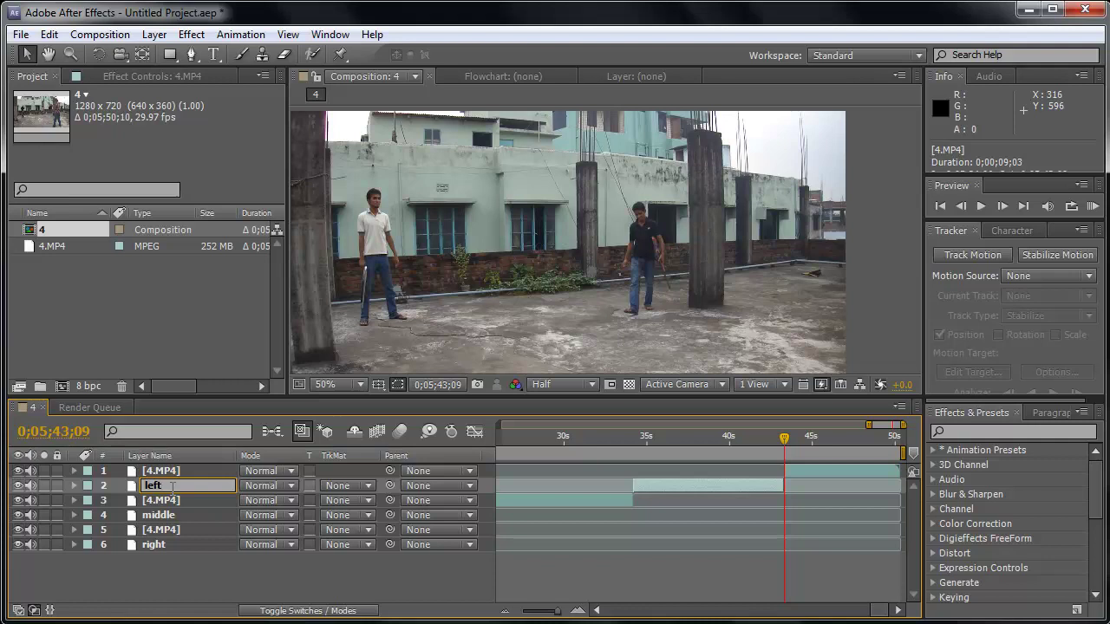
key(Return)
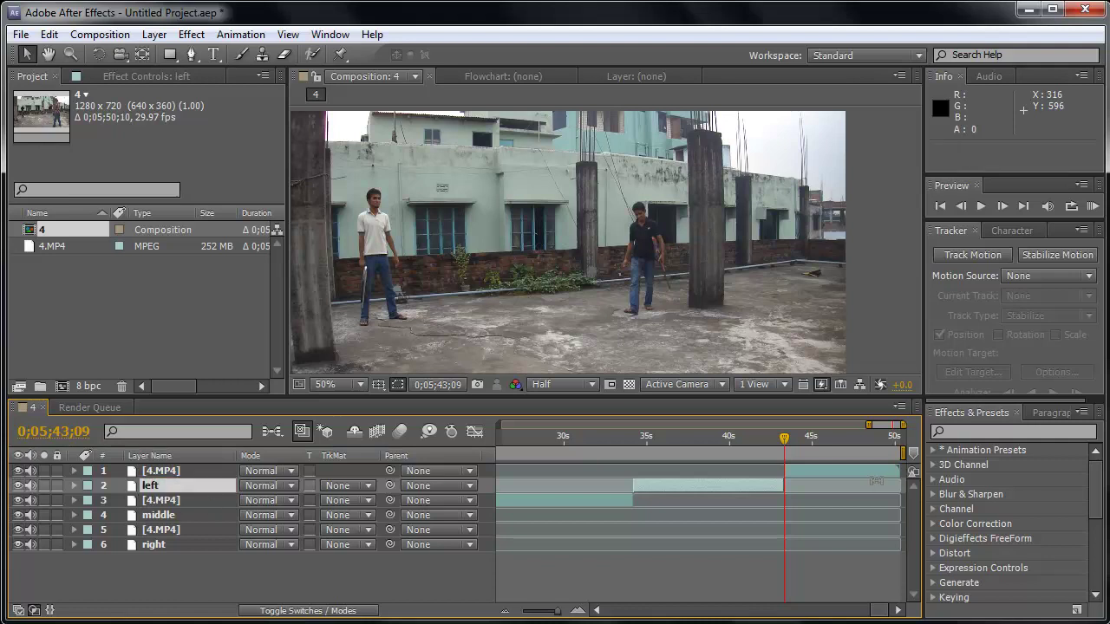
click(169, 473)
Step: Delete the three leftover unnamed 4.MP4 layers
key(Delete)
click(168, 488)
key(Delete)
click(169, 502)
key(Delete)
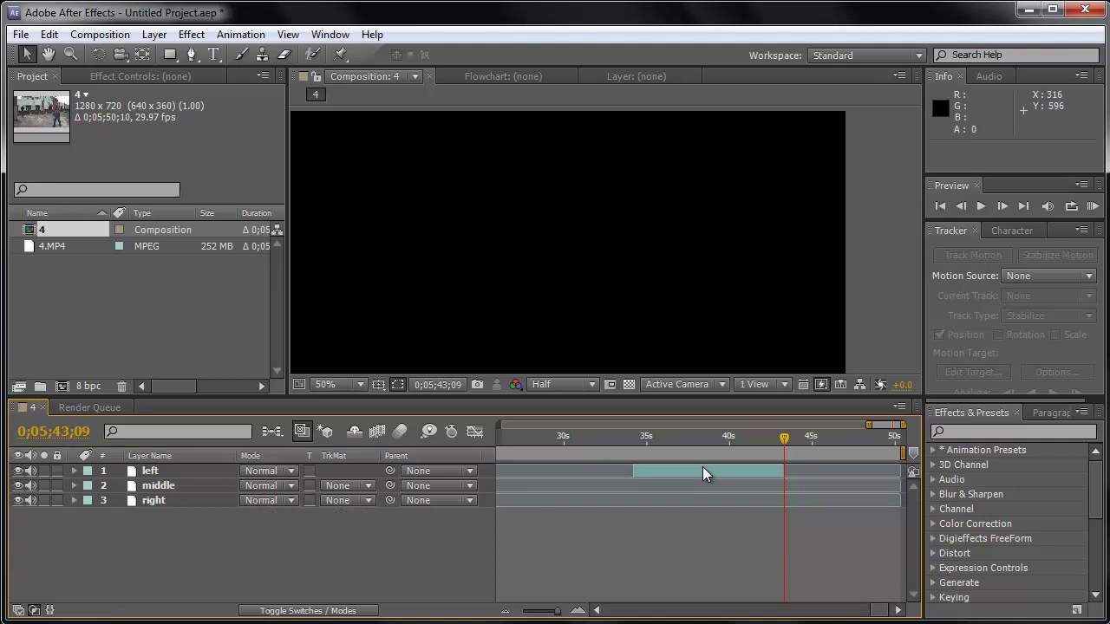
Step: Slide the middle and left layers back toward the start of the timeline
click(501, 611)
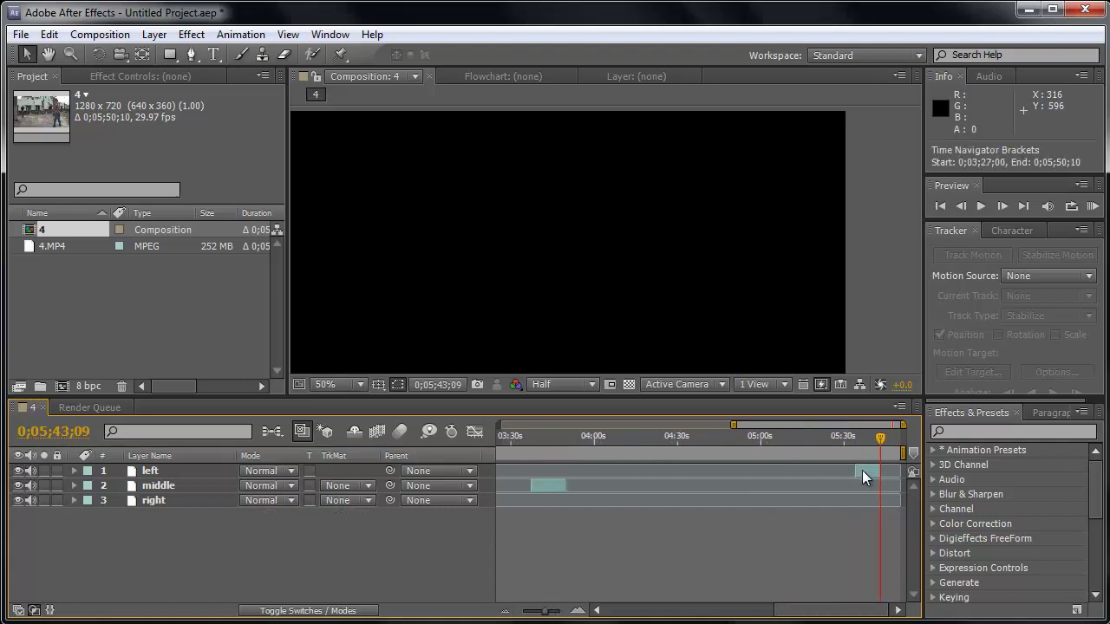
drag(863, 476, 511, 476)
drag(772, 610, 721, 614)
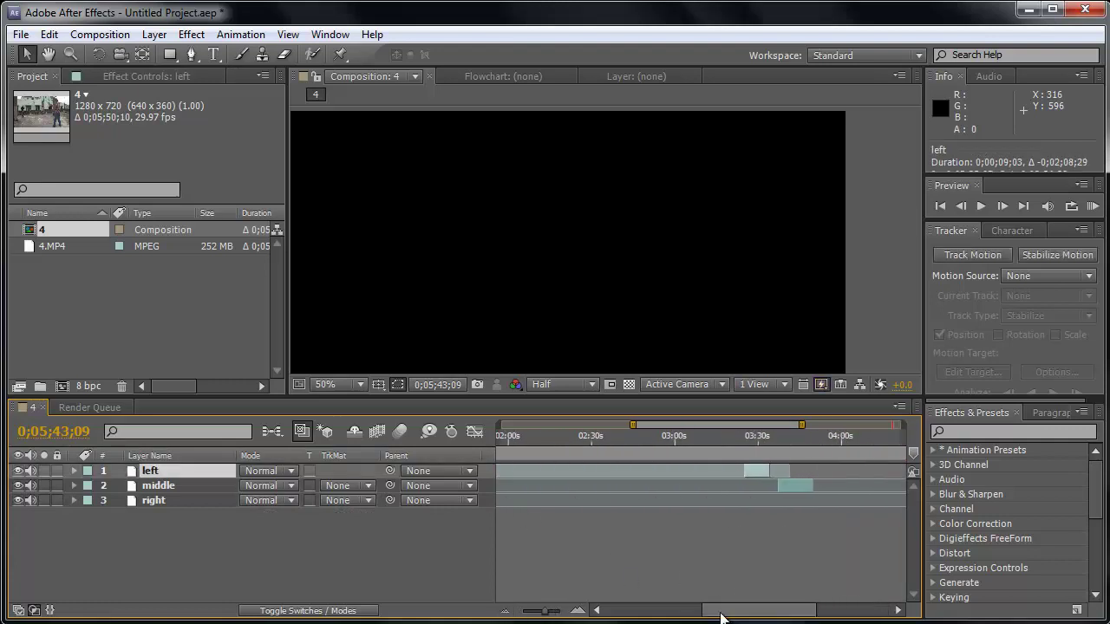
drag(778, 488, 531, 503)
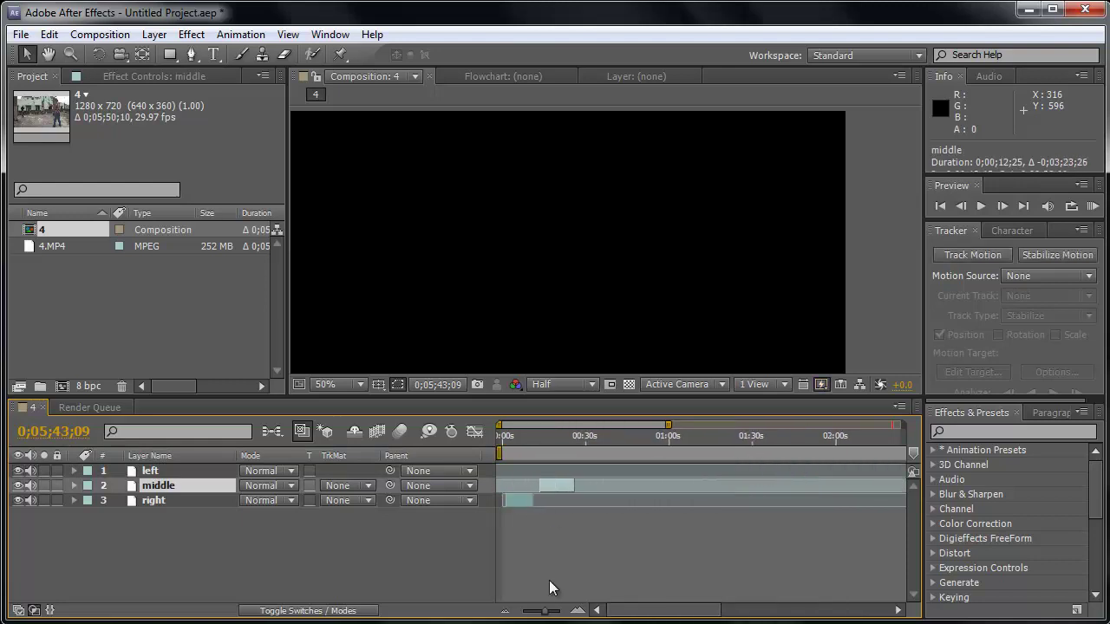
click(507, 612)
drag(887, 470, 549, 494)
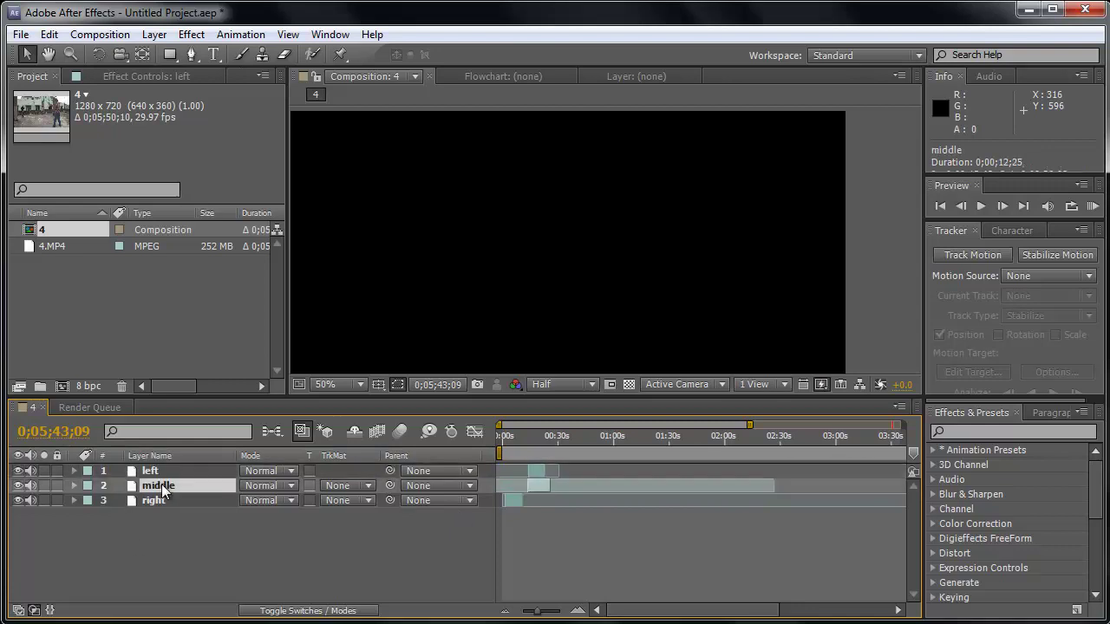
Step: Move the right layer to the top of the stack and align it near 0;00;00;00
drag(156, 501, 153, 471)
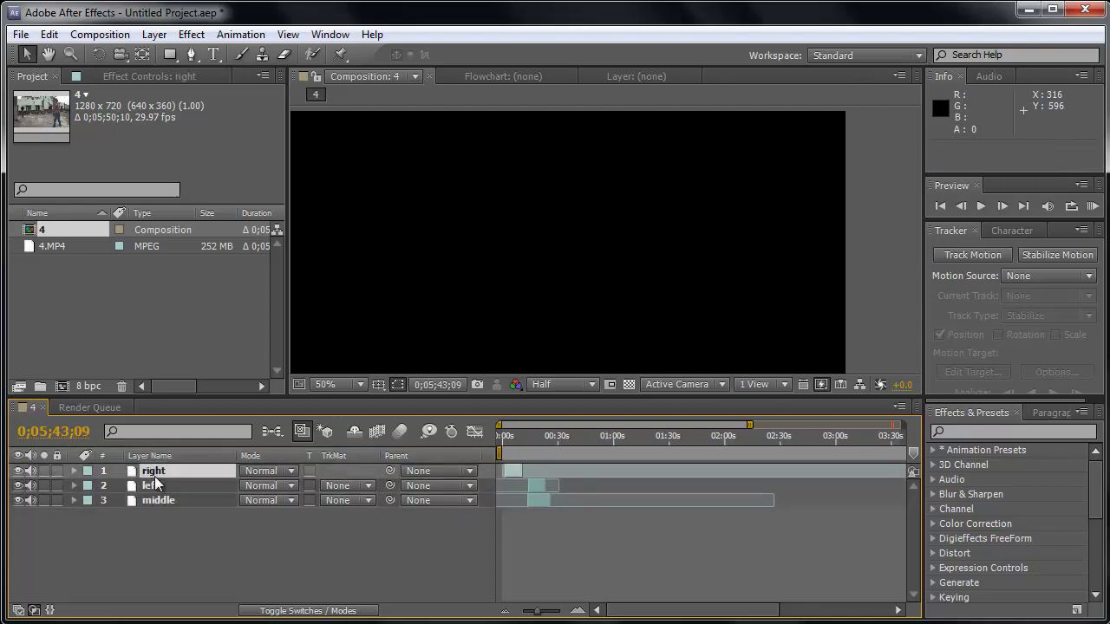
key(Home)
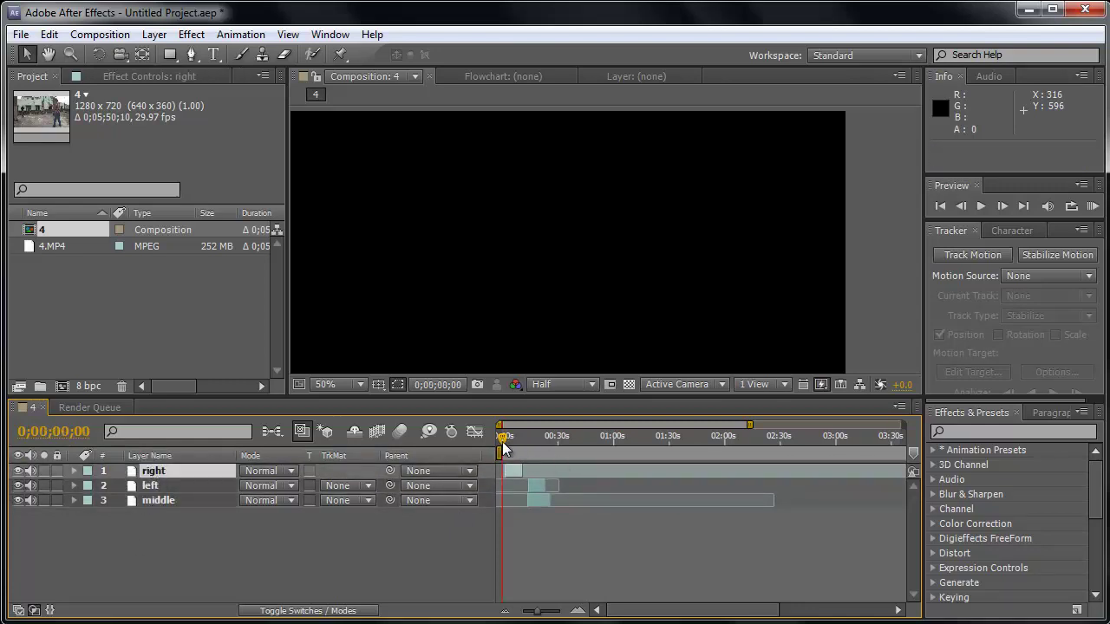
click(578, 611)
click(577, 610)
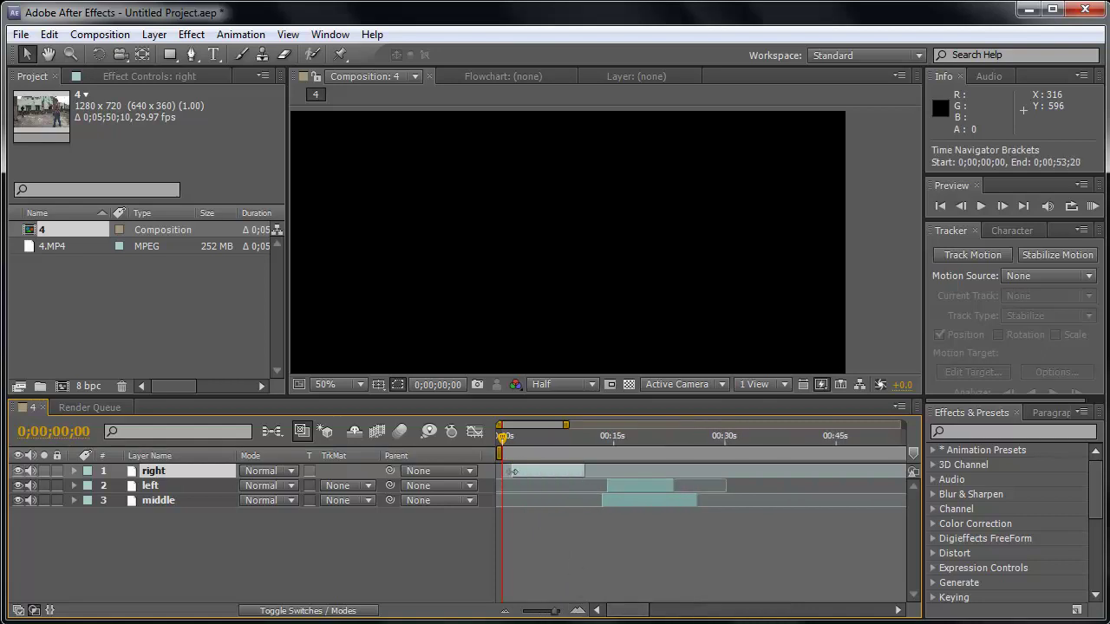
drag(529, 470, 517, 469)
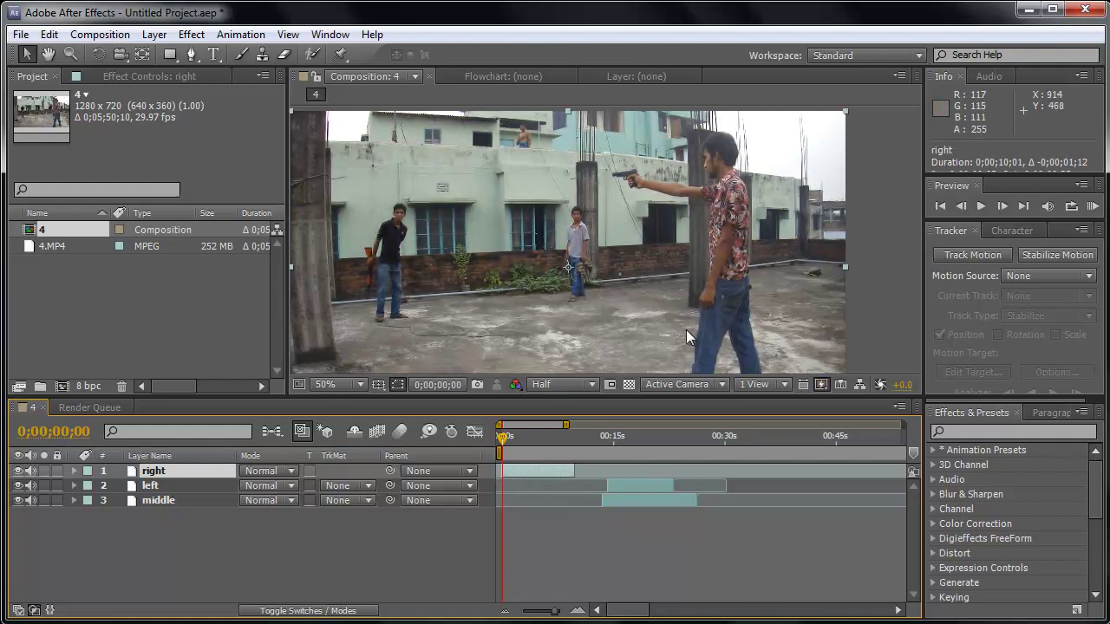
Step: Shift the right layer about 4 frames later and centre the 50% viewer on the gunman
click(576, 612)
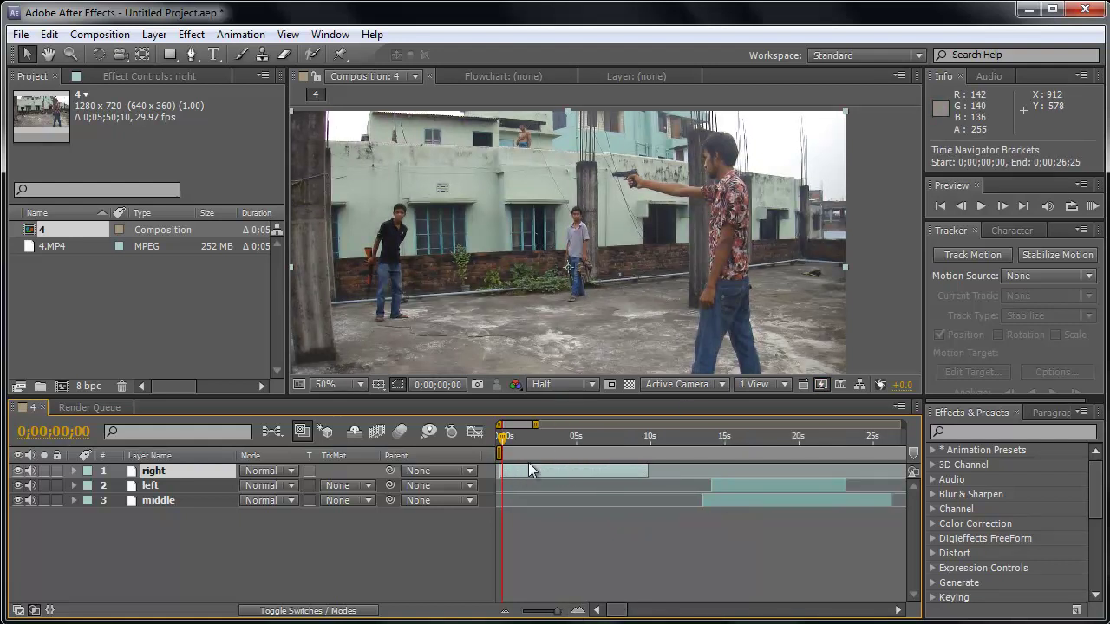
drag(524, 471, 525, 471)
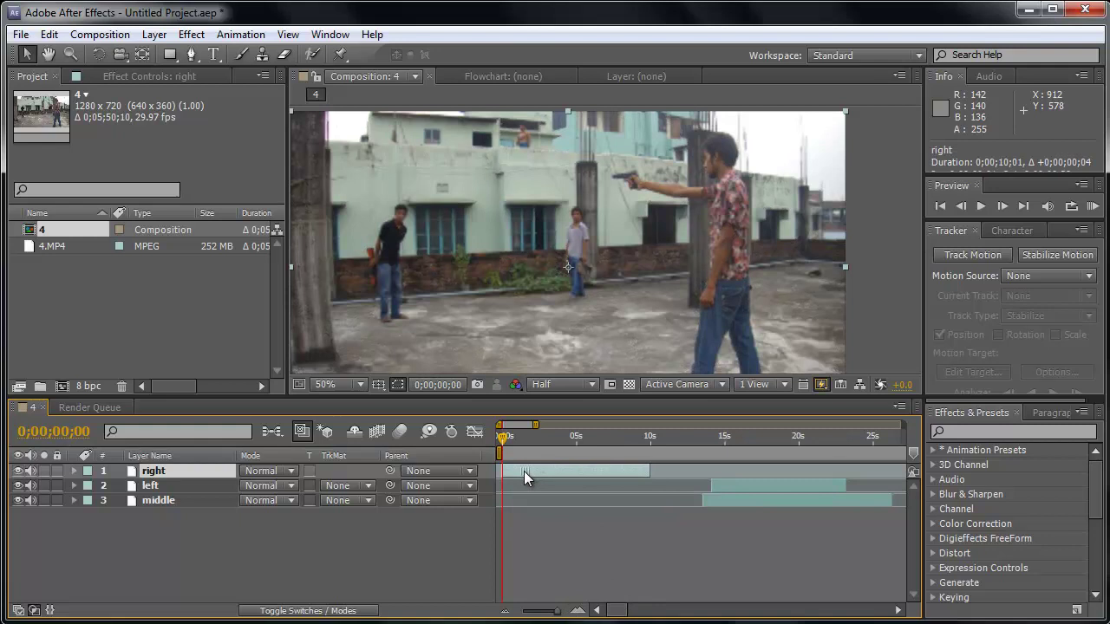
drag(687, 225, 676, 216)
key(comma)
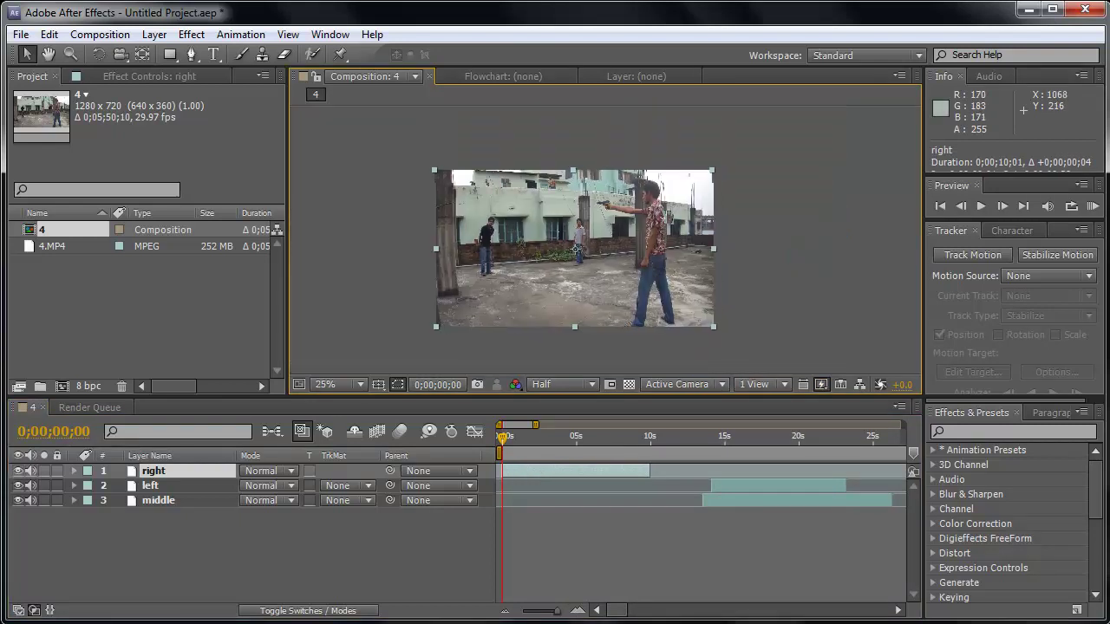
key(period)
drag(630, 219, 572, 196)
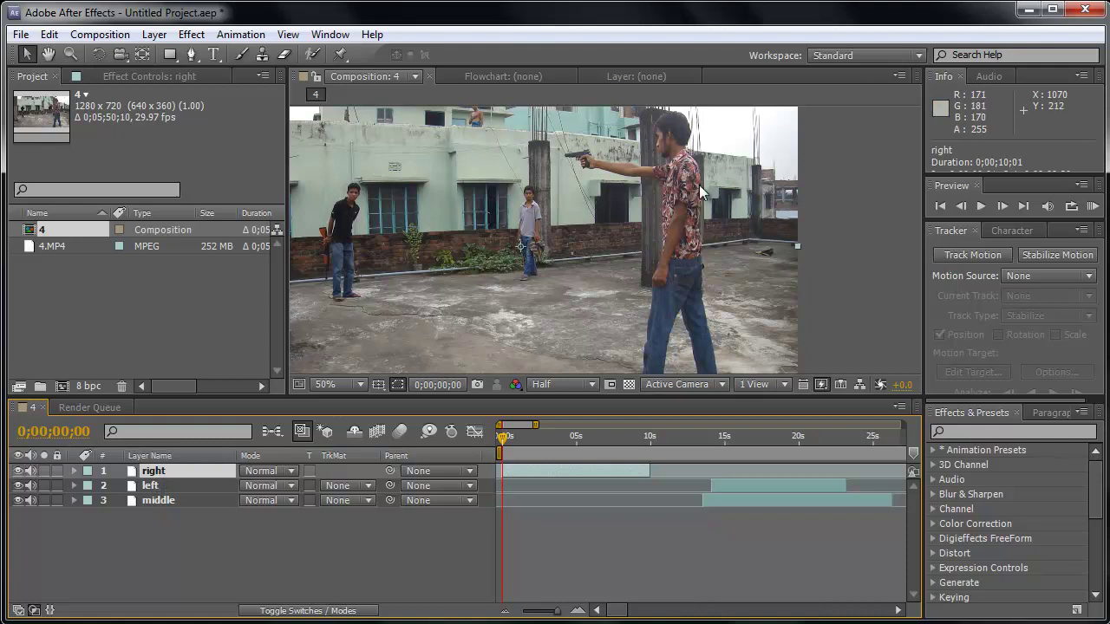
Step: With the Pen tool active, scrub a few frames in and set preview resolution to Full
click(191, 55)
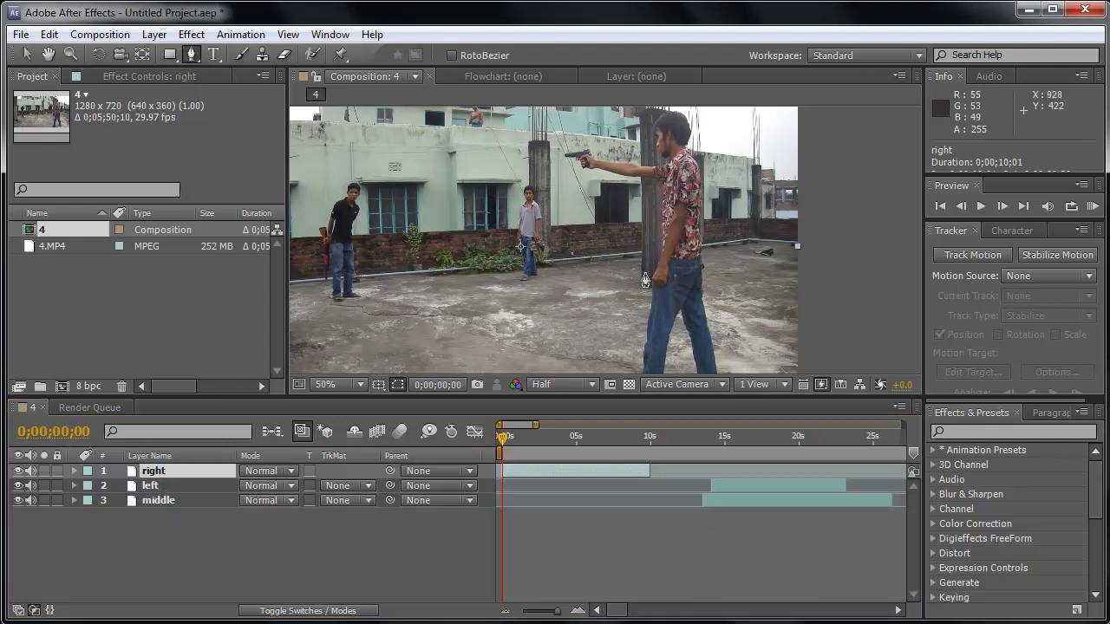
click(504, 438)
mouse_move(504, 442)
mouse_down()
mouse_move(538, 444)
mouse_move(510, 440)
mouse_up()
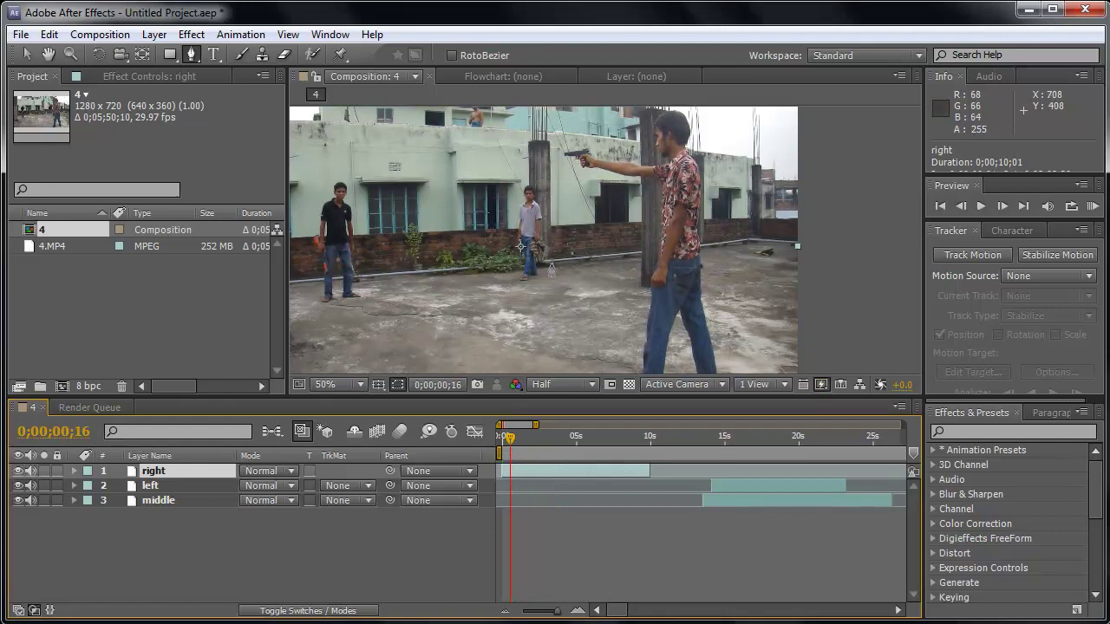
scroll(574, 155, up, 4)
scroll(609, 213, down, 2)
click(563, 384)
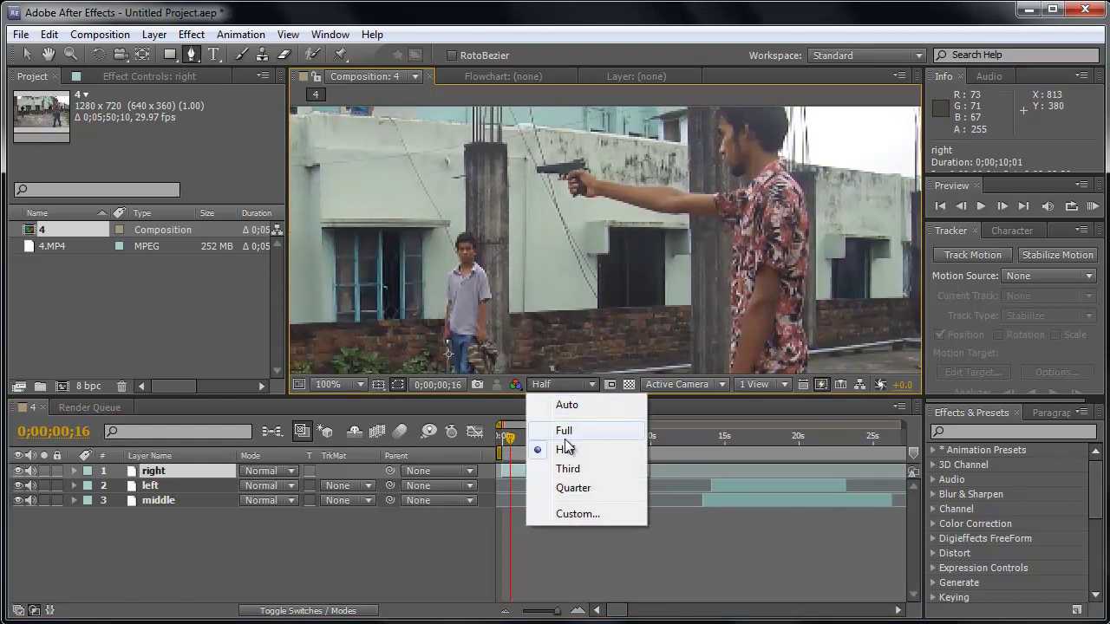
click(564, 431)
scroll(598, 184, down, 2)
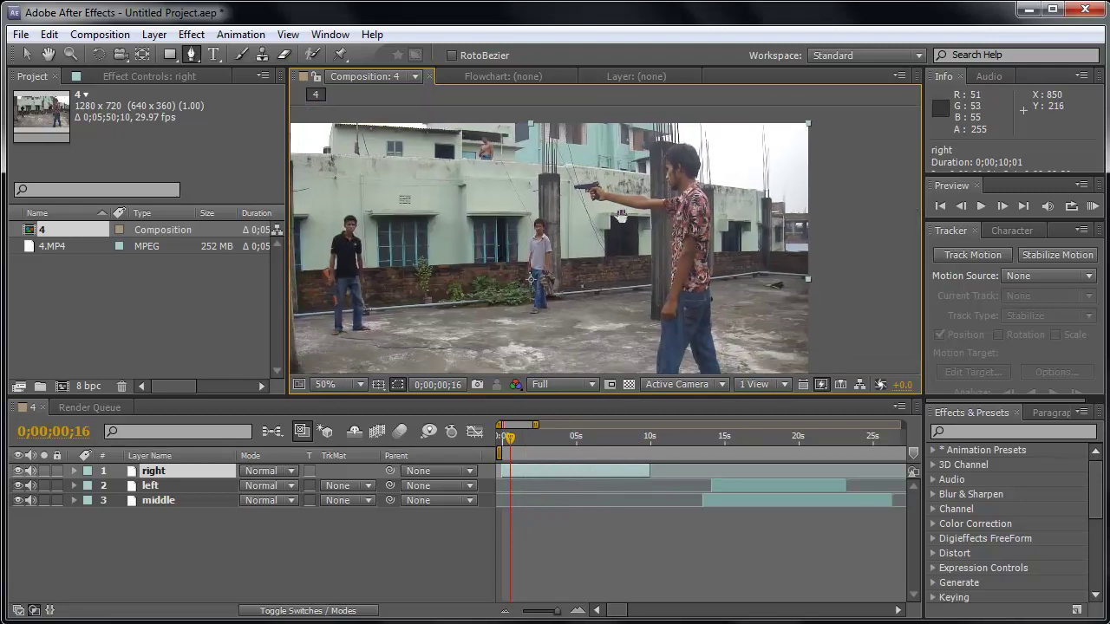
Step: Begin the right layer's mask beside the gun, placing points around it and downward
click(594, 171)
click(574, 176)
click(567, 192)
click(582, 201)
click(595, 222)
click(597, 240)
click(600, 269)
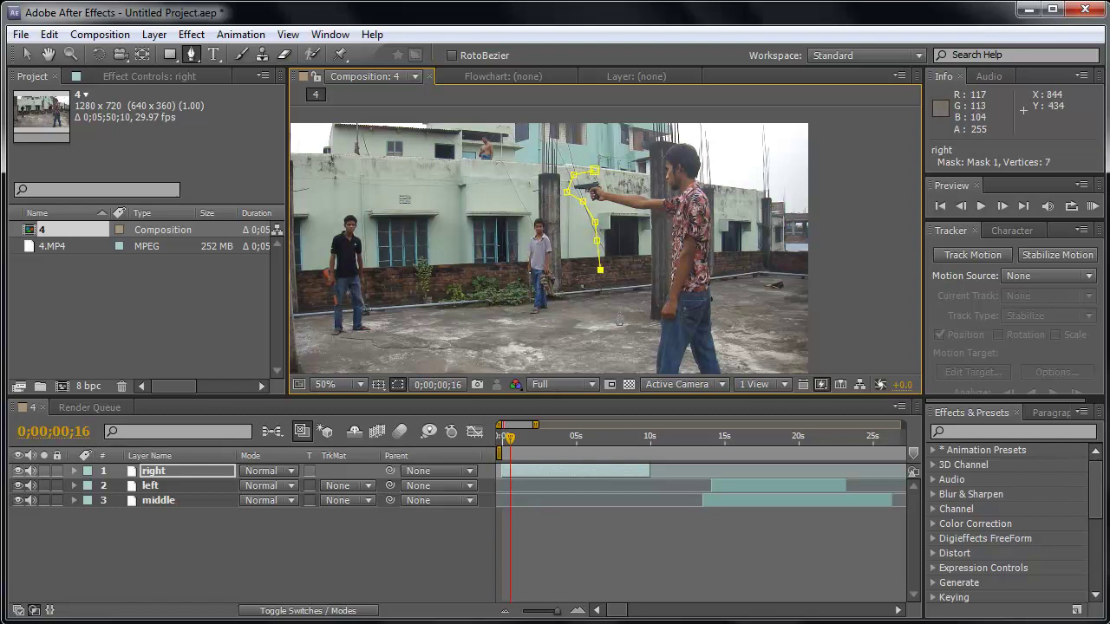
scroll(607, 330, down, 3)
scroll(587, 370, down, 3)
Step: Extend the mask around the bottom, right and top edges, then close it on the first point
click(587, 326)
click(839, 325)
scroll(834, 291, up, 5)
click(829, 214)
click(818, 129)
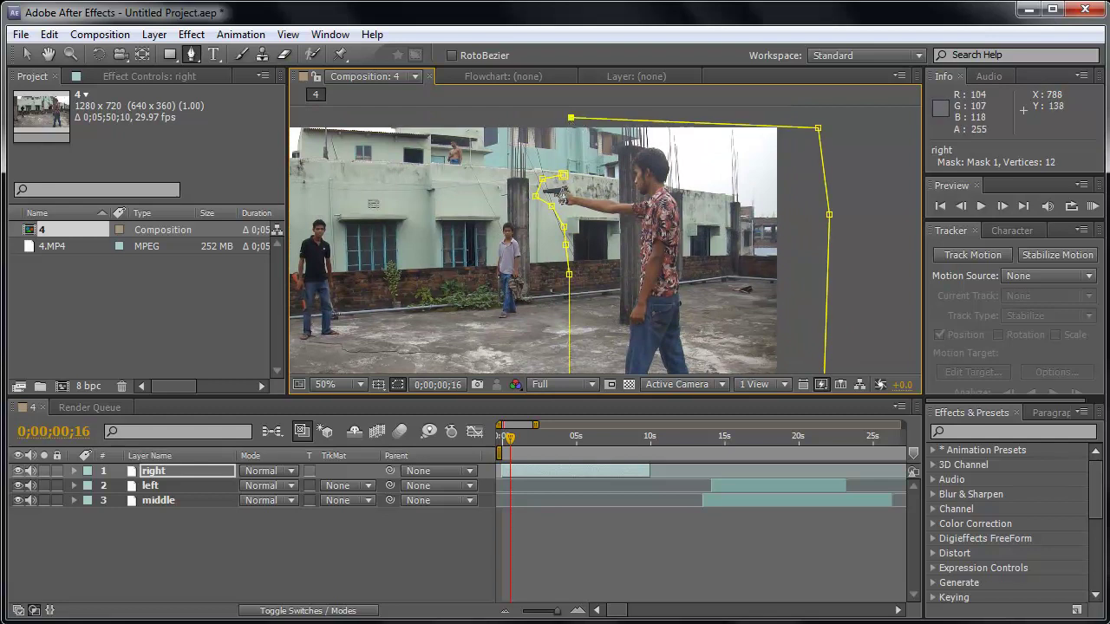
click(562, 175)
scroll(617, 184, down, 2)
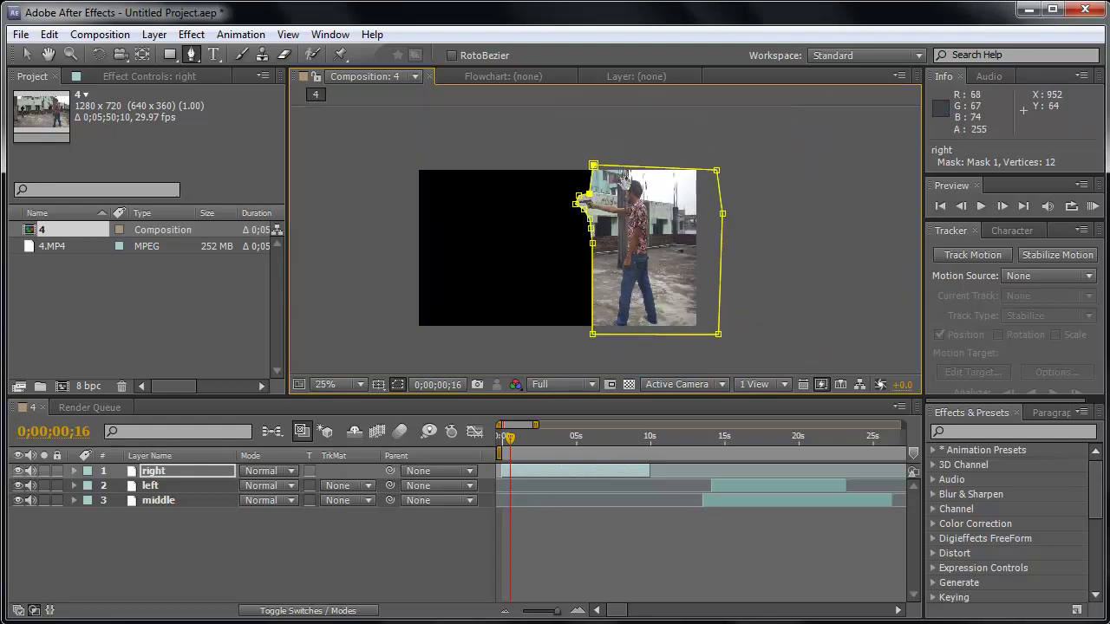
click(271, 553)
Step: Slide the left and middle layer bars back so both clips start at 0s in the timeline
click(26, 53)
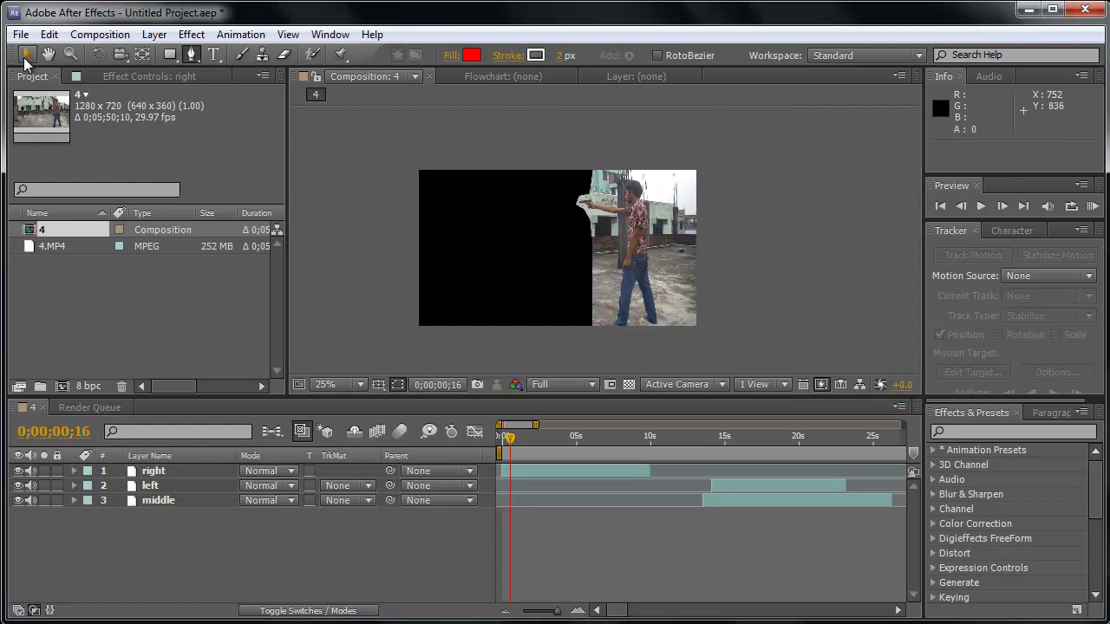
drag(726, 485, 518, 483)
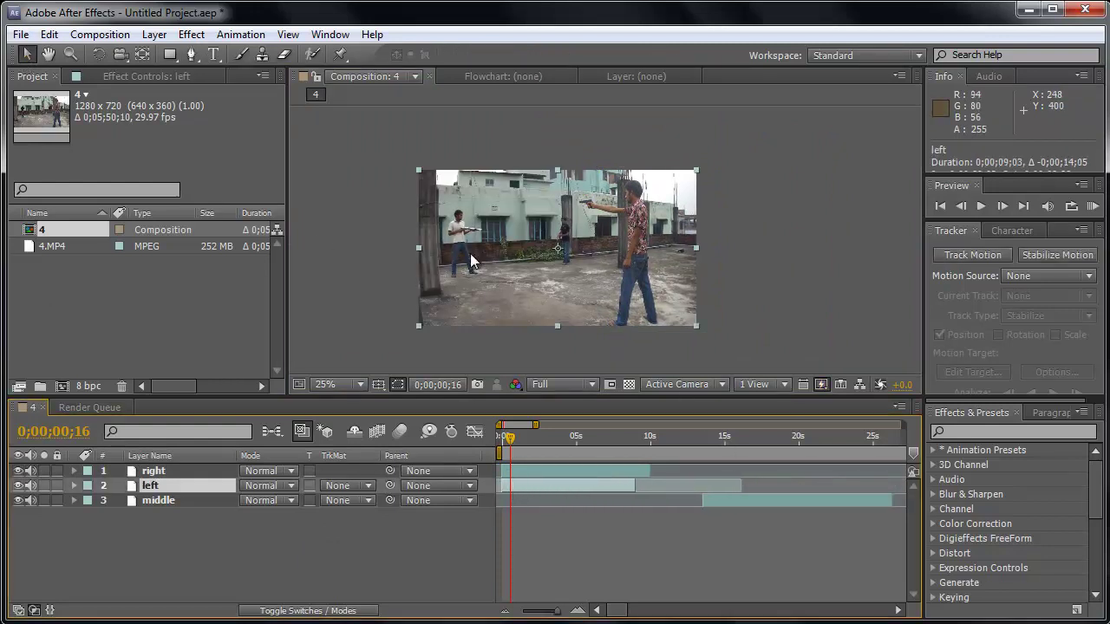
scroll(512, 252, up, 2)
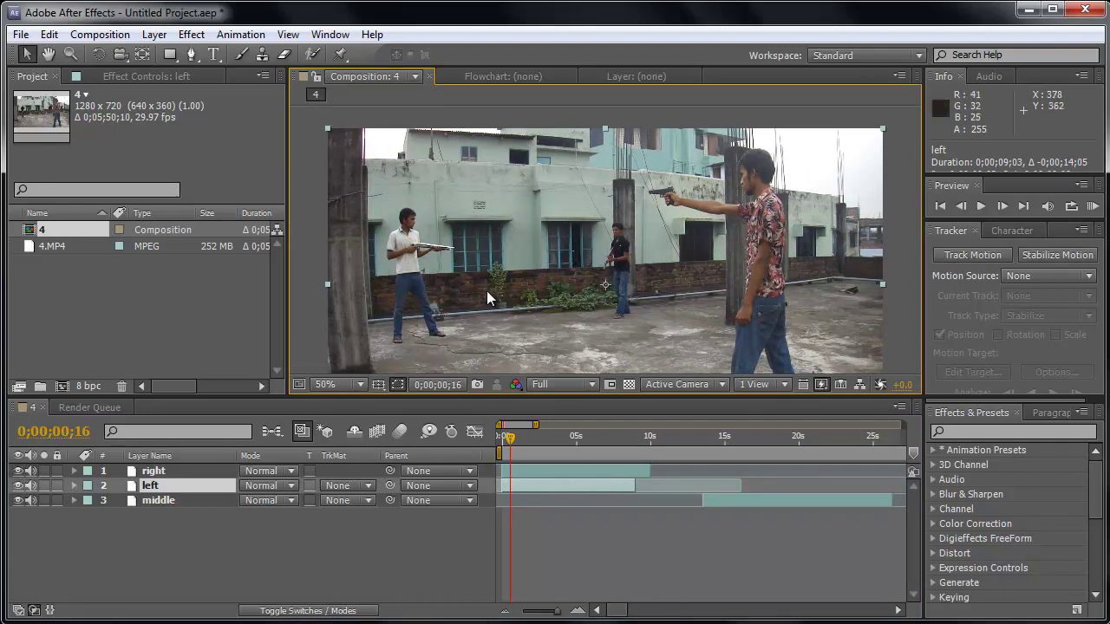
scroll(457, 236, down, 1)
click(172, 486)
drag(710, 500, 509, 501)
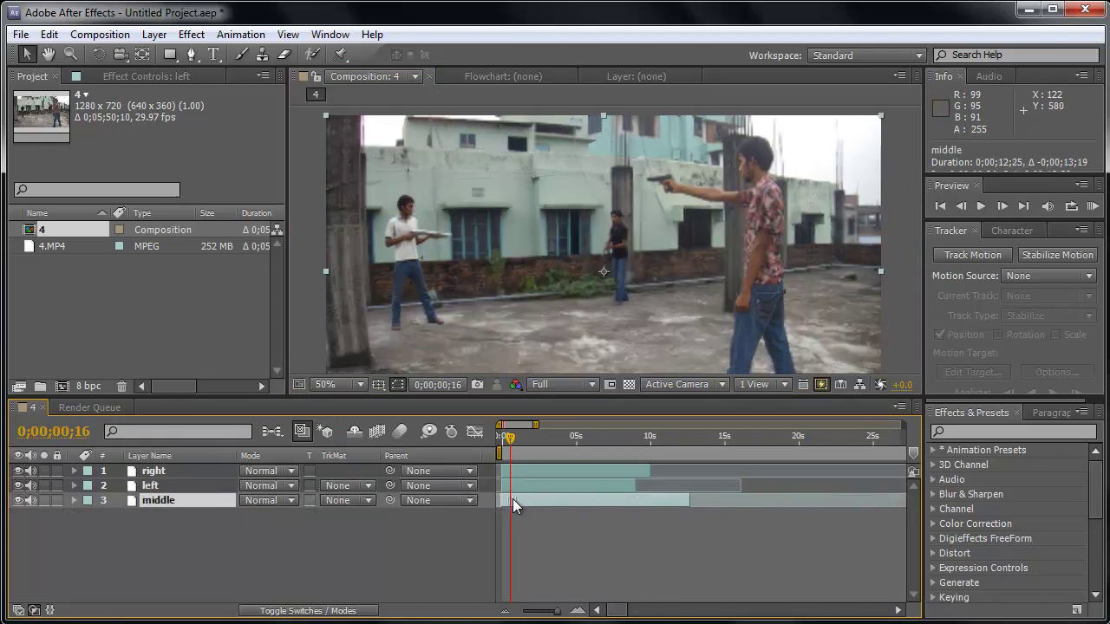
Step: Move the middle layer directly beneath the right layer in the stack and select it
drag(161, 500, 163, 482)
click(153, 471)
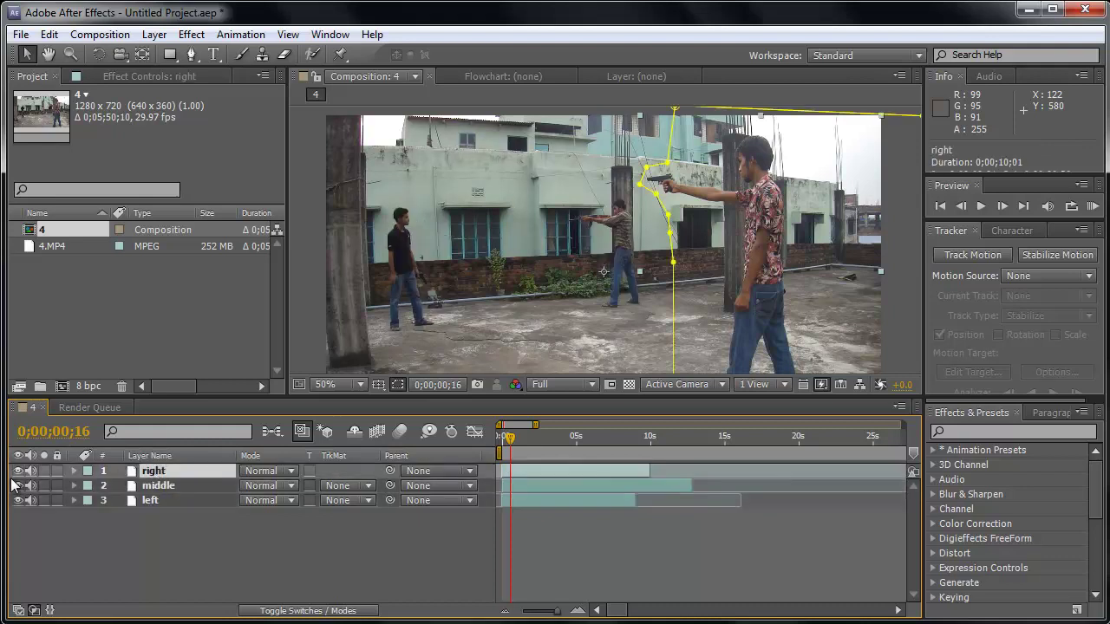
click(17, 471)
click(276, 528)
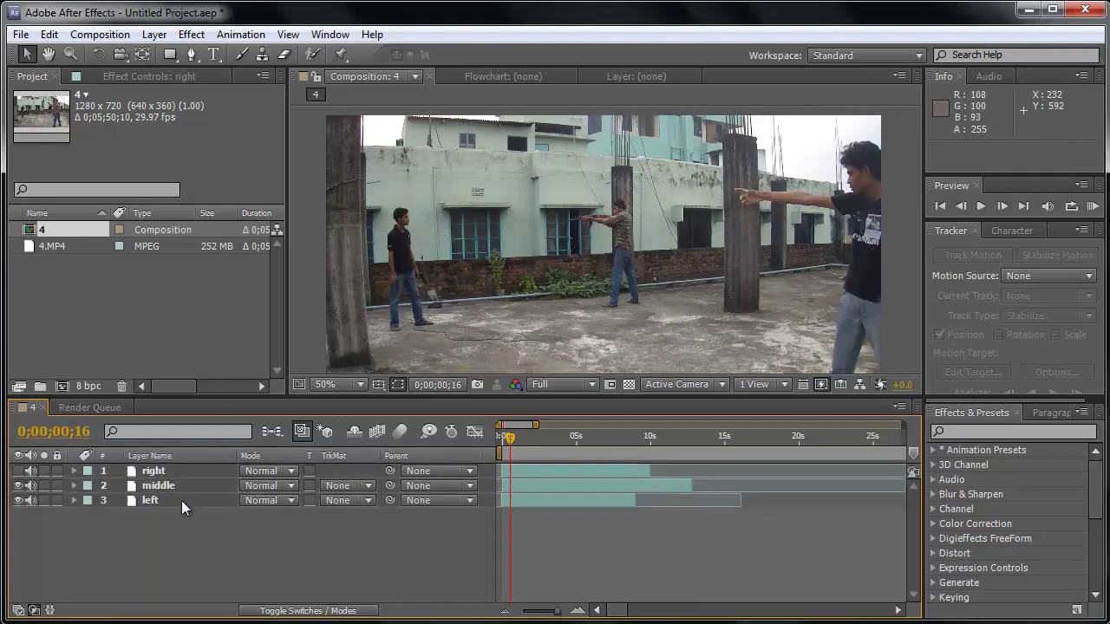
click(158, 485)
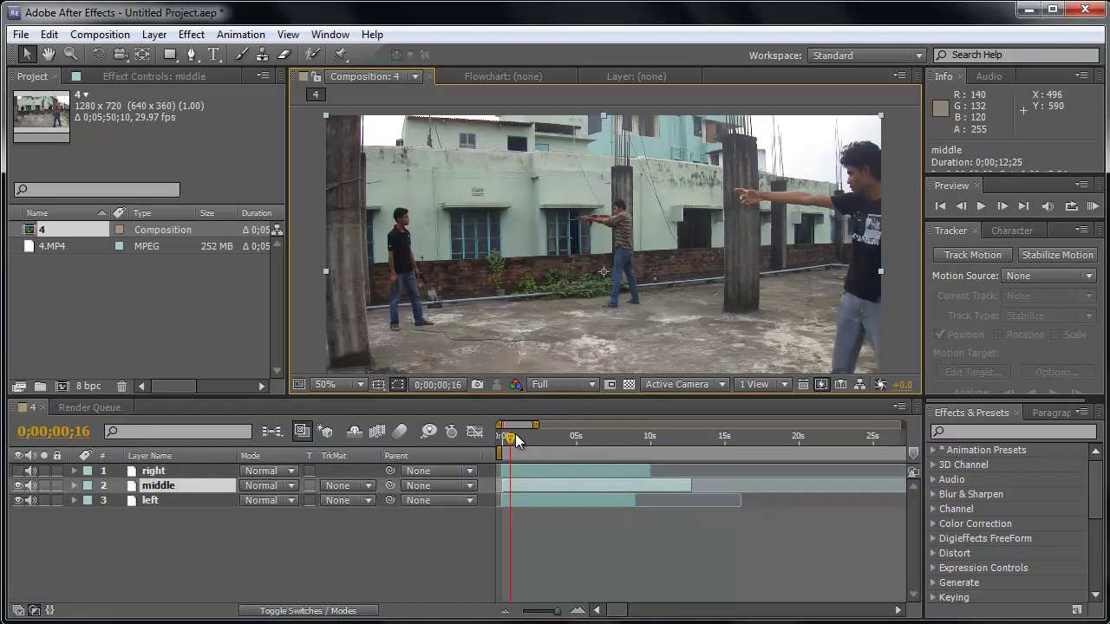
Step: Scrub through the composite and nudge the middle clip slightly left and down in the viewer
drag(511, 437, 539, 428)
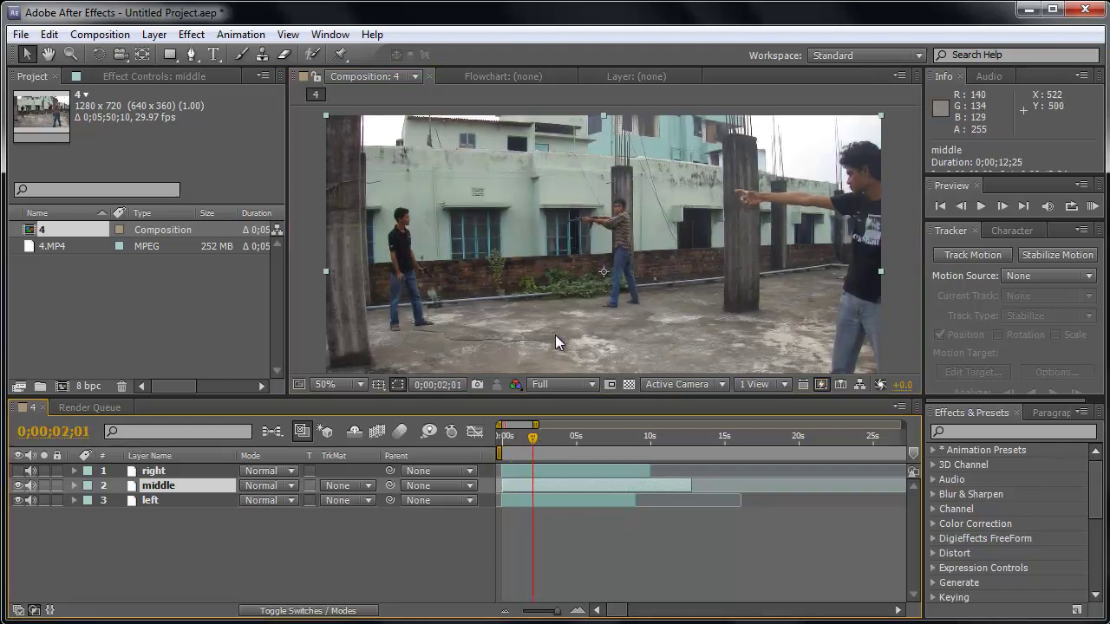
click(533, 439)
drag(542, 447, 609, 447)
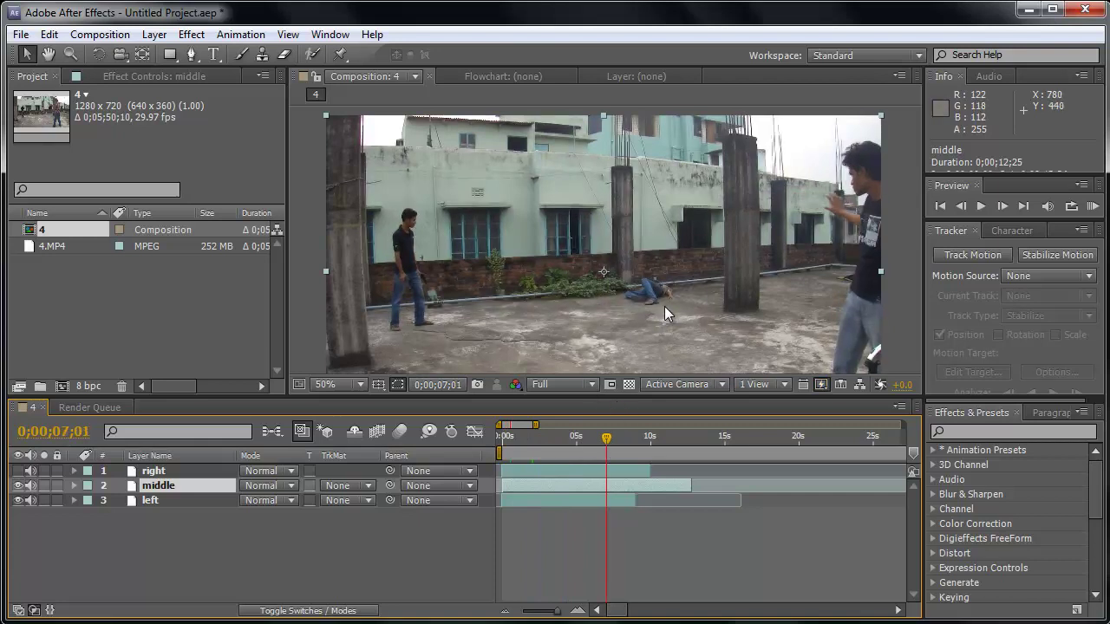
drag(674, 293, 661, 298)
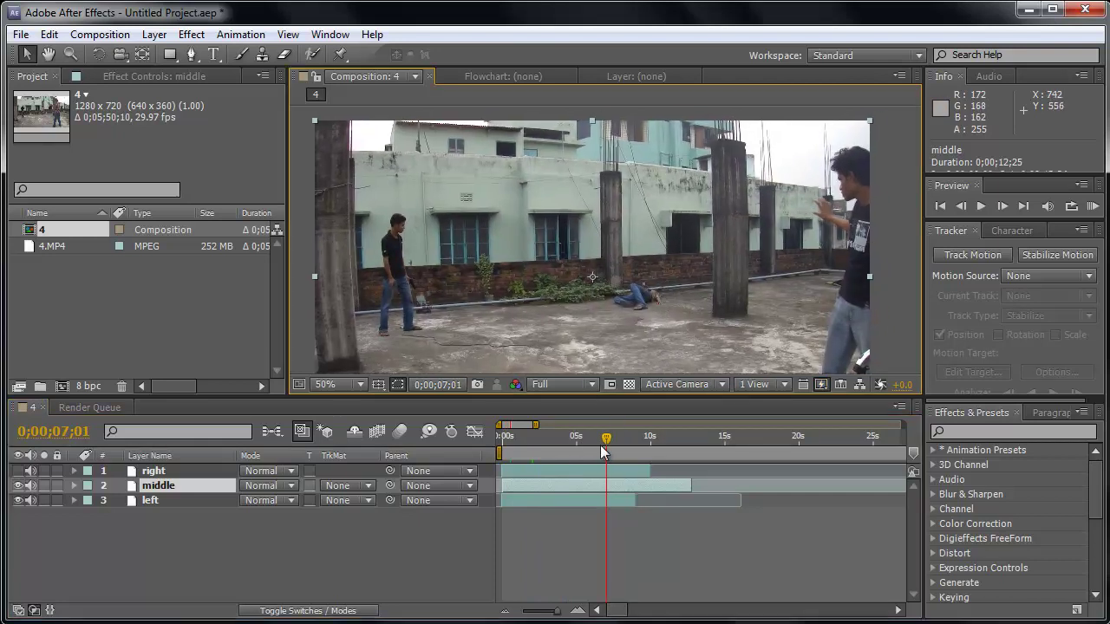
drag(607, 438, 510, 448)
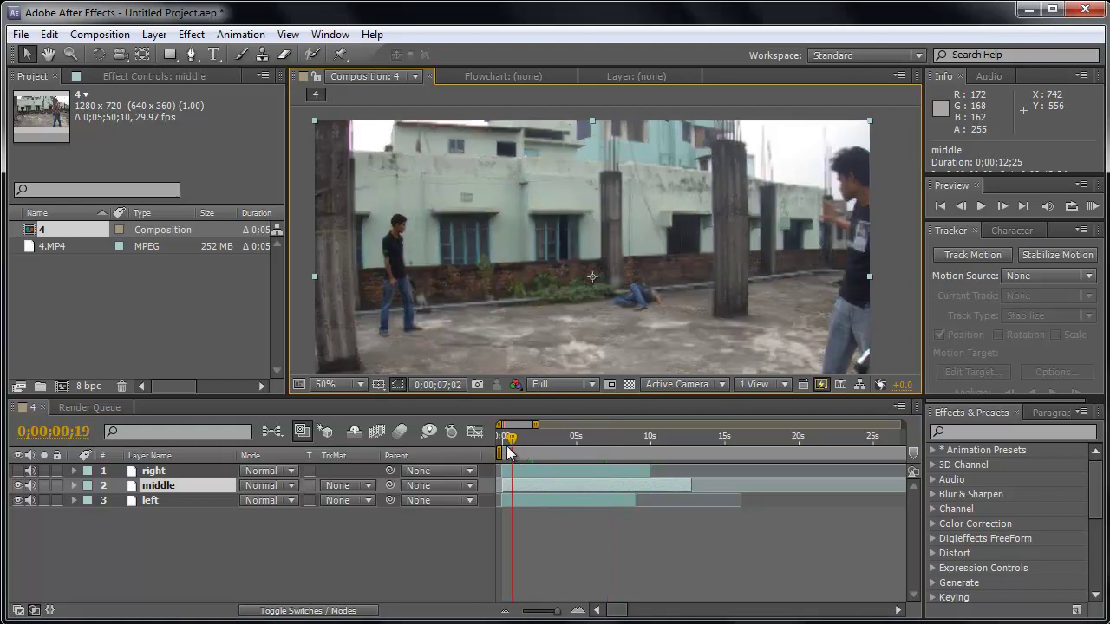
Step: Start a mask on the middle layer, tracing points down the middle actor toward the ground
scroll(553, 228, up, 2)
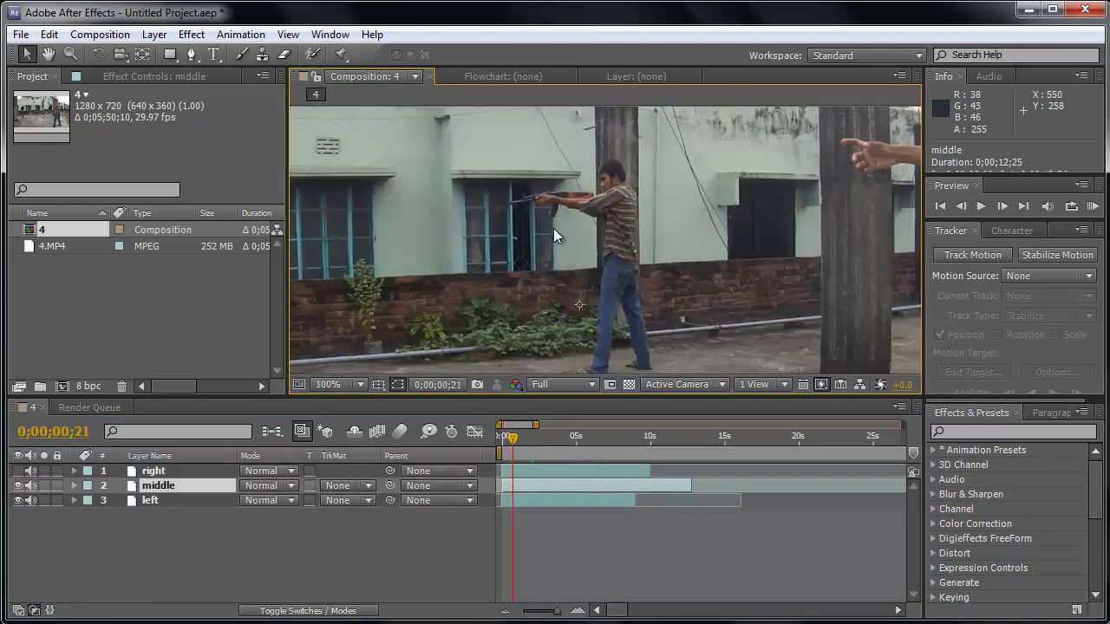
click(192, 57)
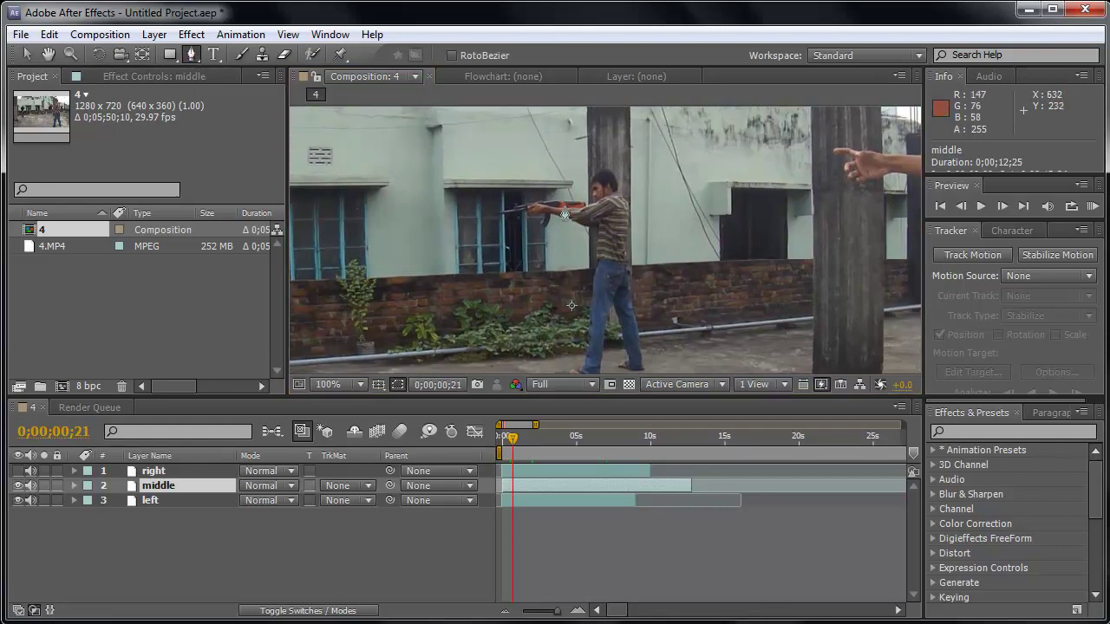
scroll(581, 305, down, 2)
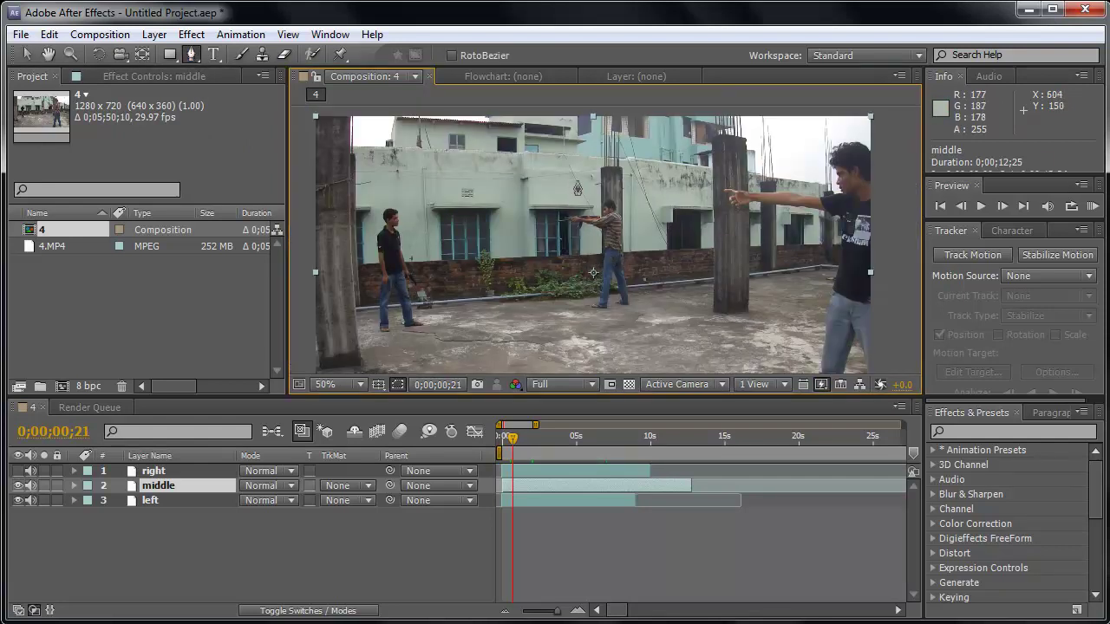
click(576, 181)
click(517, 227)
click(514, 281)
click(544, 319)
scroll(668, 320, up, 1)
scroll(670, 263, up, 1)
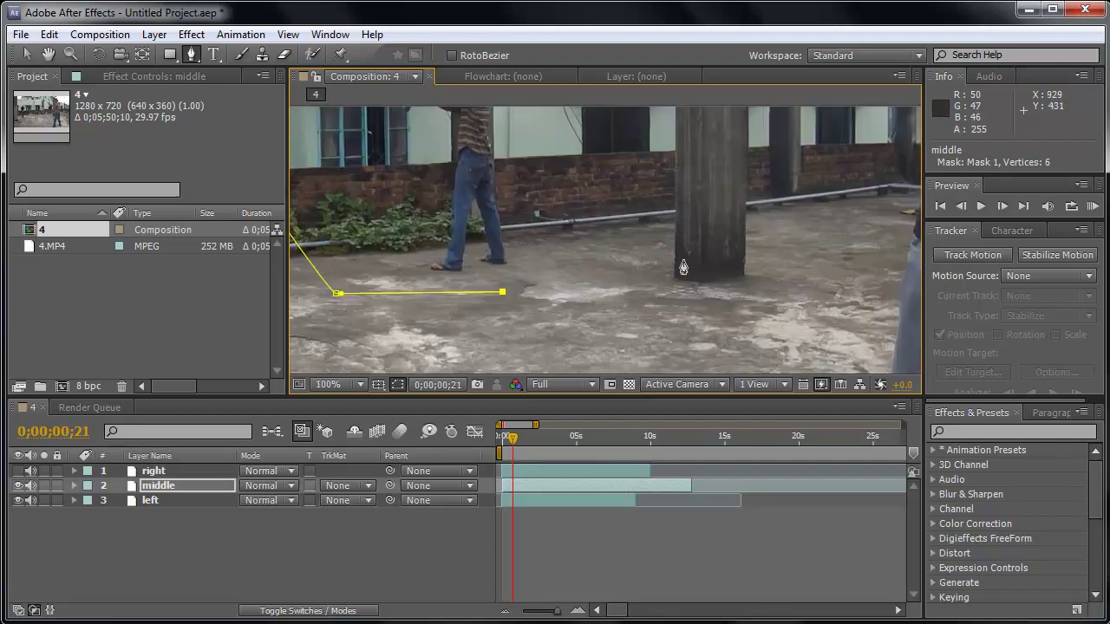
Step: Continue the outline along the ground and back up, closing the 13-point mask around the middle actor
click(598, 287)
drag(602, 253, 619, 326)
click(618, 320)
click(605, 261)
click(572, 202)
click(535, 127)
drag(523, 93, 575, 182)
click(476, 169)
click(471, 202)
scroll(572, 209, down, 1)
scroll(575, 201, down, 1)
click(99, 542)
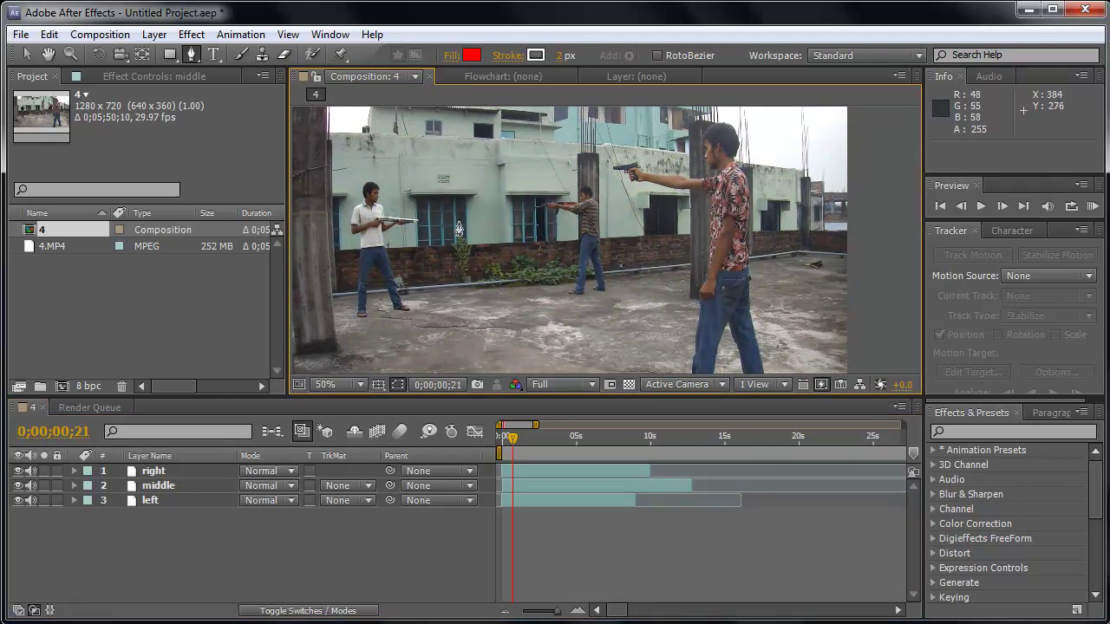
Step: Pan the viewer onto the actors and scrub to about six seconds
click(24, 57)
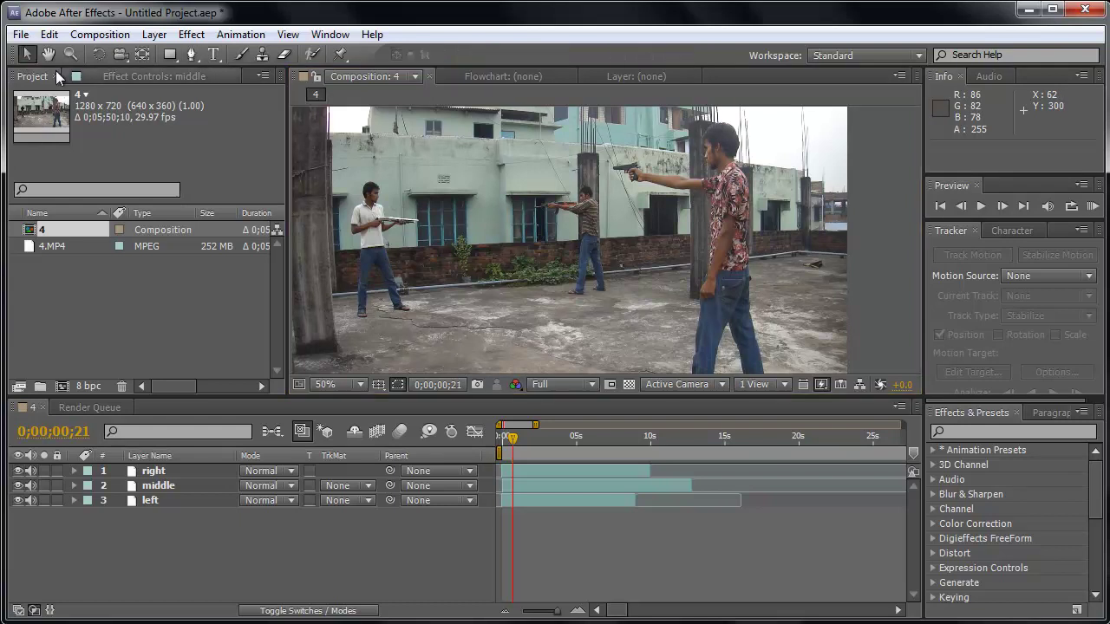
scroll(628, 207, up, 2)
drag(660, 221, 648, 258)
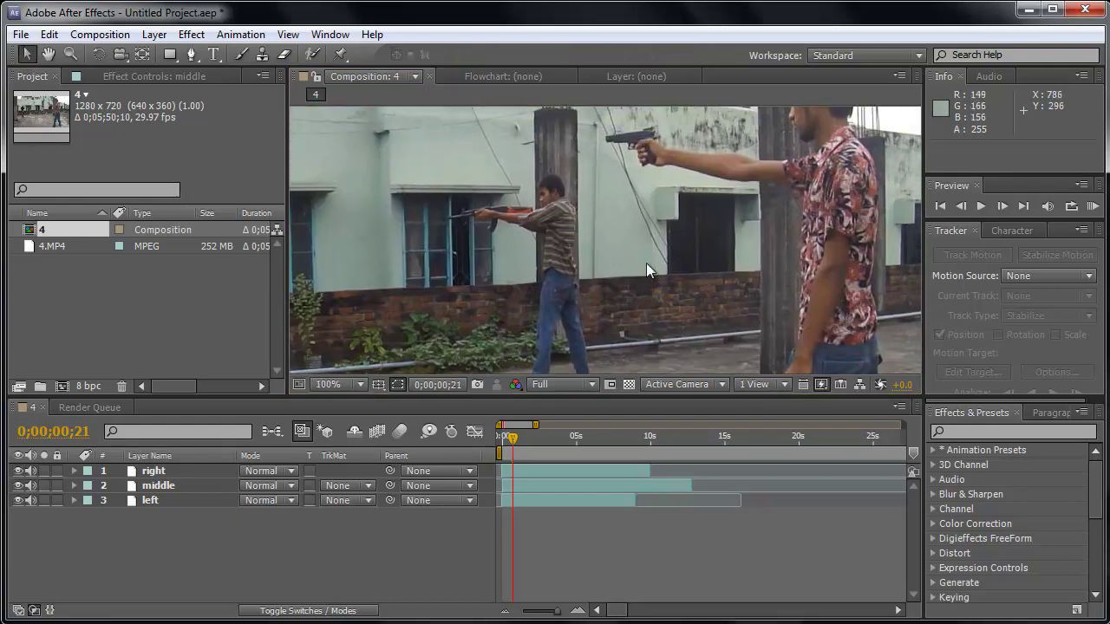
drag(513, 438, 591, 438)
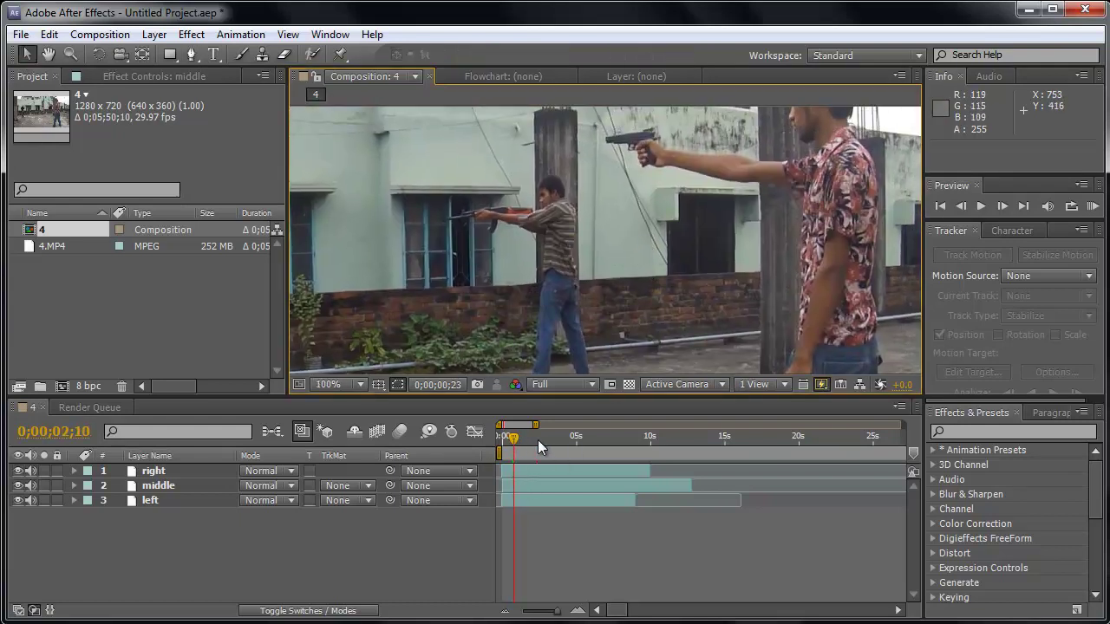
Step: Set preview resolution to Half and step frames around 0;00;05;29 to inspect the mask edges
click(575, 385)
click(575, 454)
scroll(680, 308, down, 2)
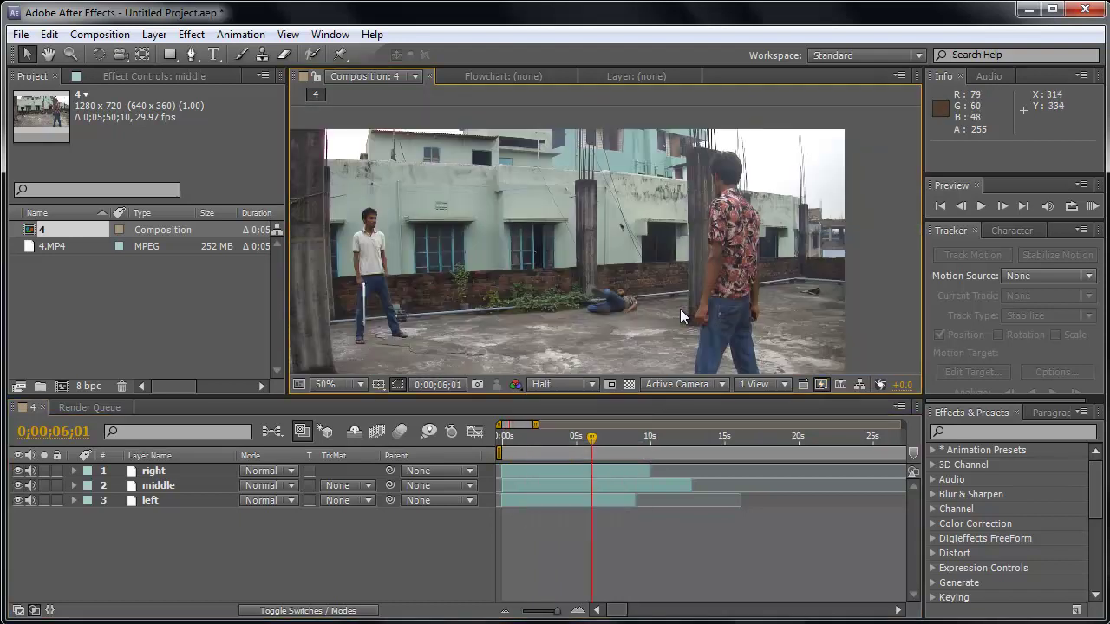
scroll(670, 233, up, 2)
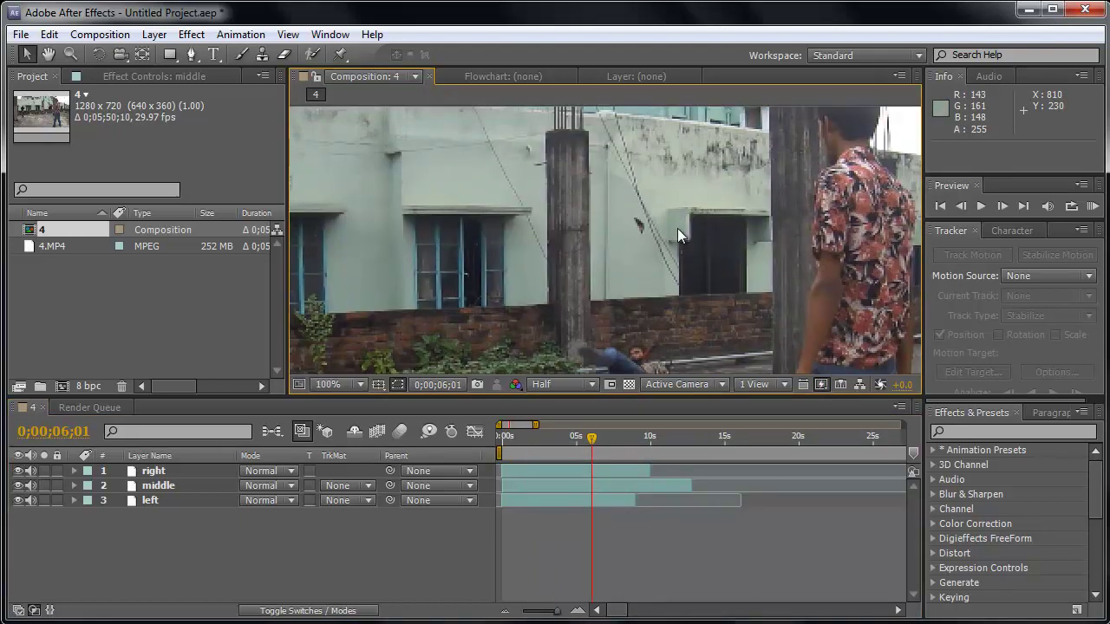
click(590, 445)
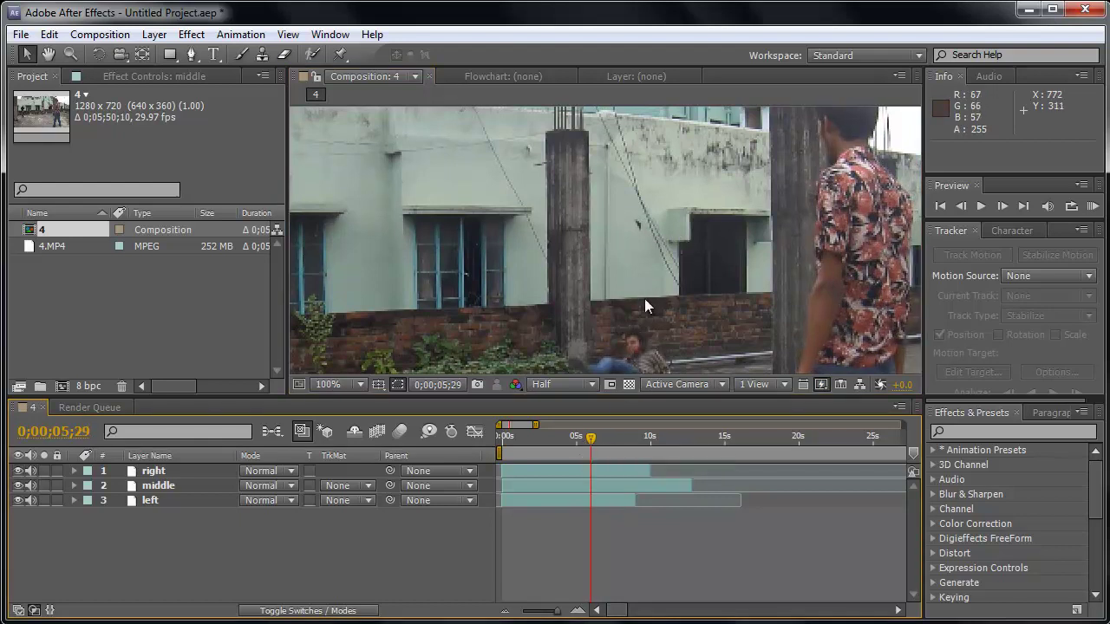
key(Page_Down)
key(Page_Down)
scroll(647, 241, up, 2)
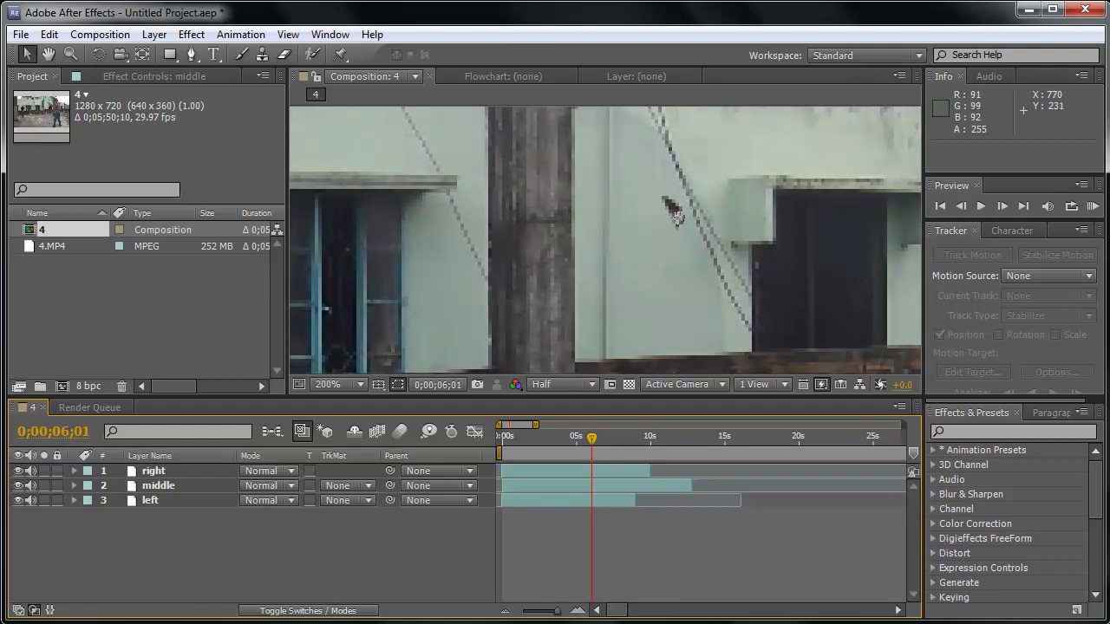
scroll(659, 208, down, 2)
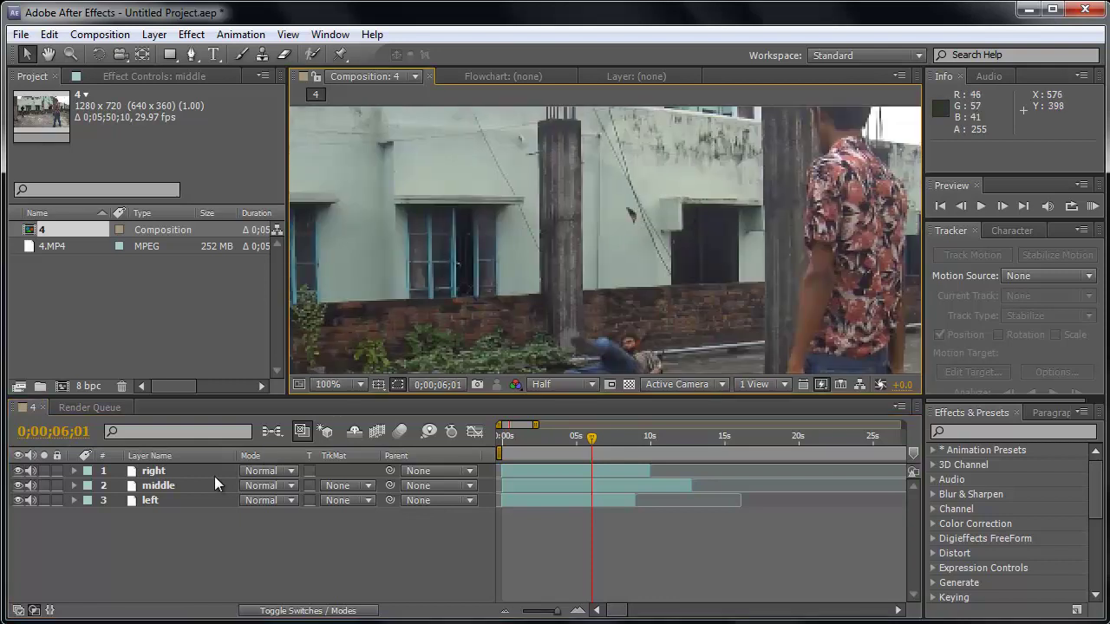
click(155, 477)
click(155, 488)
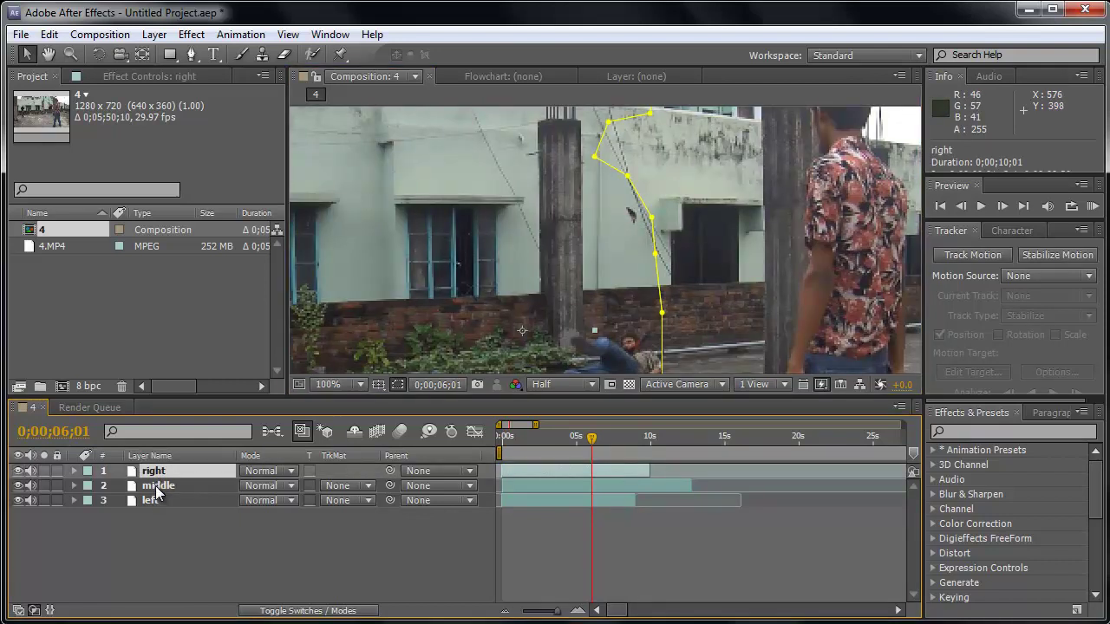
scroll(669, 207, up, 2)
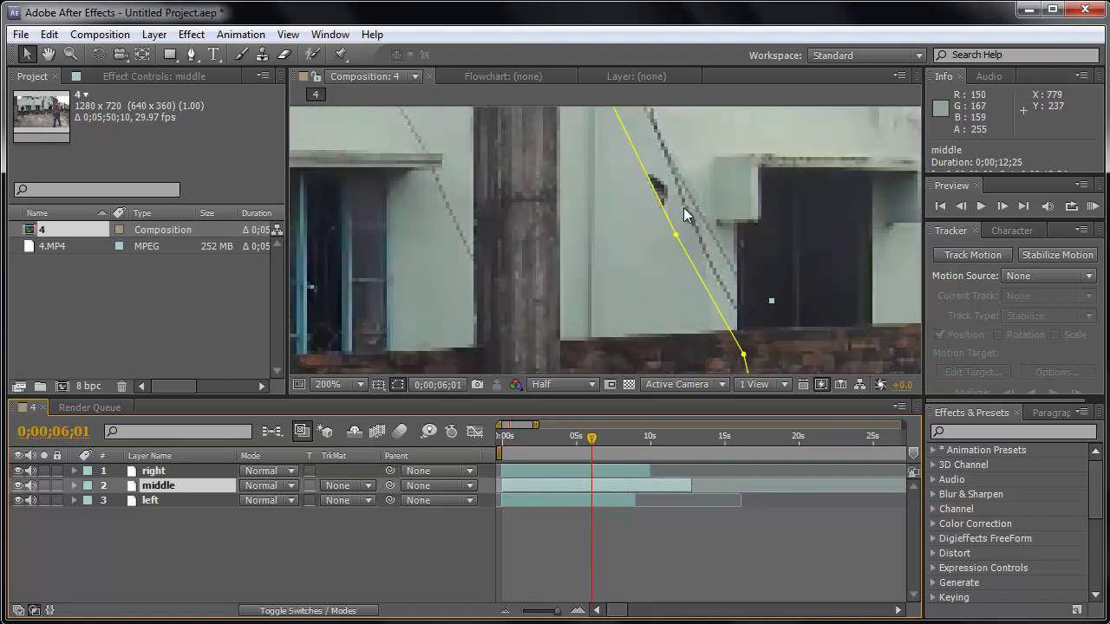
drag(661, 270, 667, 225)
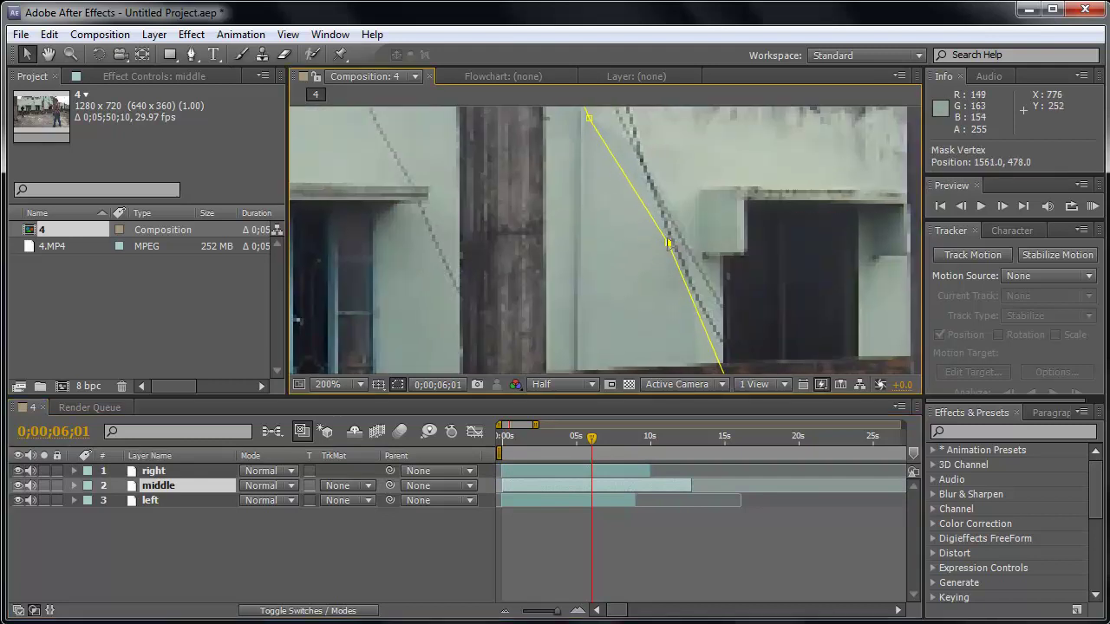
scroll(601, 194, down, 2)
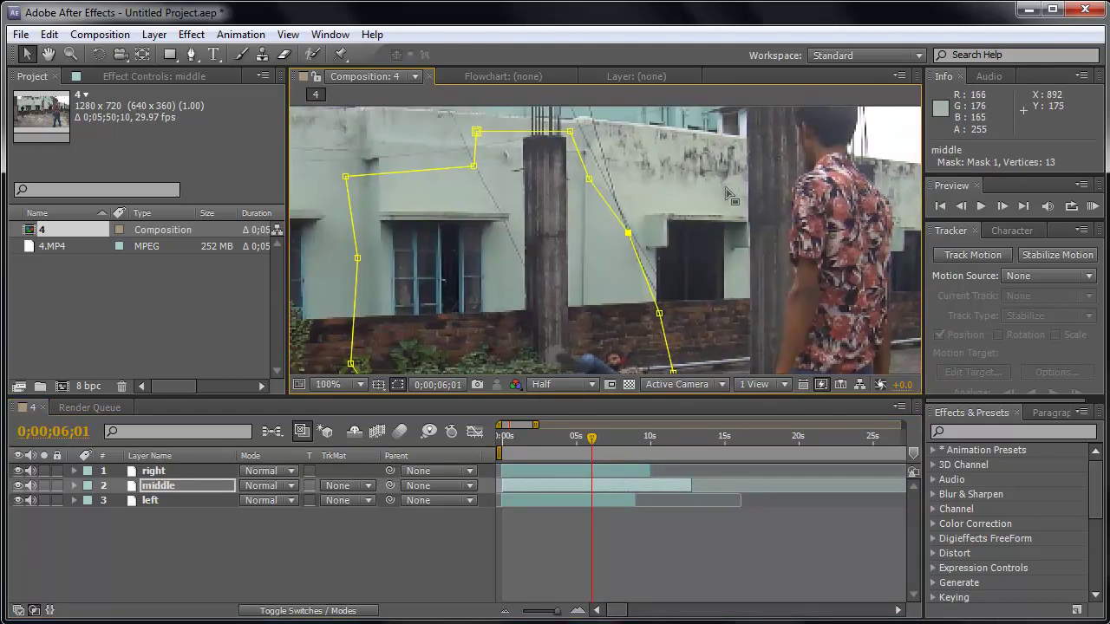
click(404, 543)
drag(596, 438, 581, 450)
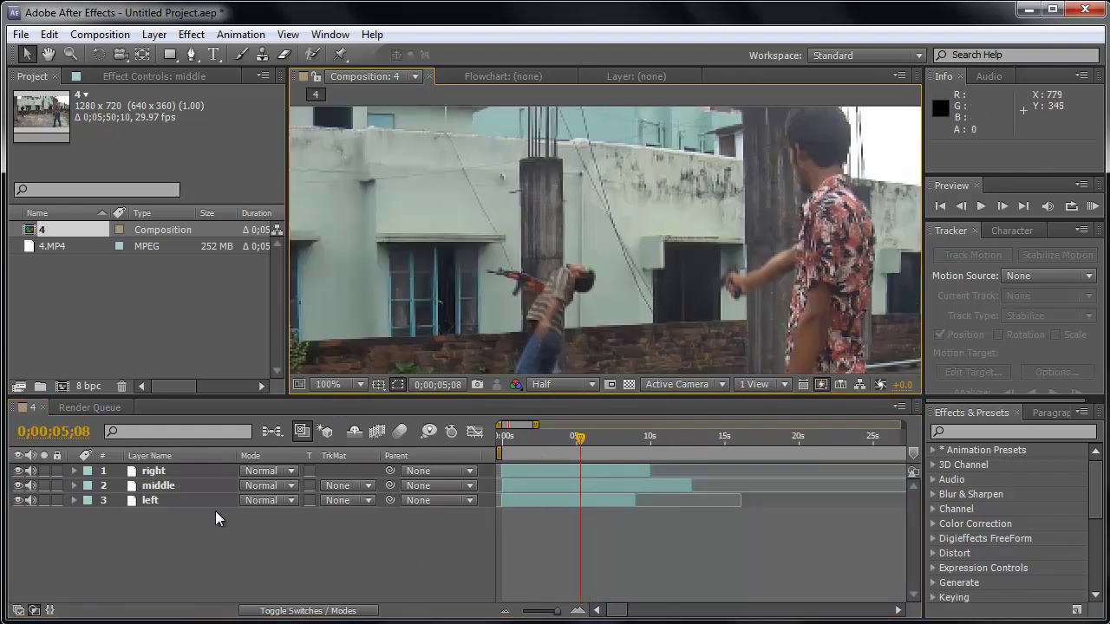
Step: Set preview resolution to Full and inspect the middle layer's mask outline
click(557, 387)
click(564, 431)
click(164, 486)
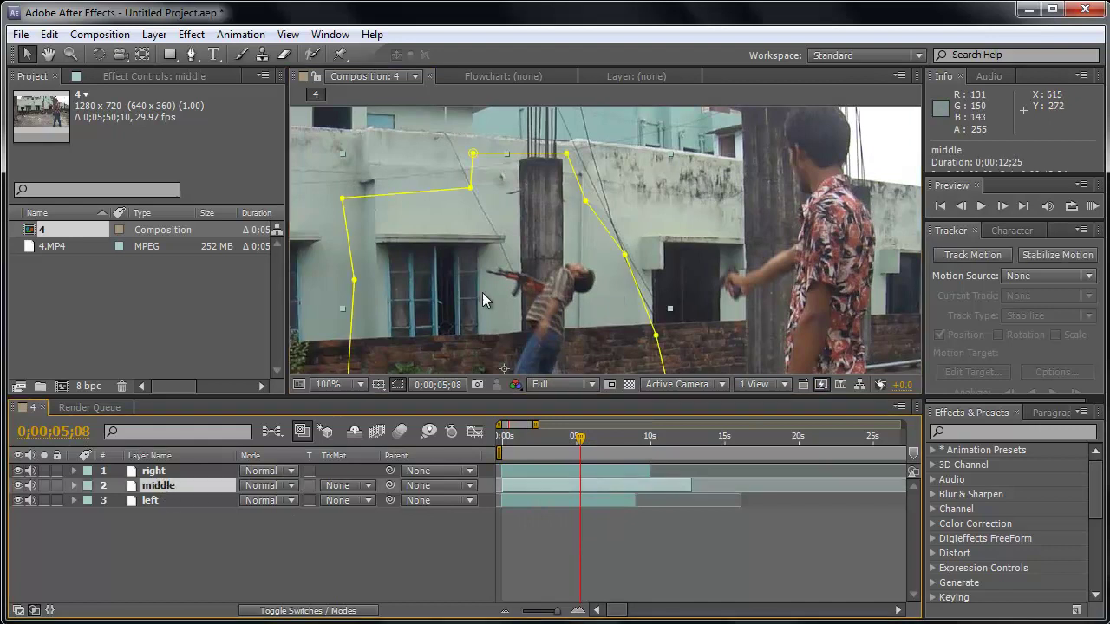
click(342, 518)
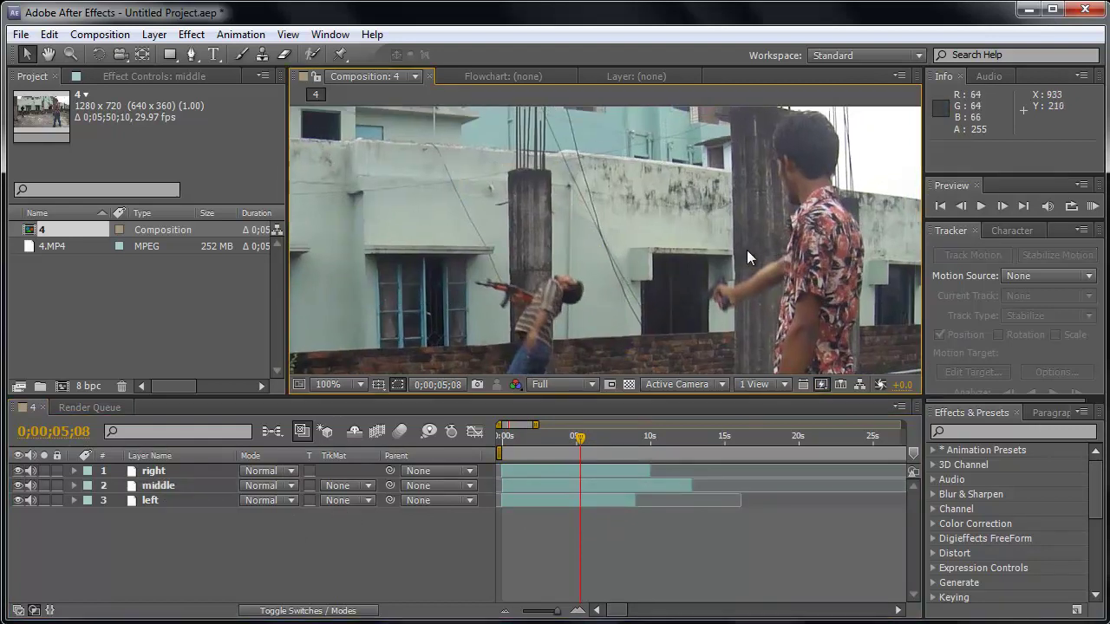
scroll(664, 228, down, 2)
scroll(666, 230, up, 2)
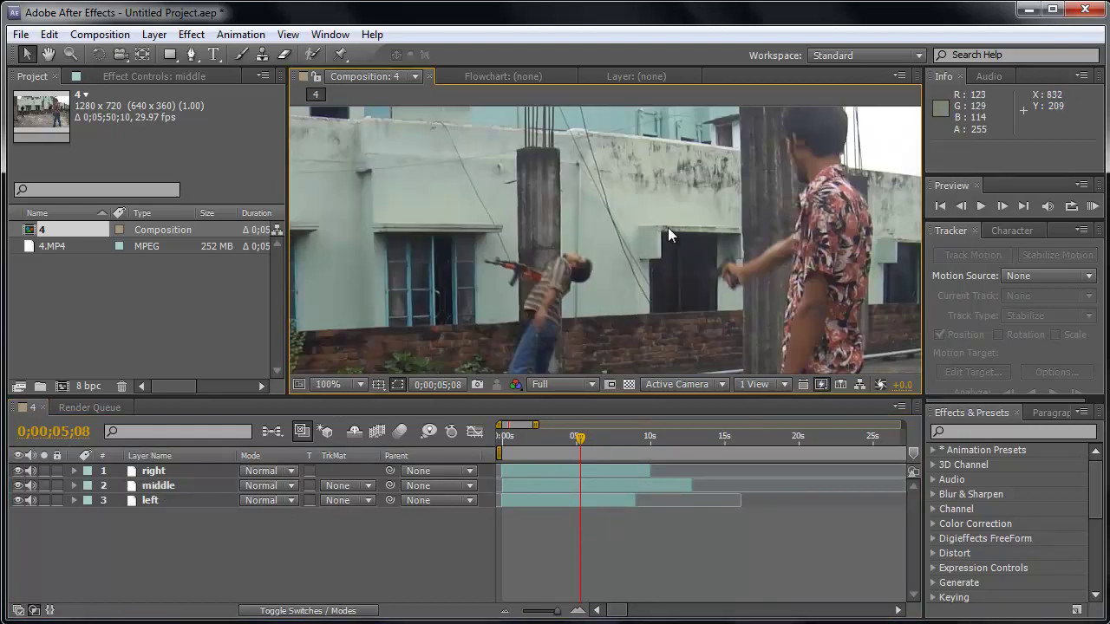
click(165, 486)
scroll(565, 311, up, 1)
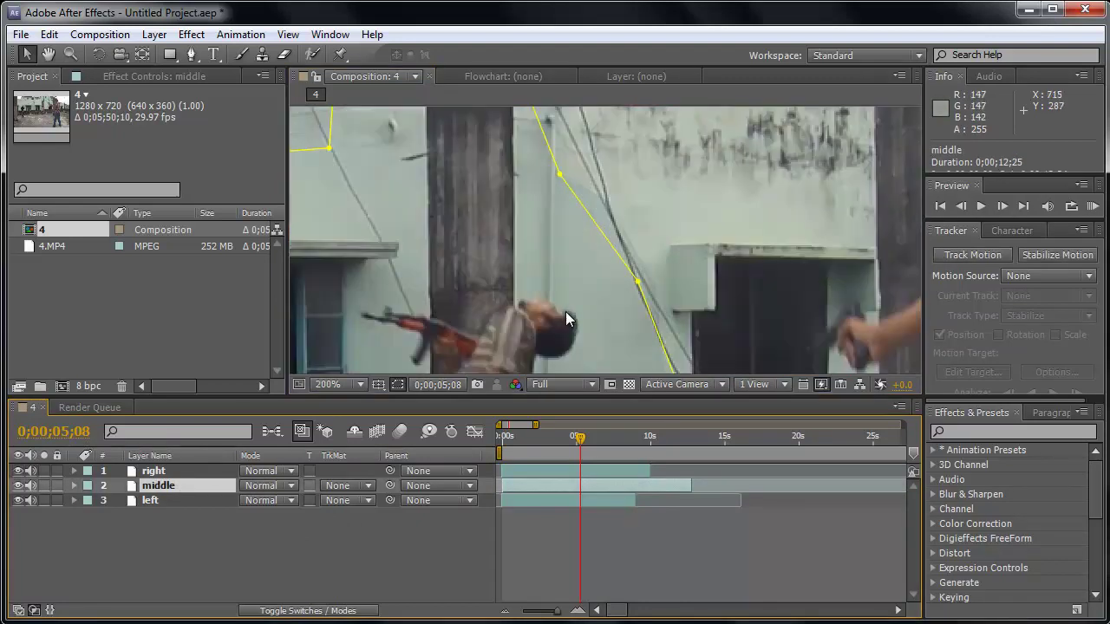
scroll(635, 272, down, 1)
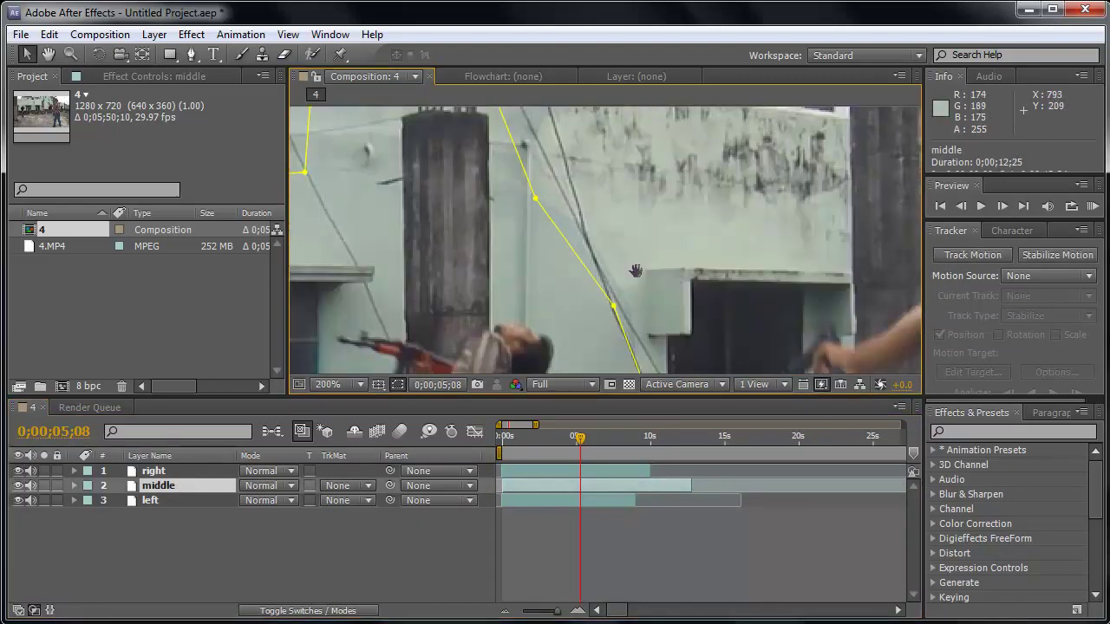
drag(636, 272, 653, 233)
click(201, 526)
Step: Inspect the right layer's mask edge, then turn off mask outline visibility
click(153, 471)
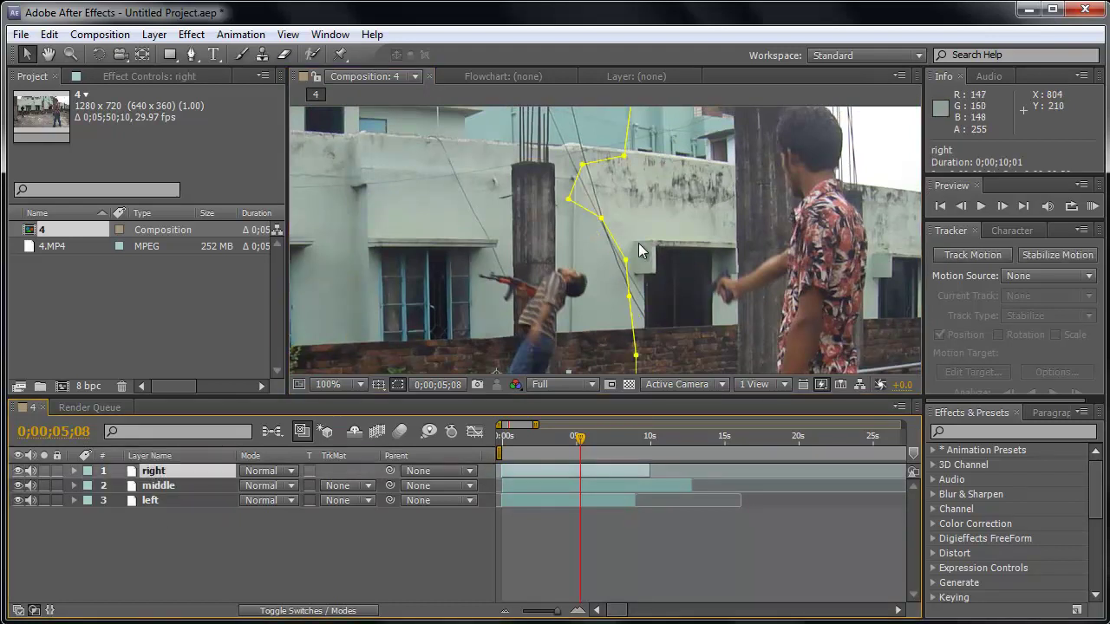
scroll(618, 265, down, 2)
scroll(619, 262, up, 2)
drag(620, 262, 620, 228)
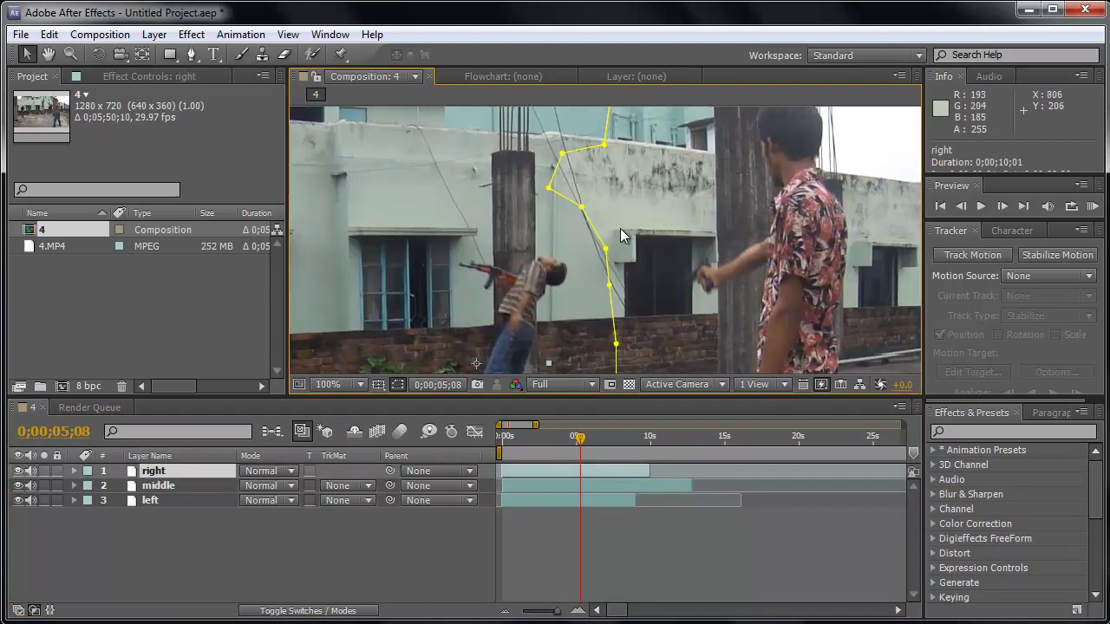
scroll(616, 230, up, 1)
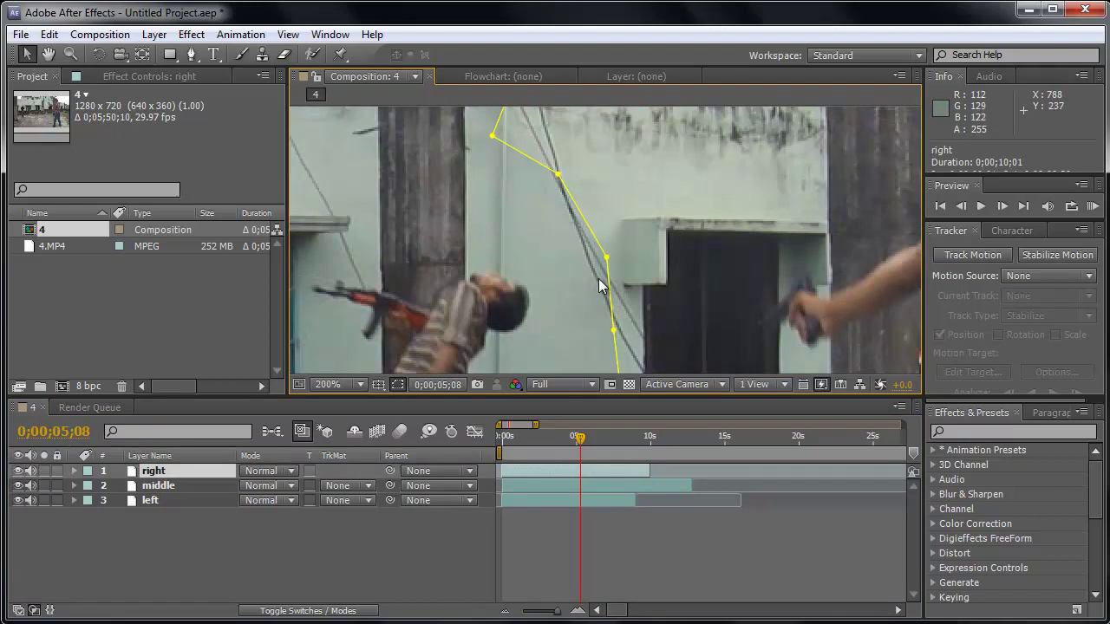
click(395, 385)
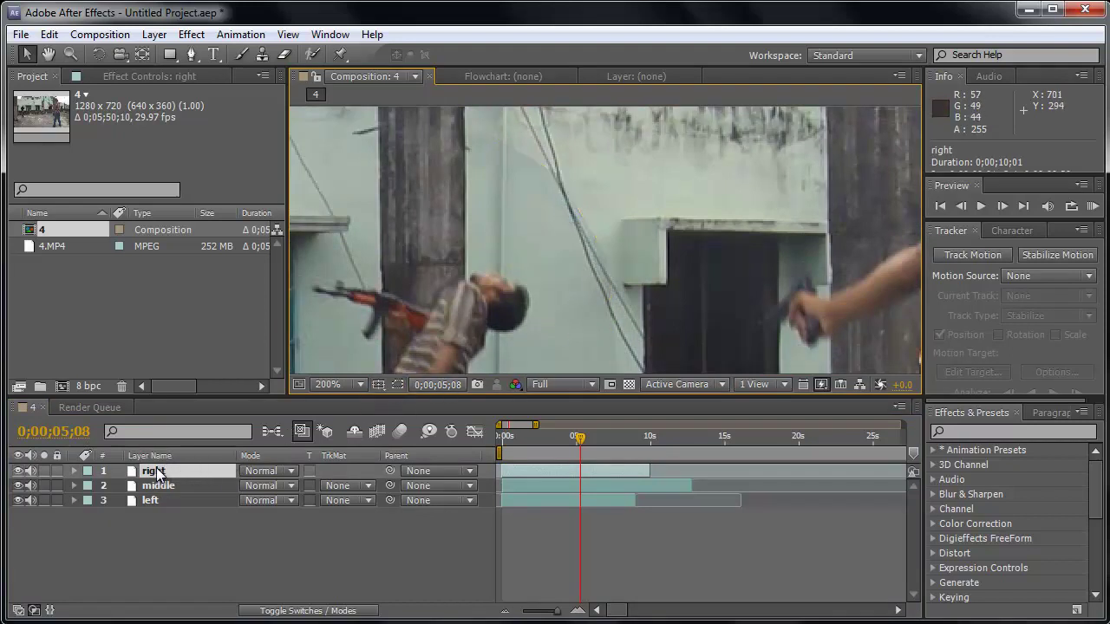
Step: Reveal Mask 1's feather on the right layer and set it to 12 pixels
key(m)
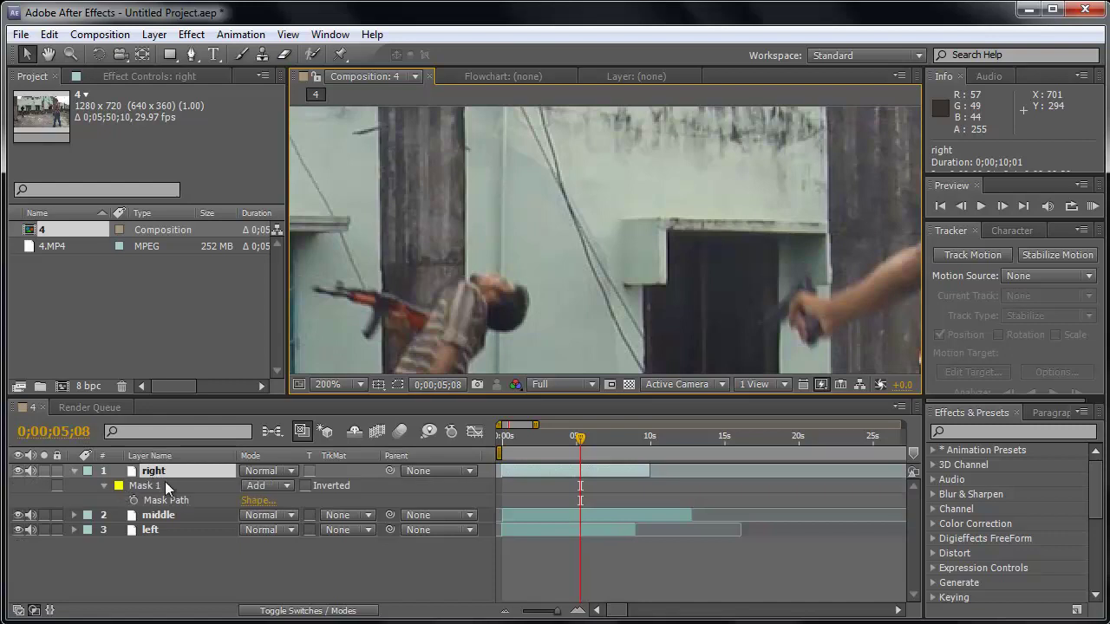
click(147, 485)
key(f)
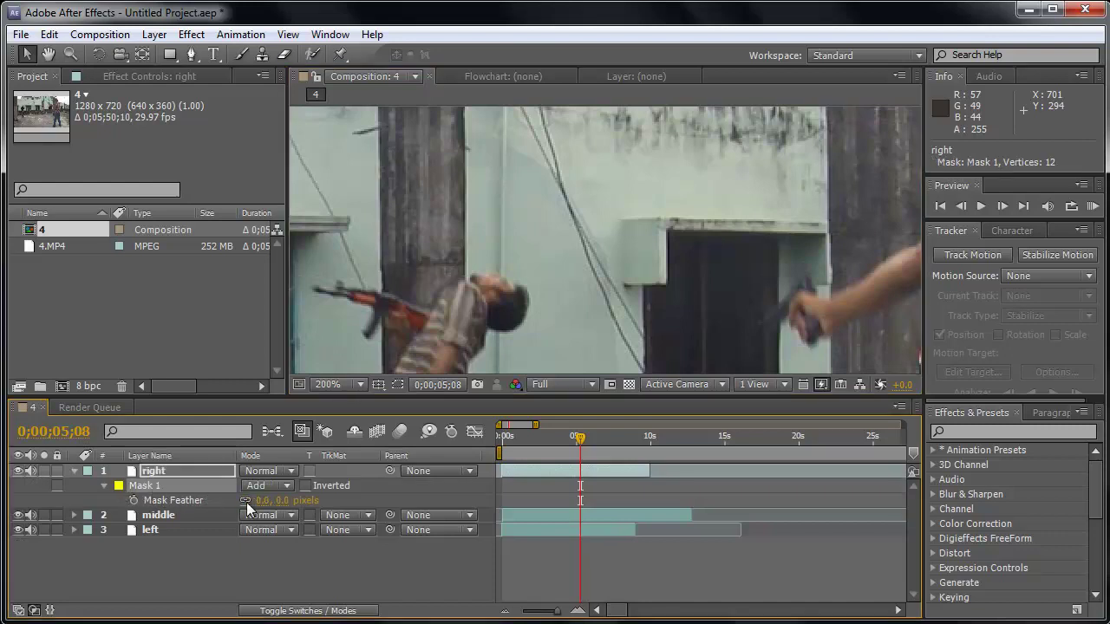
click(258, 501)
text(12)
key(Return)
scroll(562, 224, down, 2)
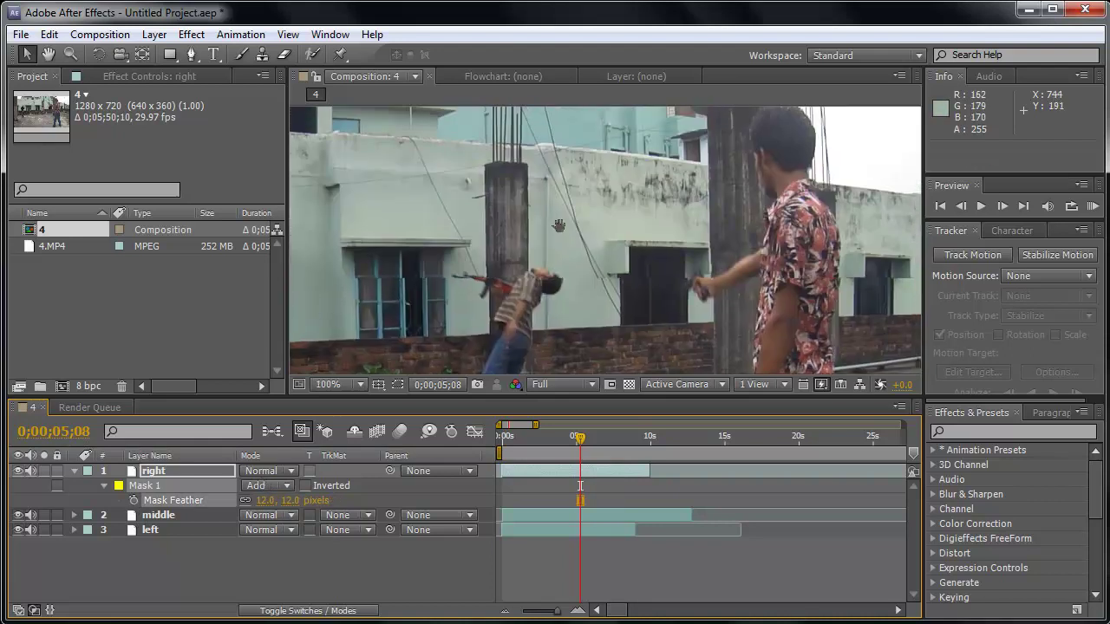
drag(593, 258, 583, 248)
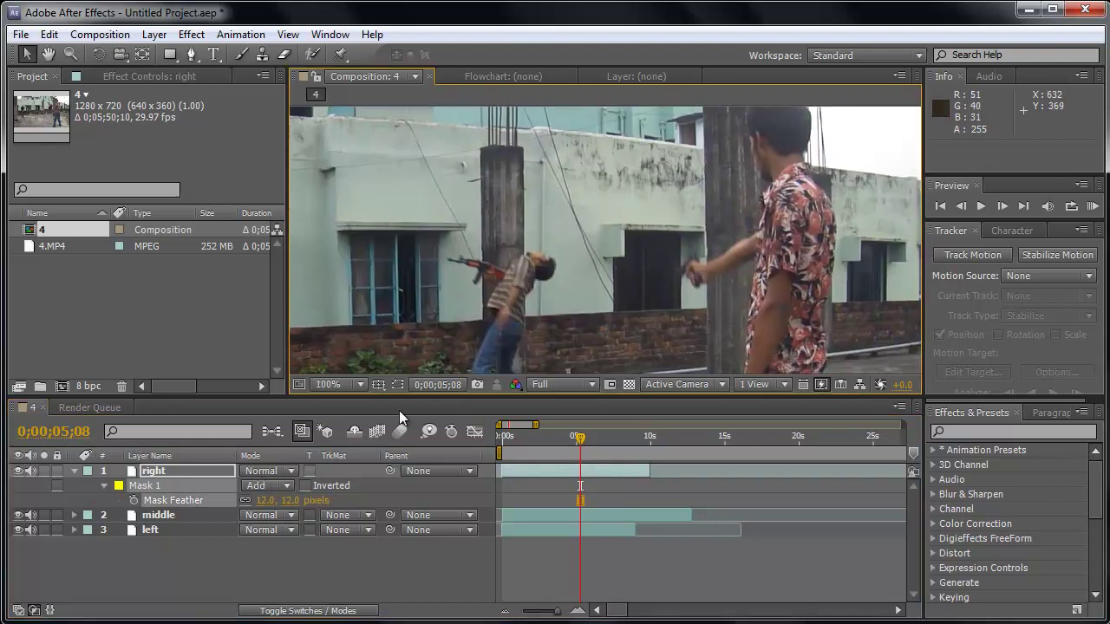
scroll(625, 260, up, 1)
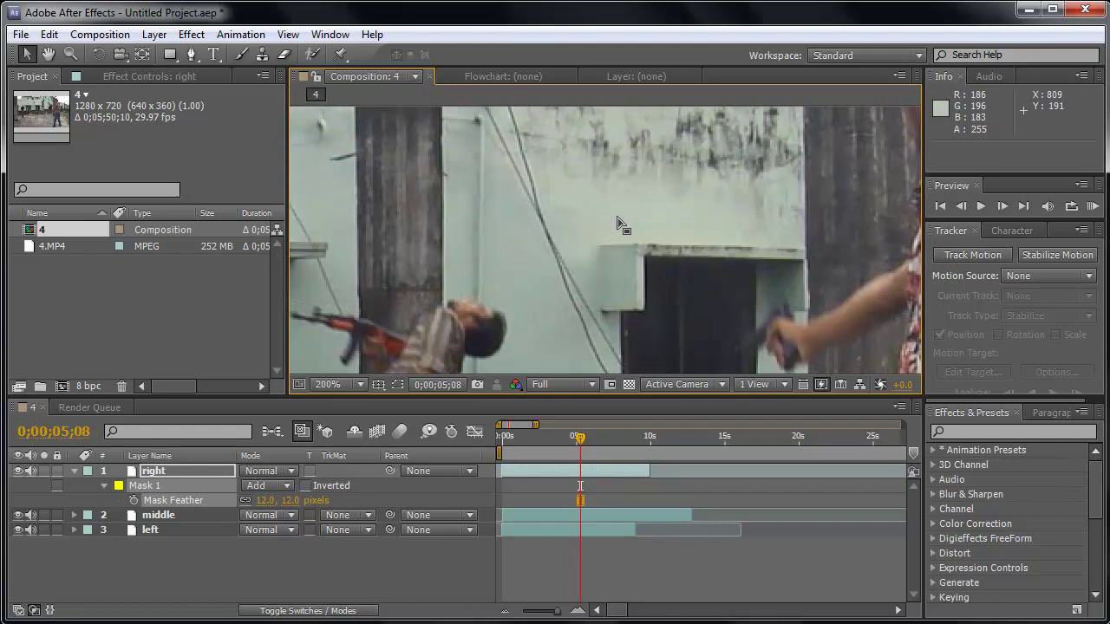
Step: Compare feather values of 0 and 9 pixels, then settle back on 12 pixels
drag(263, 501, 249, 501)
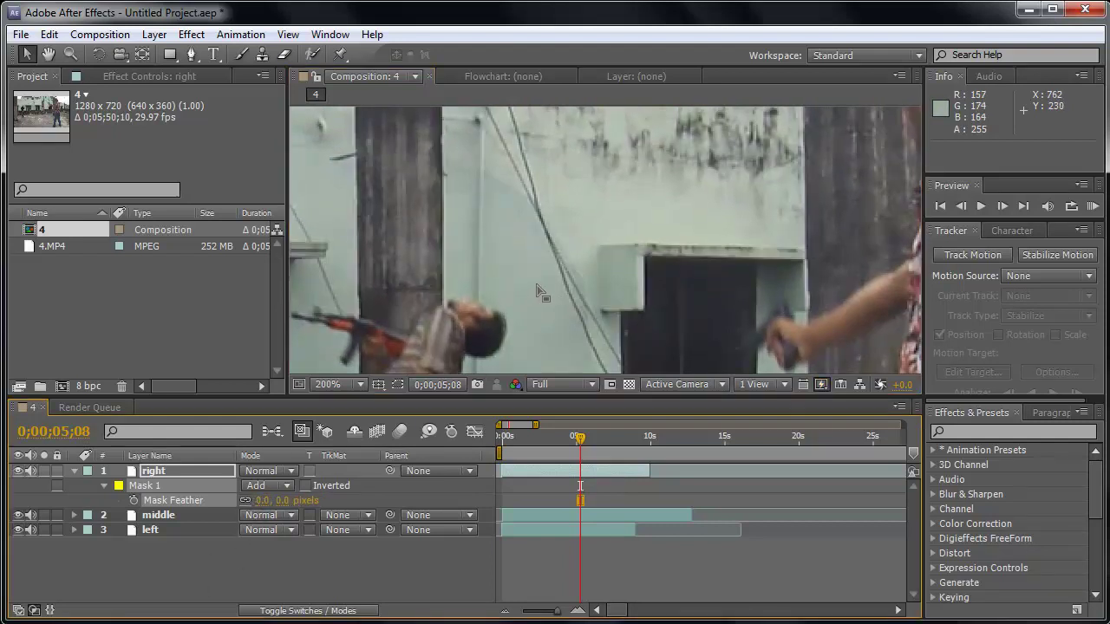
scroll(494, 369, down, 1)
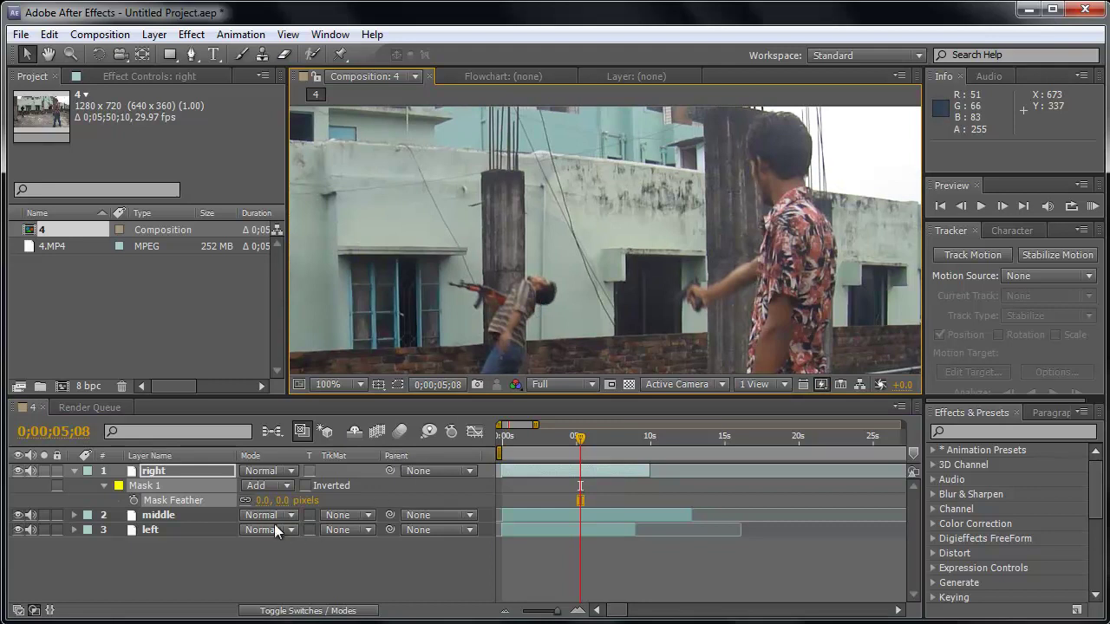
drag(260, 500, 271, 500)
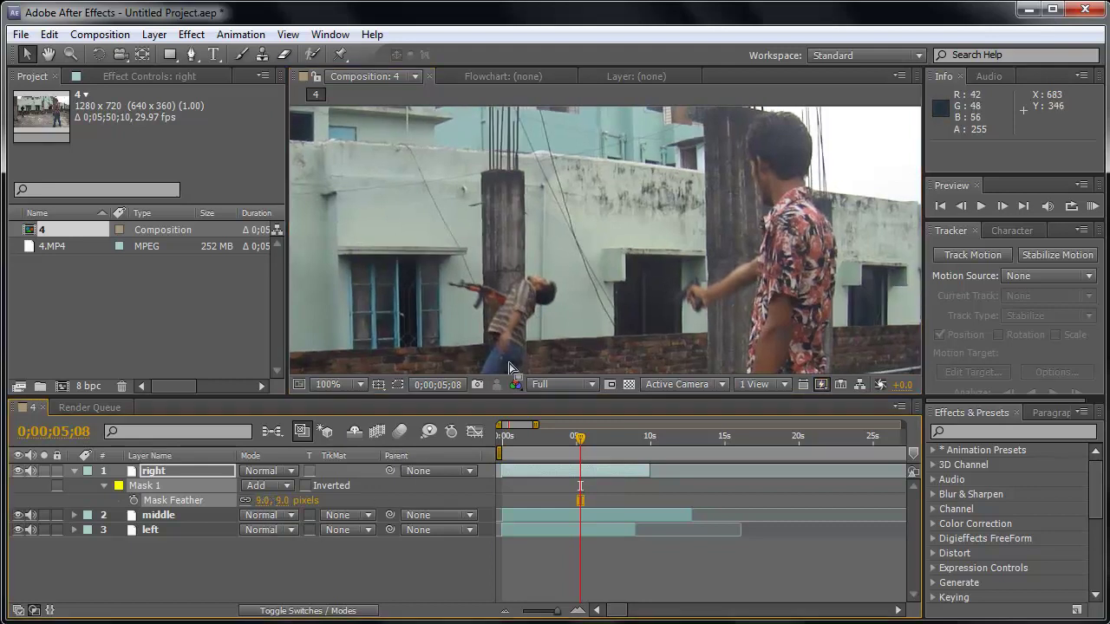
scroll(585, 277, up, 1)
click(564, 219)
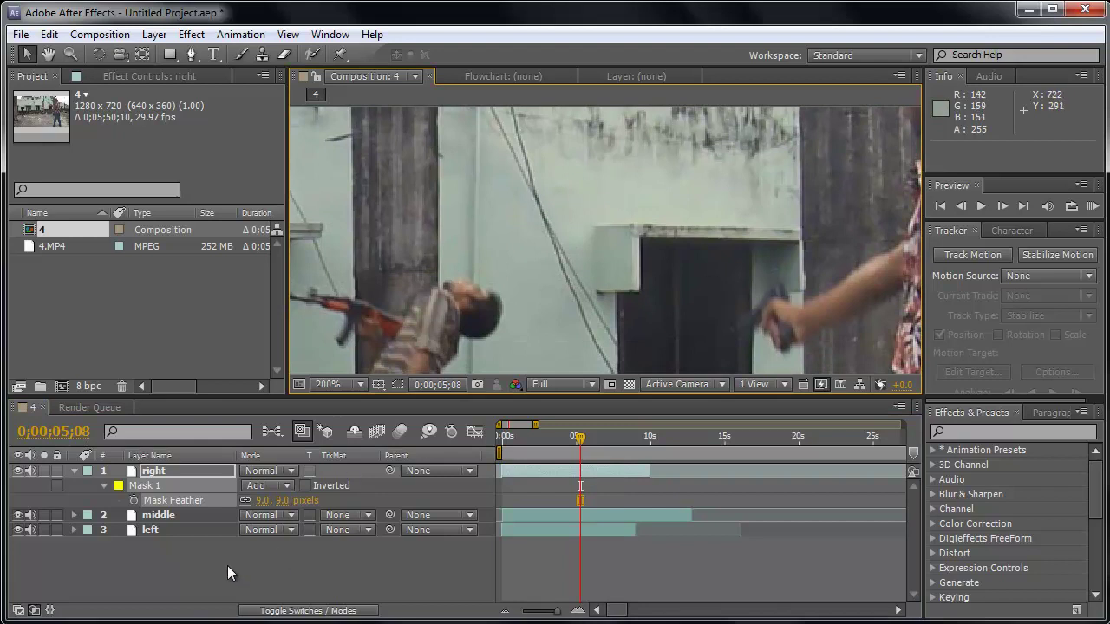
click(261, 500)
text(12)
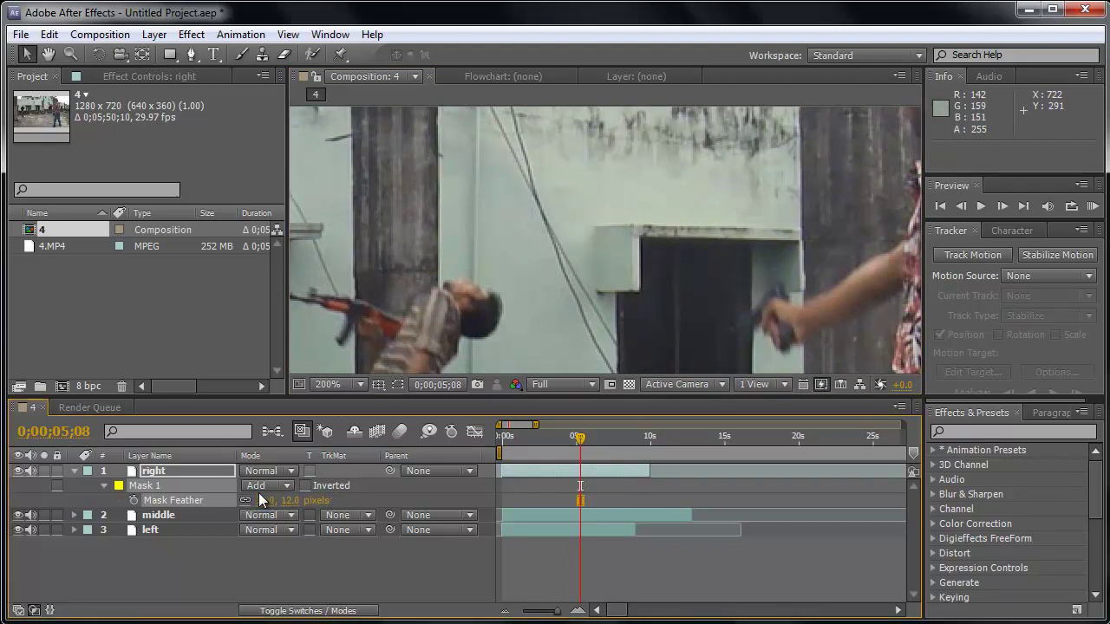
key(Return)
scroll(657, 263, down, 1)
scroll(656, 263, down, 2)
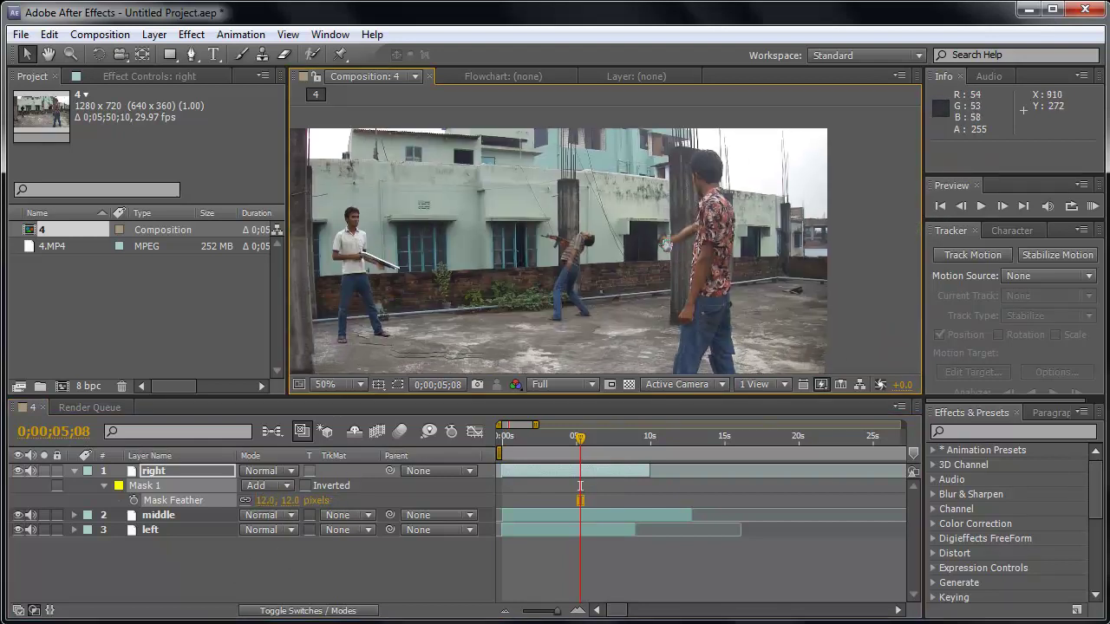
scroll(657, 269, up, 2)
scroll(659, 279, down, 2)
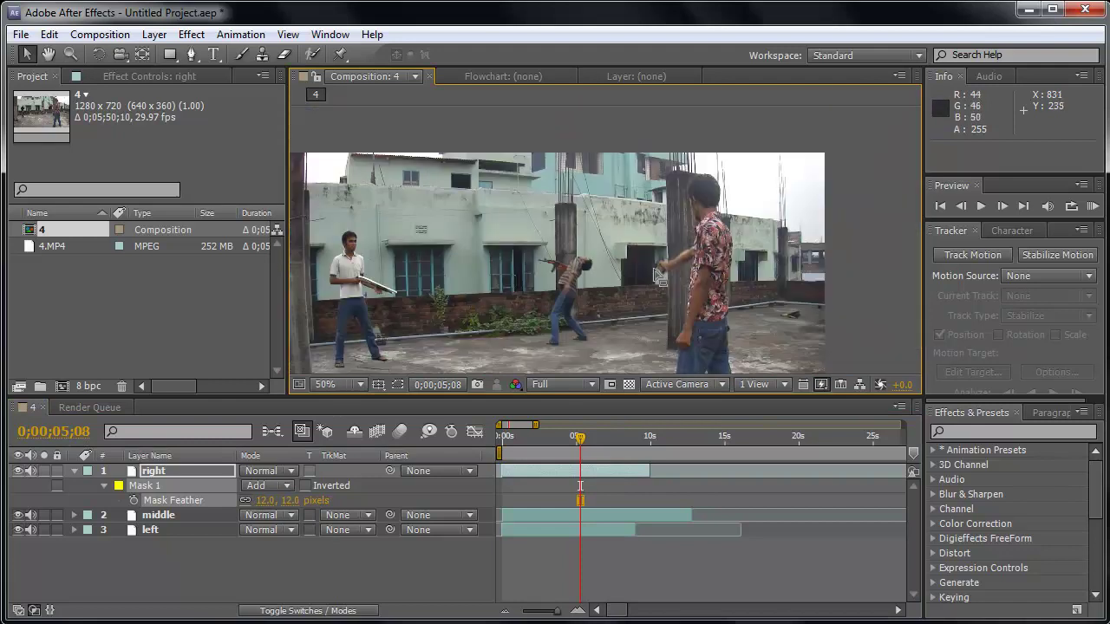
Step: Search 'curve' in Effects & Presets, apply Curves to the middle layer and bend the graph
click(74, 471)
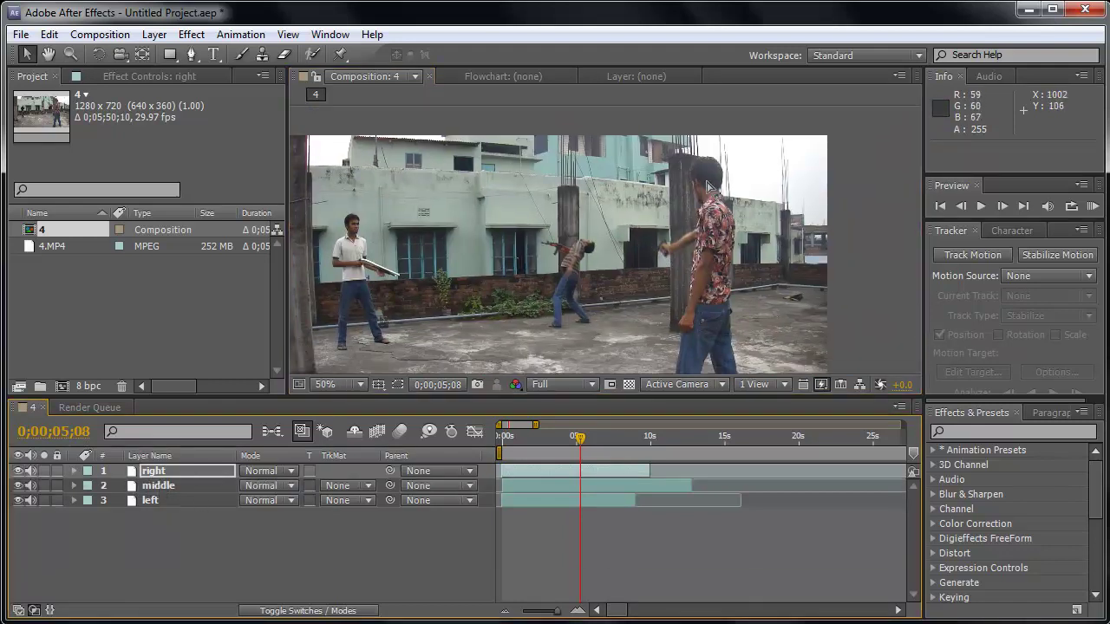
scroll(623, 250, up, 2)
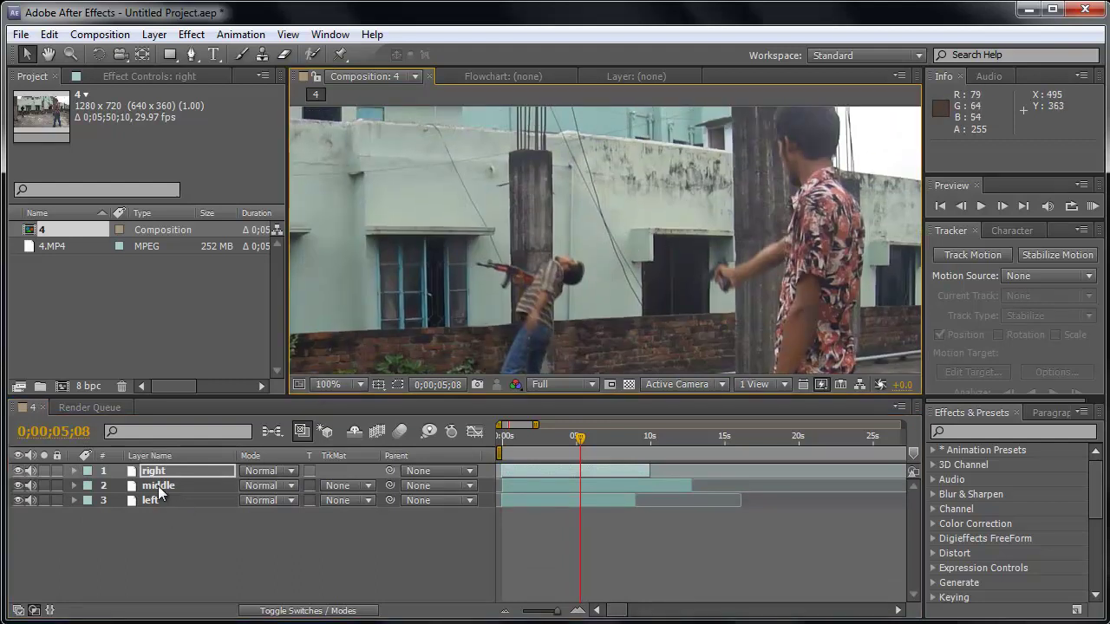
click(158, 485)
click(975, 412)
click(1001, 432)
text(curve)
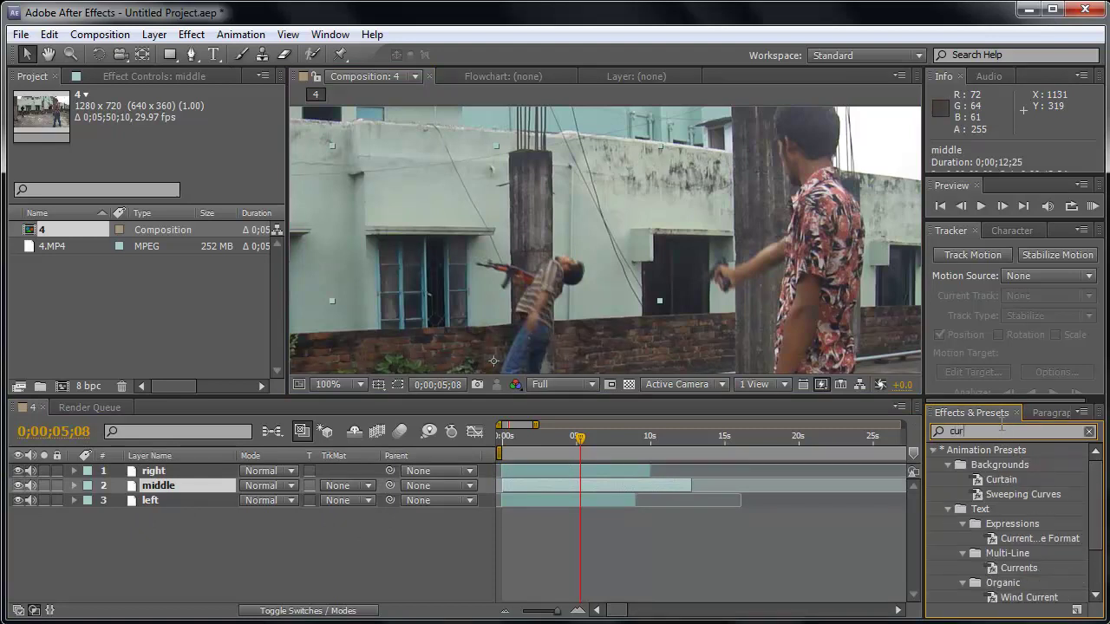
drag(991, 508, 161, 484)
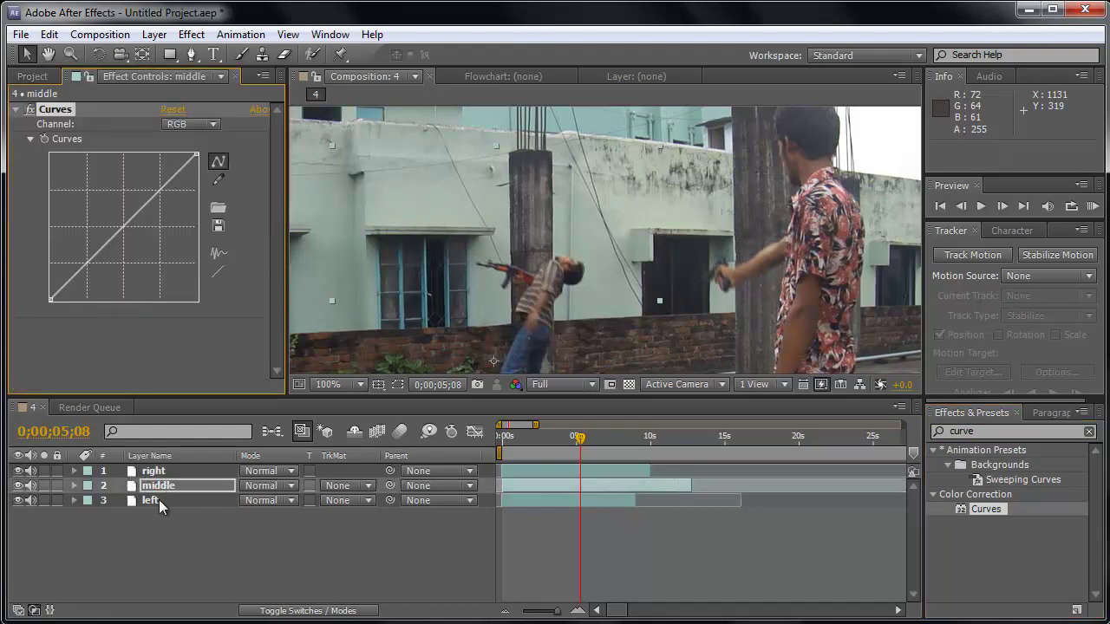
drag(124, 226, 126, 231)
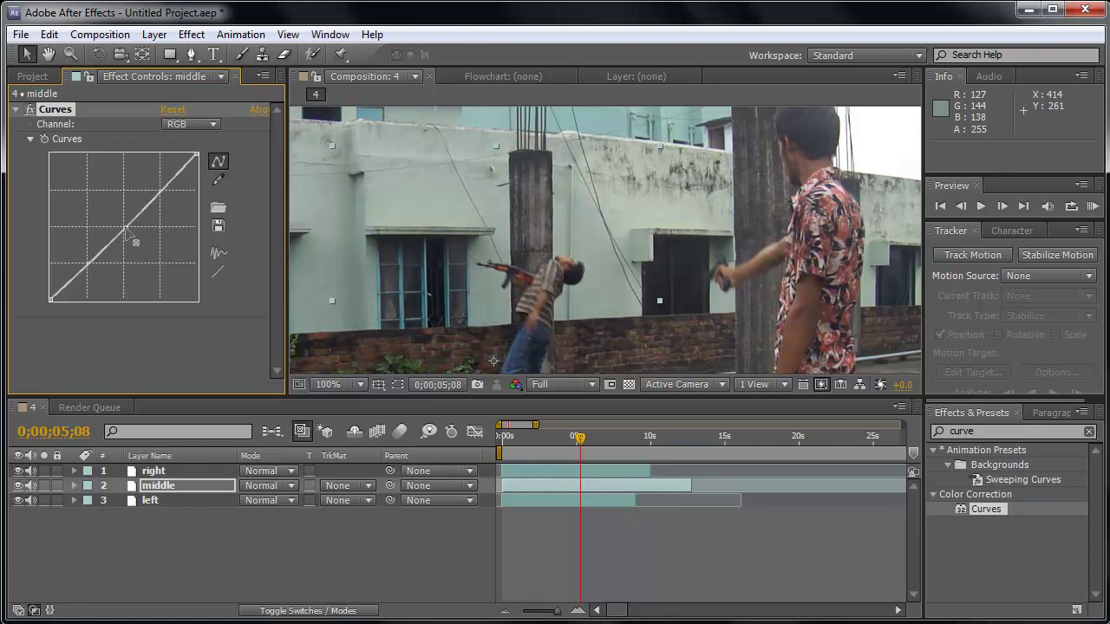
drag(125, 229, 126, 231)
Step: Delete the Curves effect from the middle layer and look over the composite
click(229, 514)
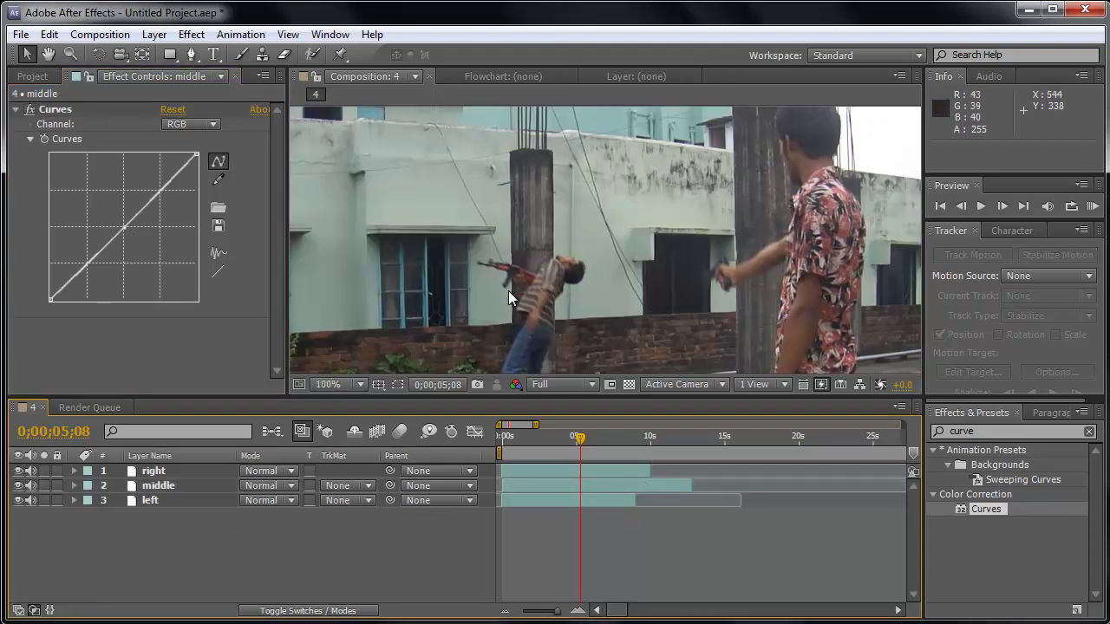
click(48, 108)
key(Delete)
scroll(590, 223, down, 1)
mouse_move(589, 223)
mouse_down()
mouse_move(601, 197)
mouse_move(704, 259)
mouse_move(707, 214)
mouse_up()
scroll(581, 221, up, 1)
scroll(703, 219, down, 1)
scroll(704, 215, up, 1)
click(578, 441)
Step: Frame the whole composition and scrub back through the first two seconds of the clip
drag(780, 226, 709, 240)
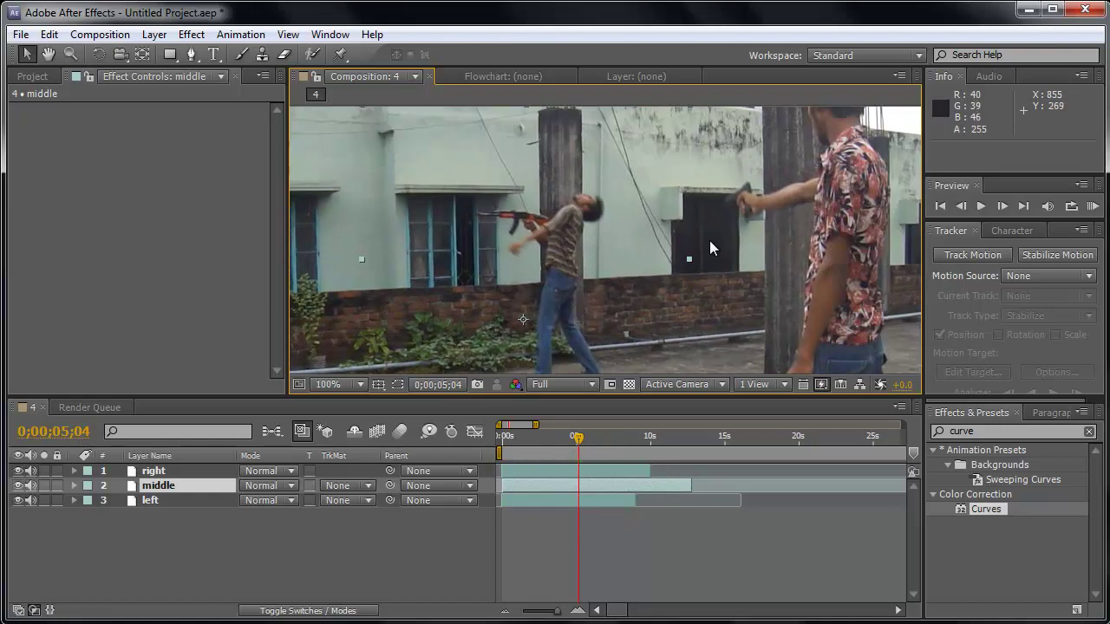
scroll(709, 240, down, 1)
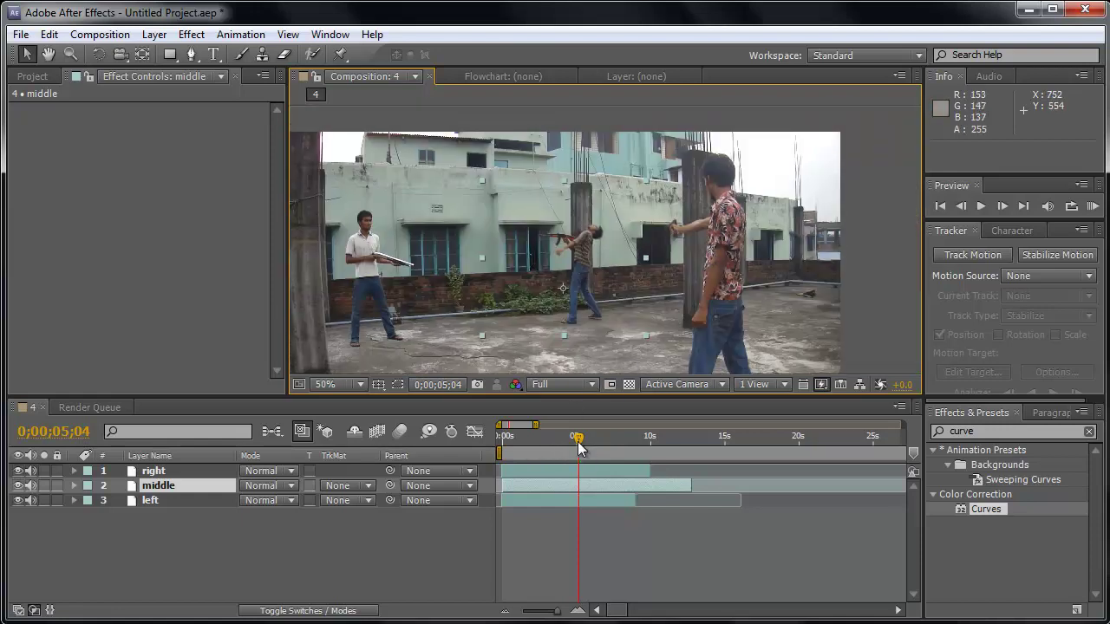
click(542, 437)
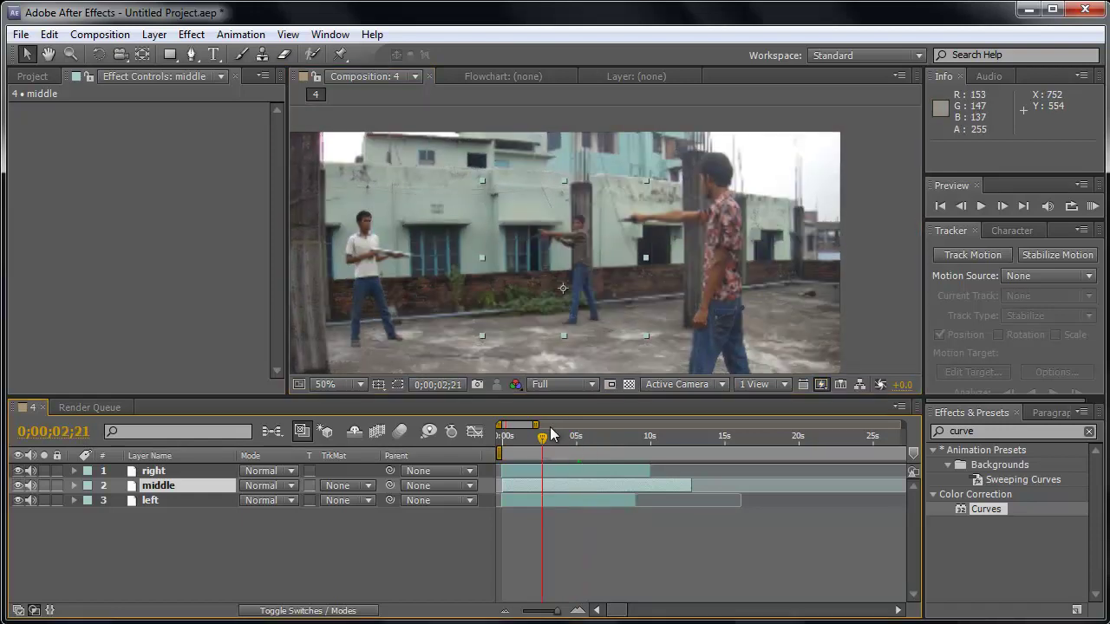
scroll(648, 241, up, 1)
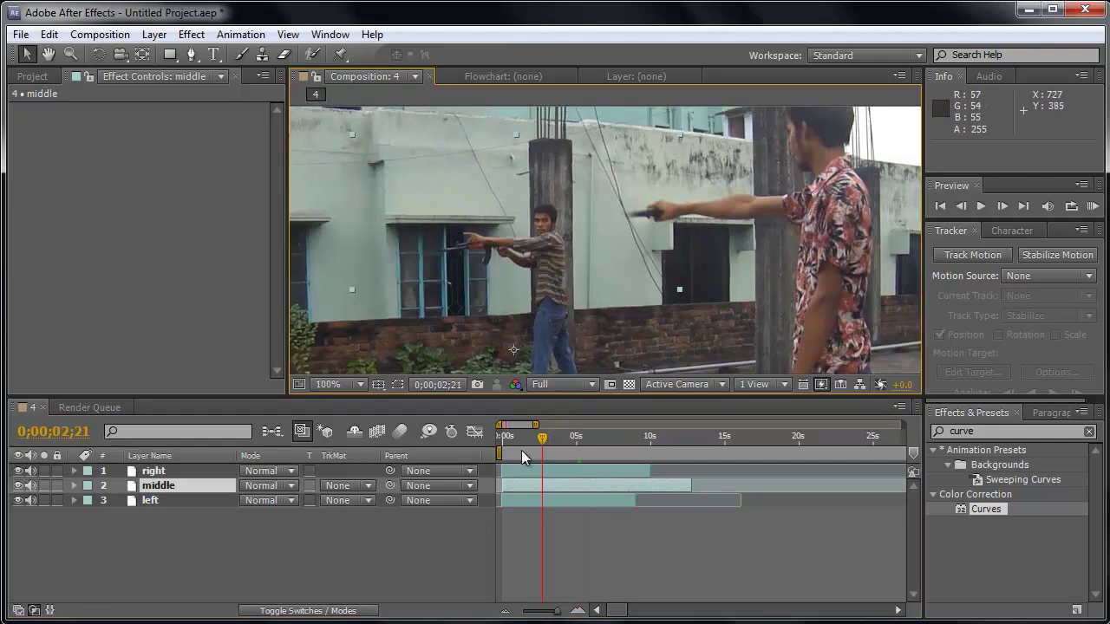
drag(541, 443, 505, 454)
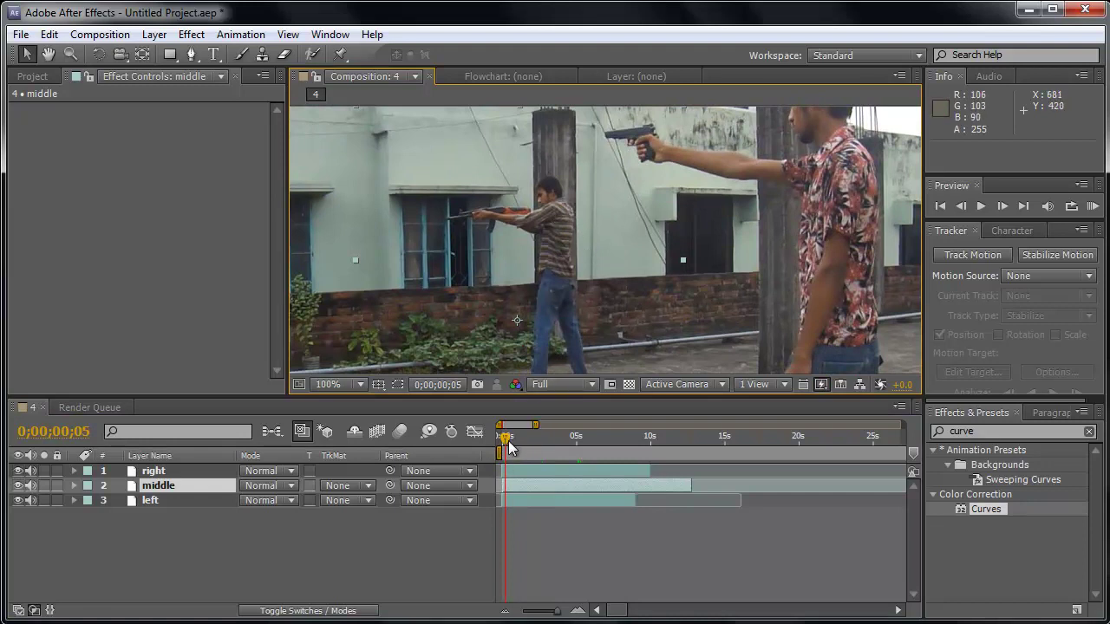
drag(508, 440, 514, 439)
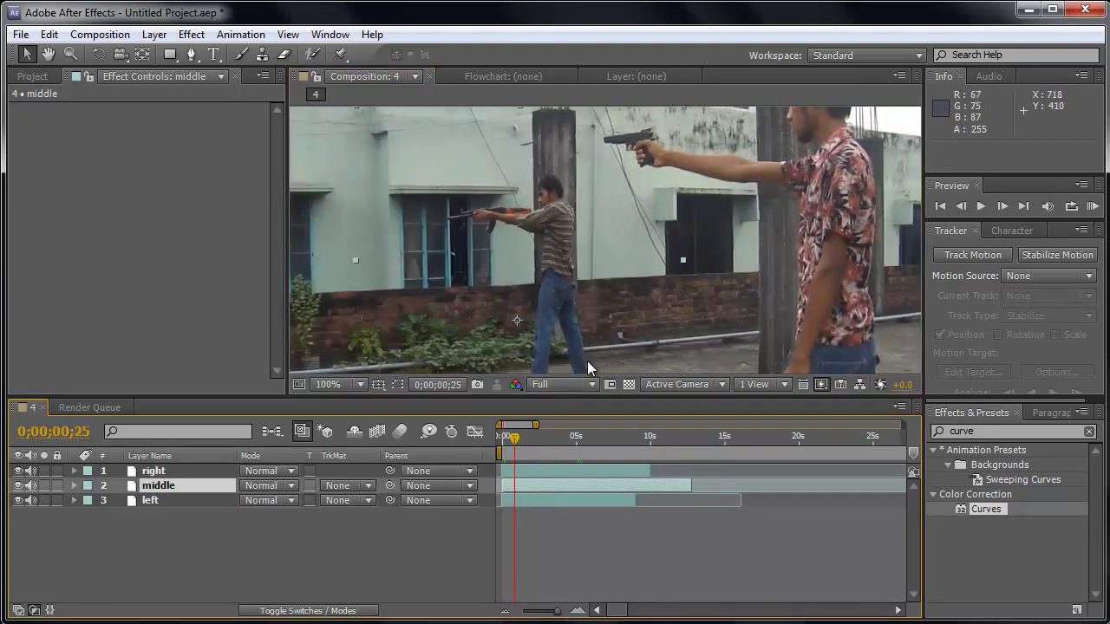
Step: Set the Composition panel preview resolution from Full to Half
click(532, 444)
click(564, 384)
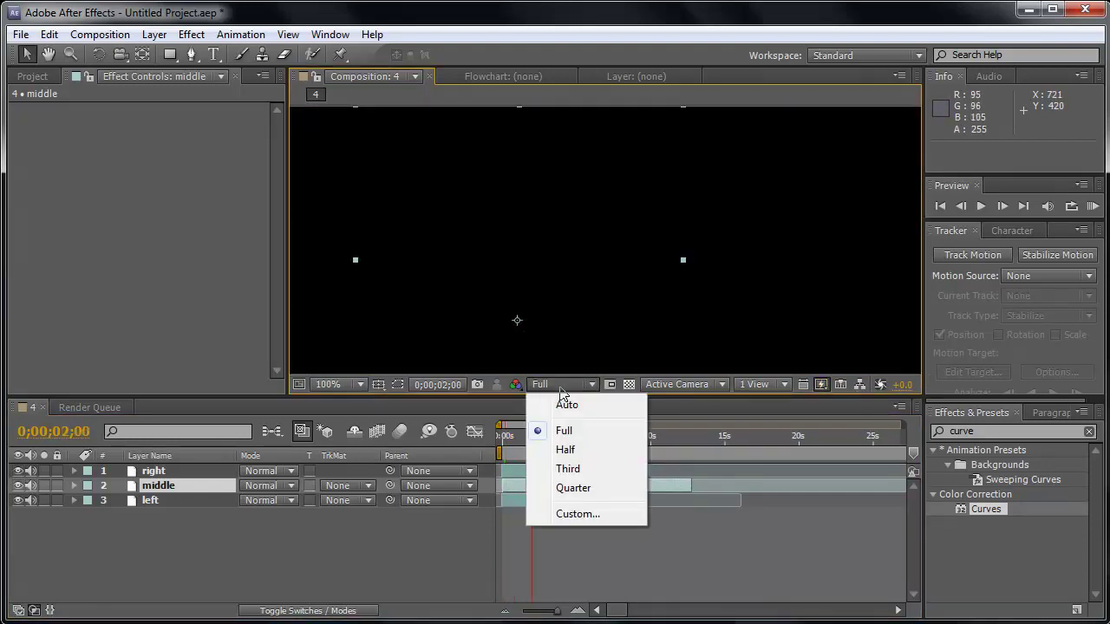
click(568, 448)
Step: Scrub to just past 4 seconds, step frames around 0;00;04;14, and select the middle layer
click(553, 446)
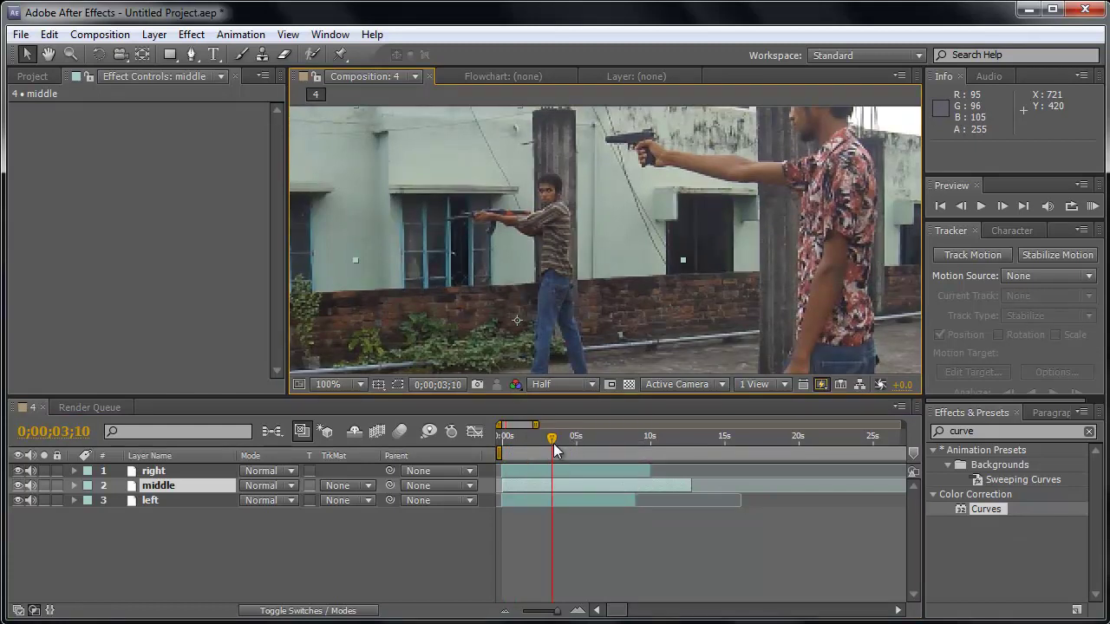
drag(558, 440, 569, 441)
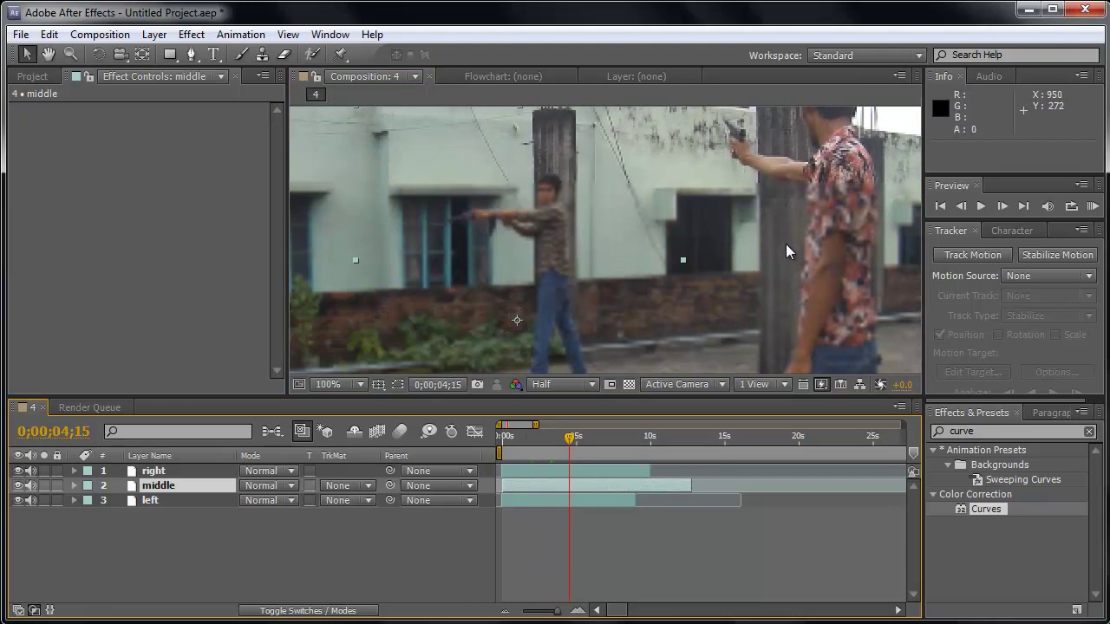
key(Page_Up)
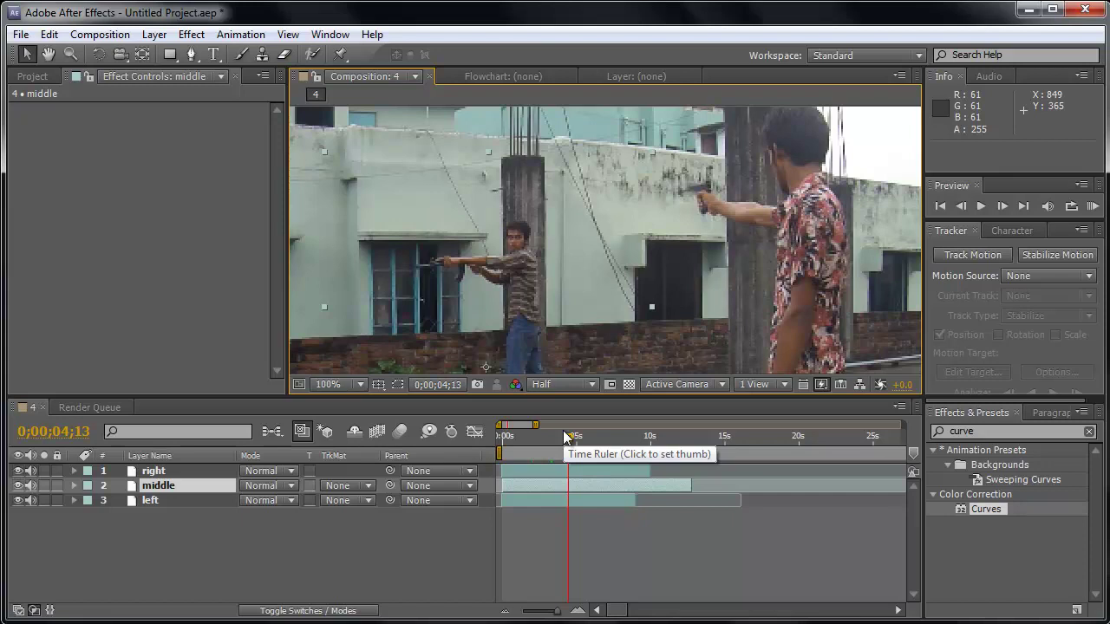
key(Page_Down)
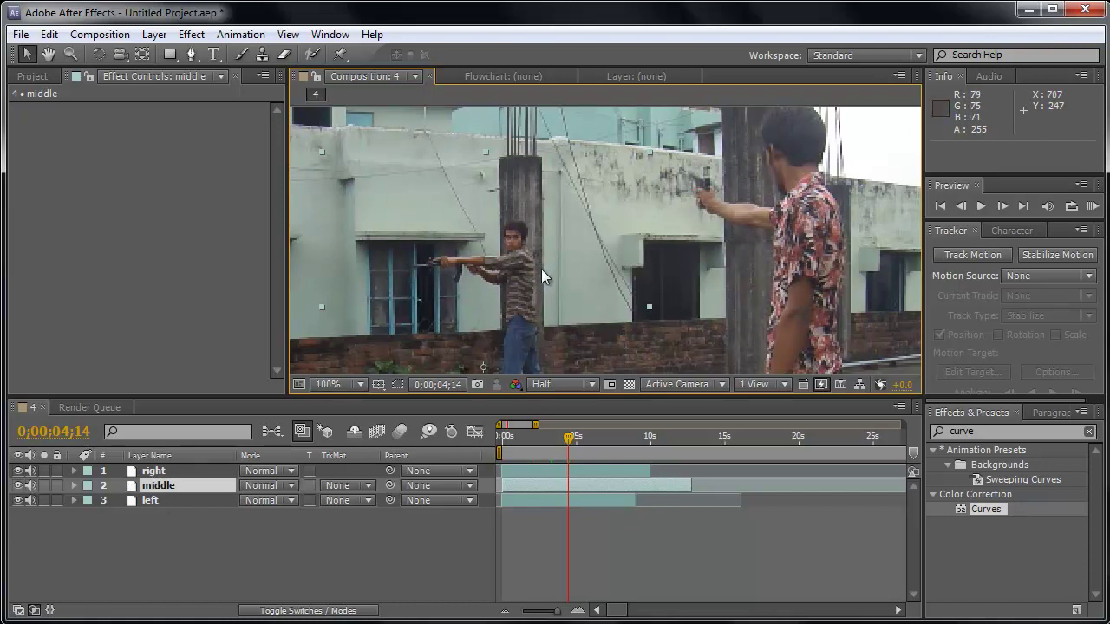
click(531, 485)
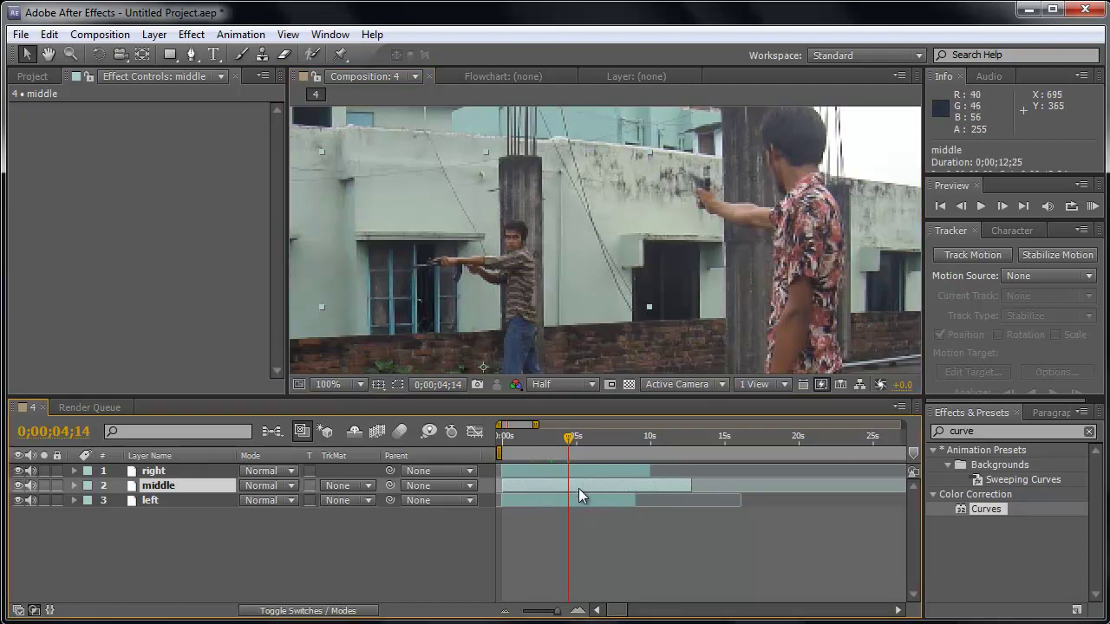
Step: Zoom the timeline and slide the middle layer 16 frames earlier, checking the alignment frame by frame
click(576, 610)
drag(595, 491, 579, 492)
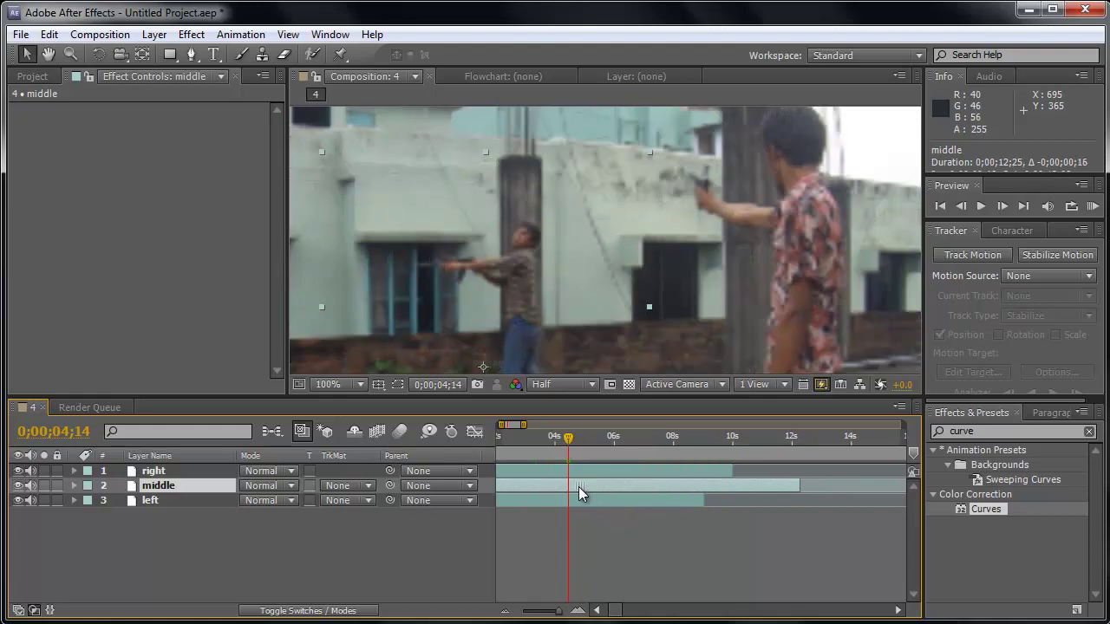
key(Page_Up)
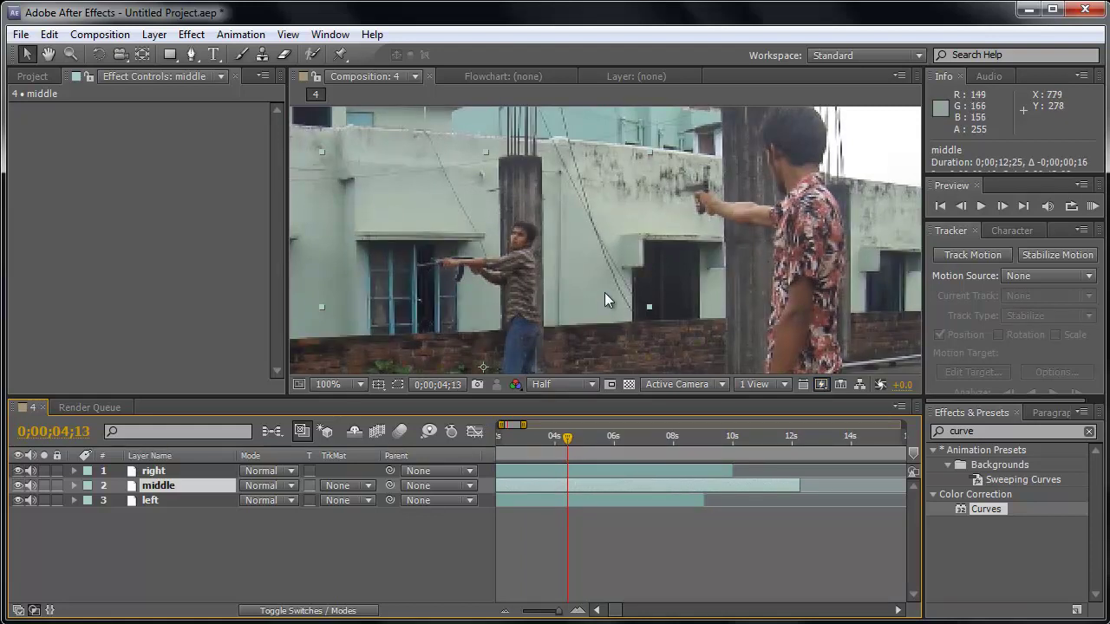
key(Page_Down)
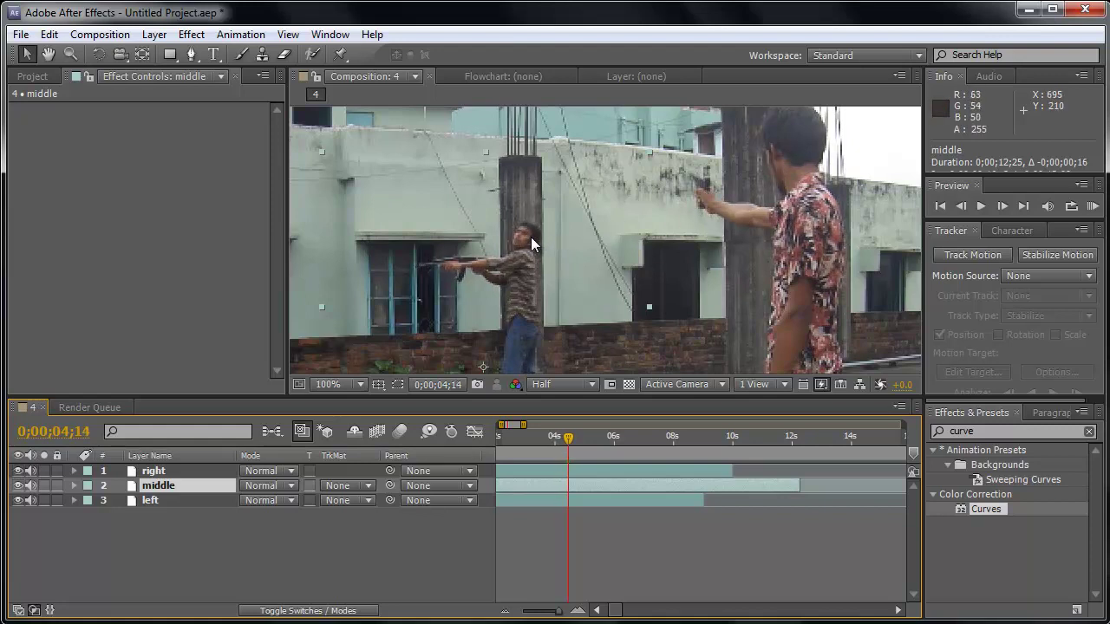
drag(568, 440, 600, 440)
Step: Scrub to about 6 seconds, past the middle man's fall, with the composition view shifted right
scroll(620, 230, down, 2)
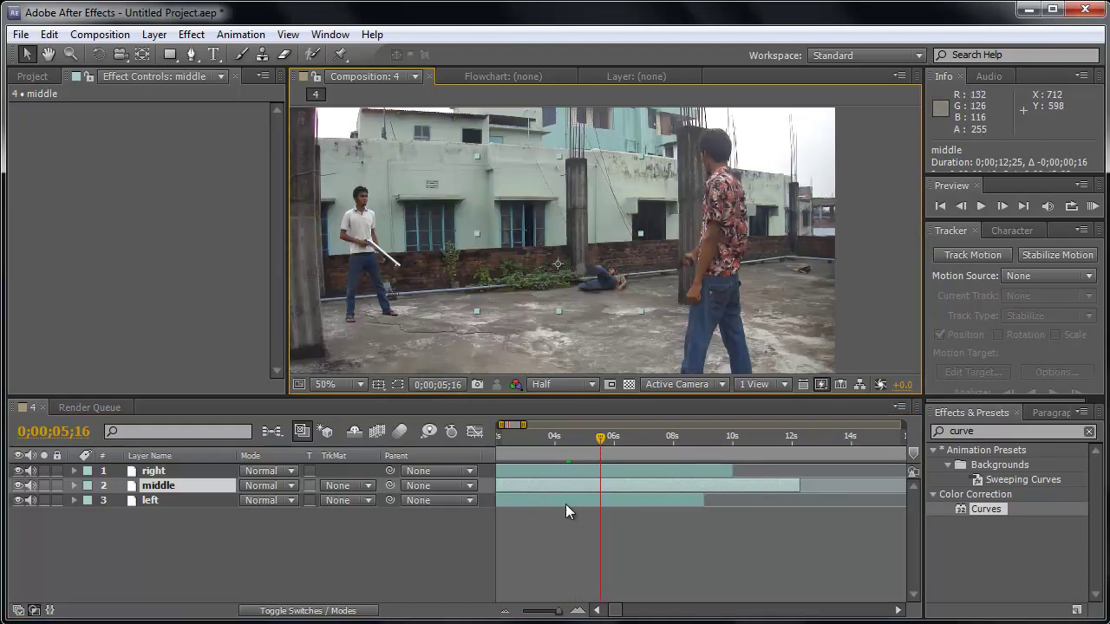
click(597, 610)
drag(665, 444, 687, 440)
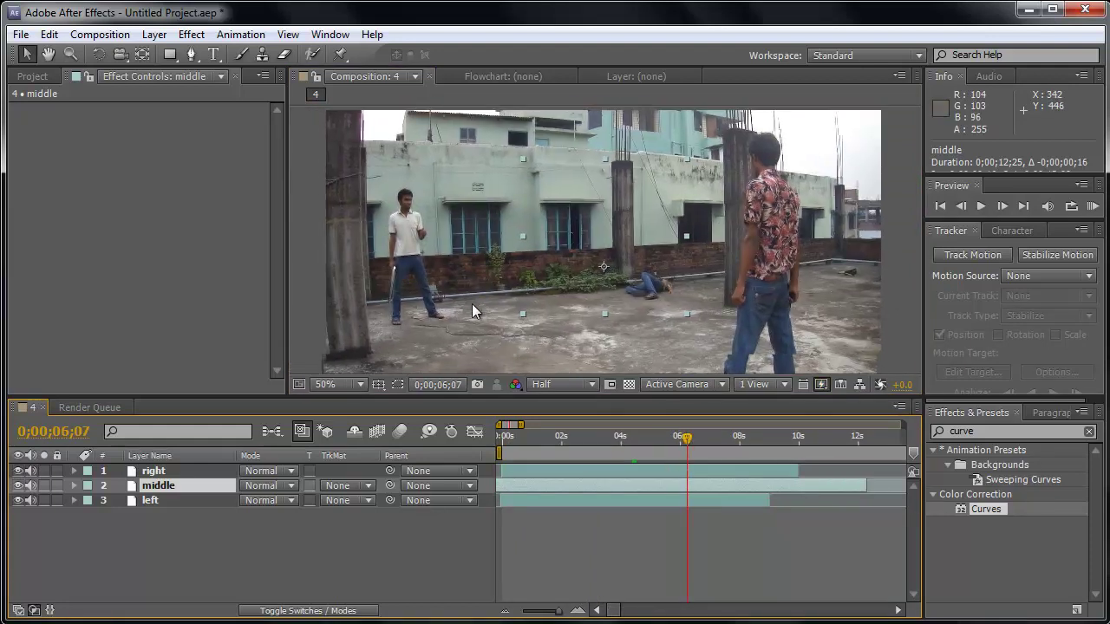
scroll(400, 241, up, 2)
drag(400, 241, 646, 238)
scroll(547, 240, down, 2)
drag(547, 240, 523, 243)
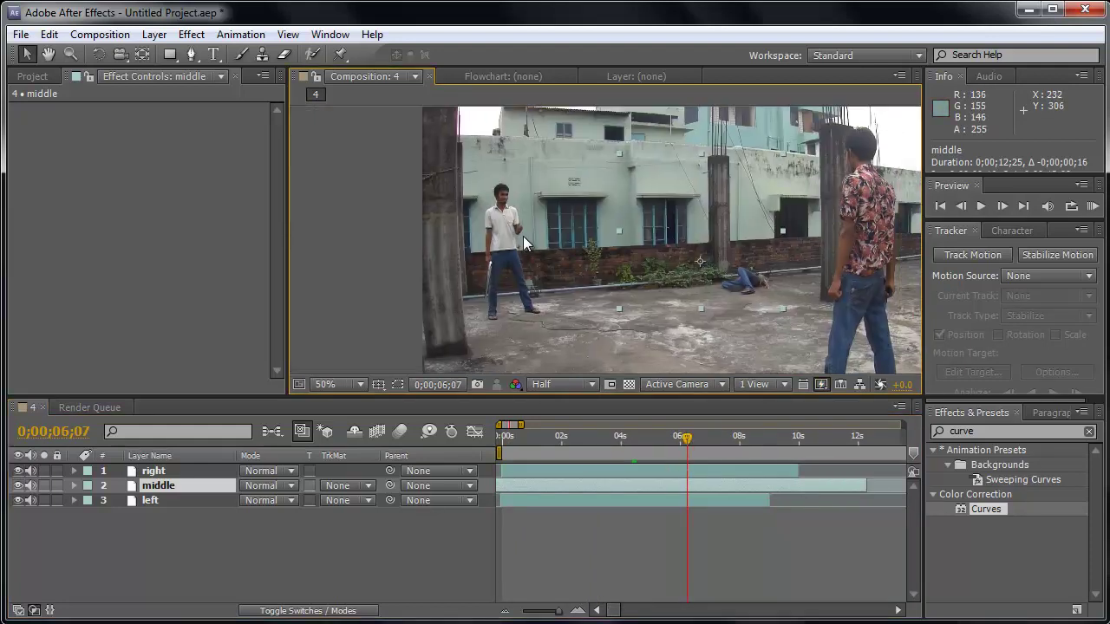
drag(699, 436, 702, 438)
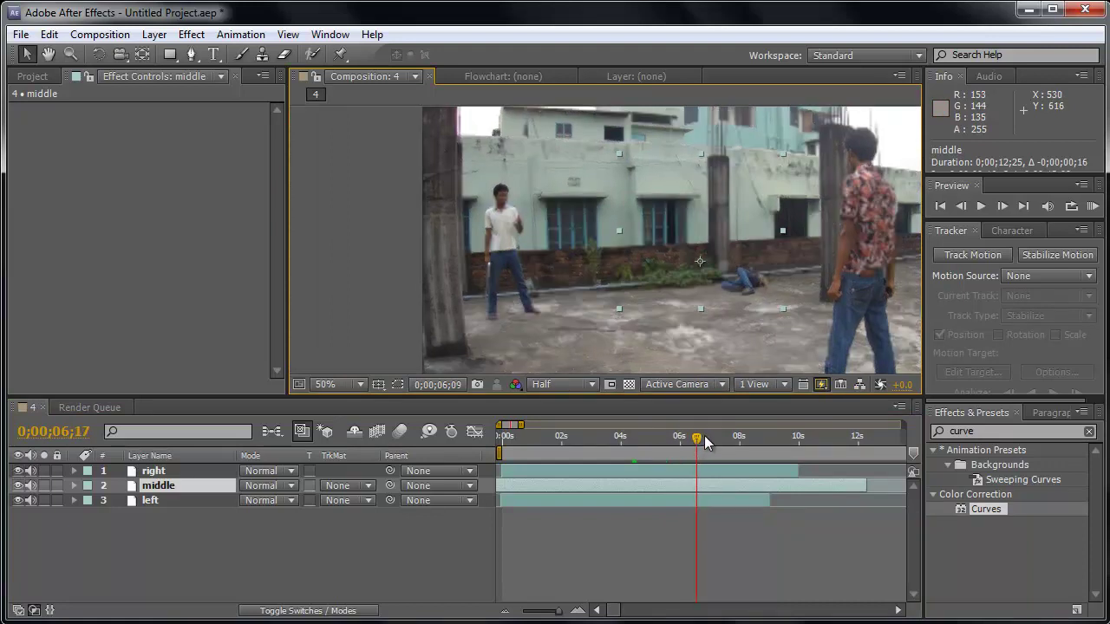
scroll(529, 254, up, 2)
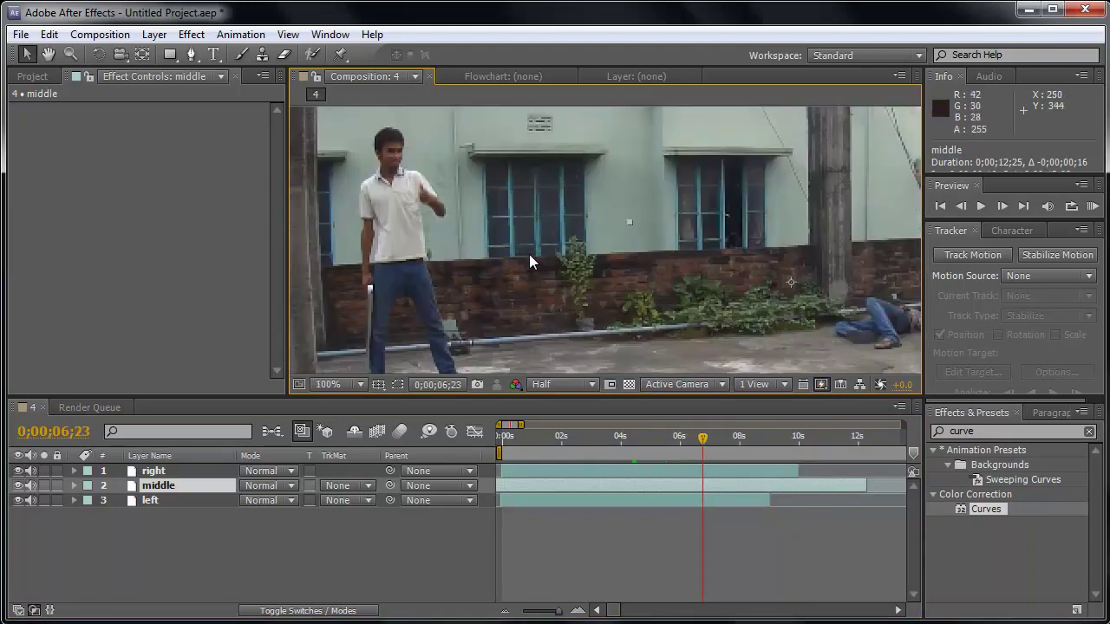
click(703, 437)
Step: Restore the preview to Full resolution, then jump to 6;22 and back to about 3;19
click(544, 384)
click(551, 424)
scroll(575, 289, down, 2)
click(699, 438)
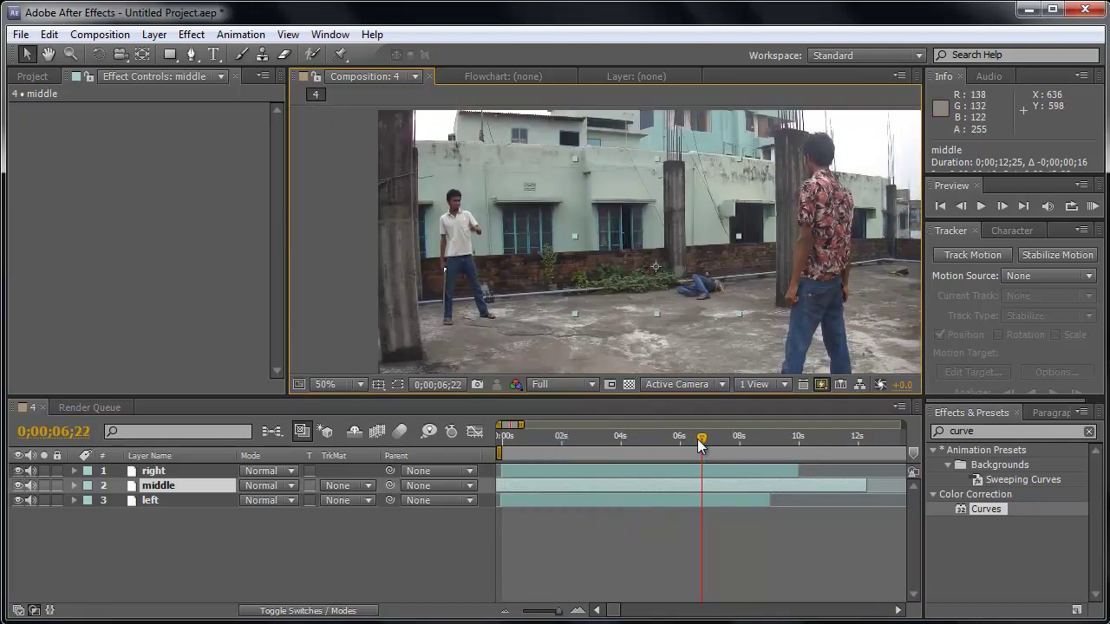
click(610, 441)
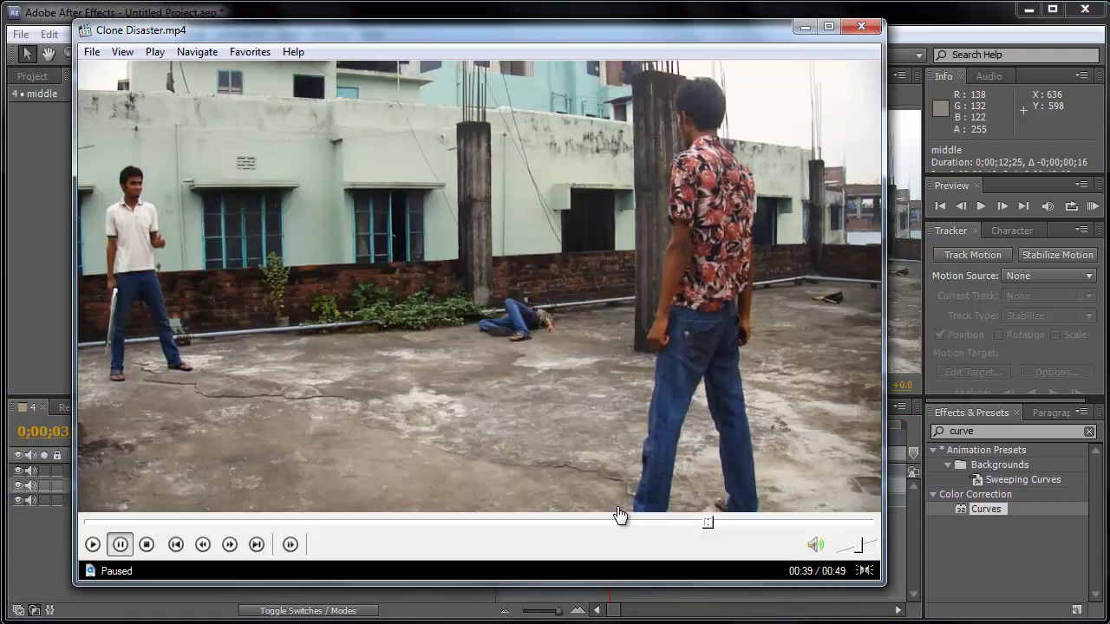
Step: Seek Clone Disaster.mp4 to 00:36, play and pause on the middle man falling, then minimize the player
click(685, 523)
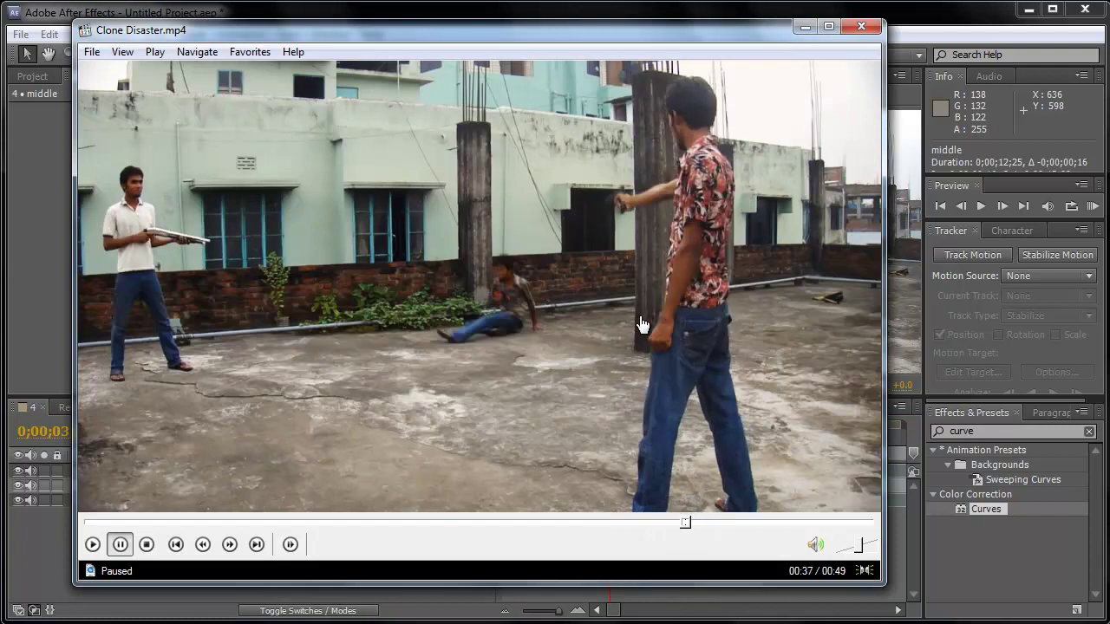
click(665, 522)
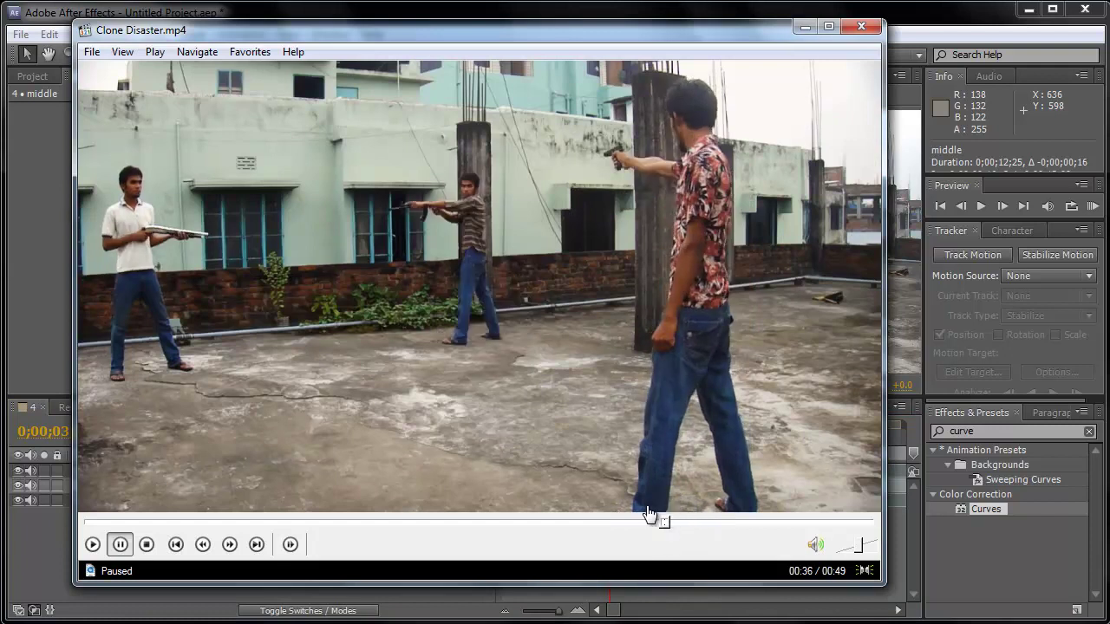
click(630, 267)
click(656, 249)
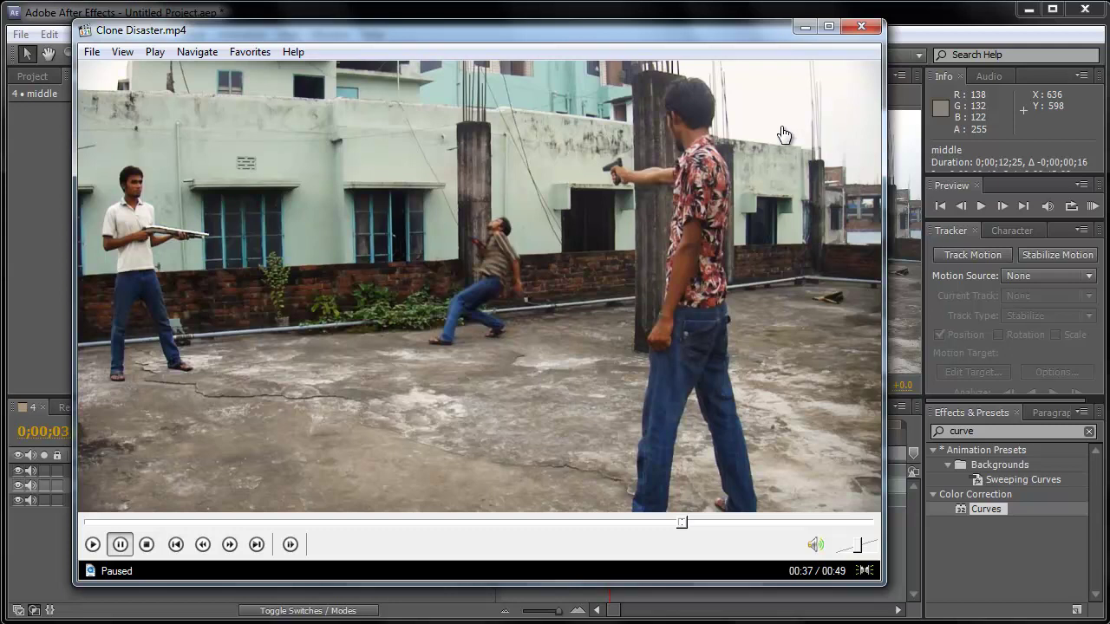
click(805, 27)
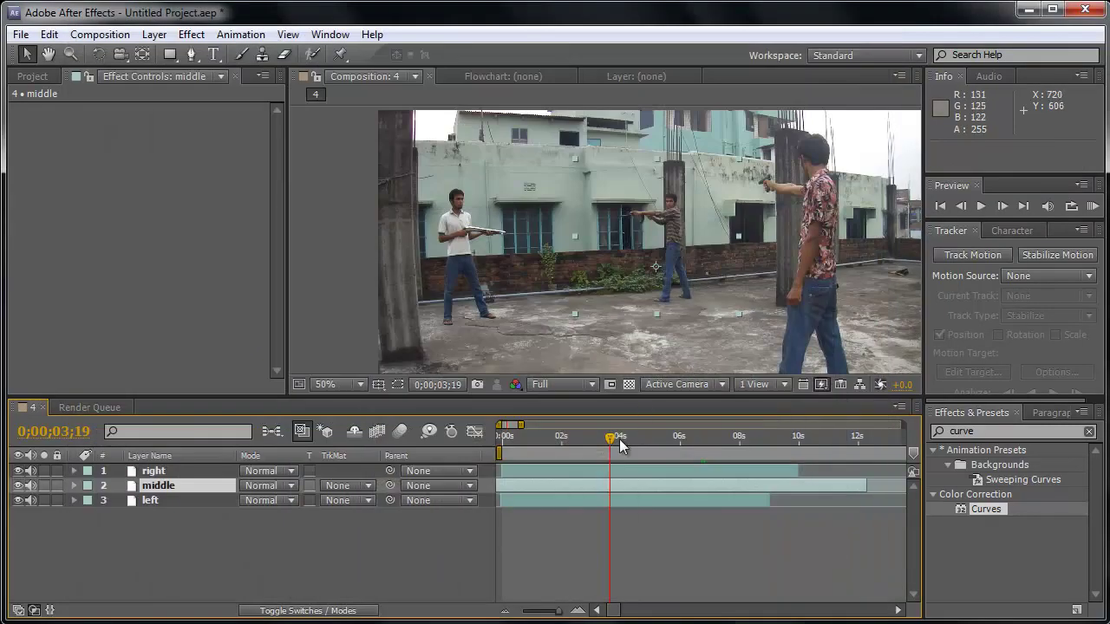